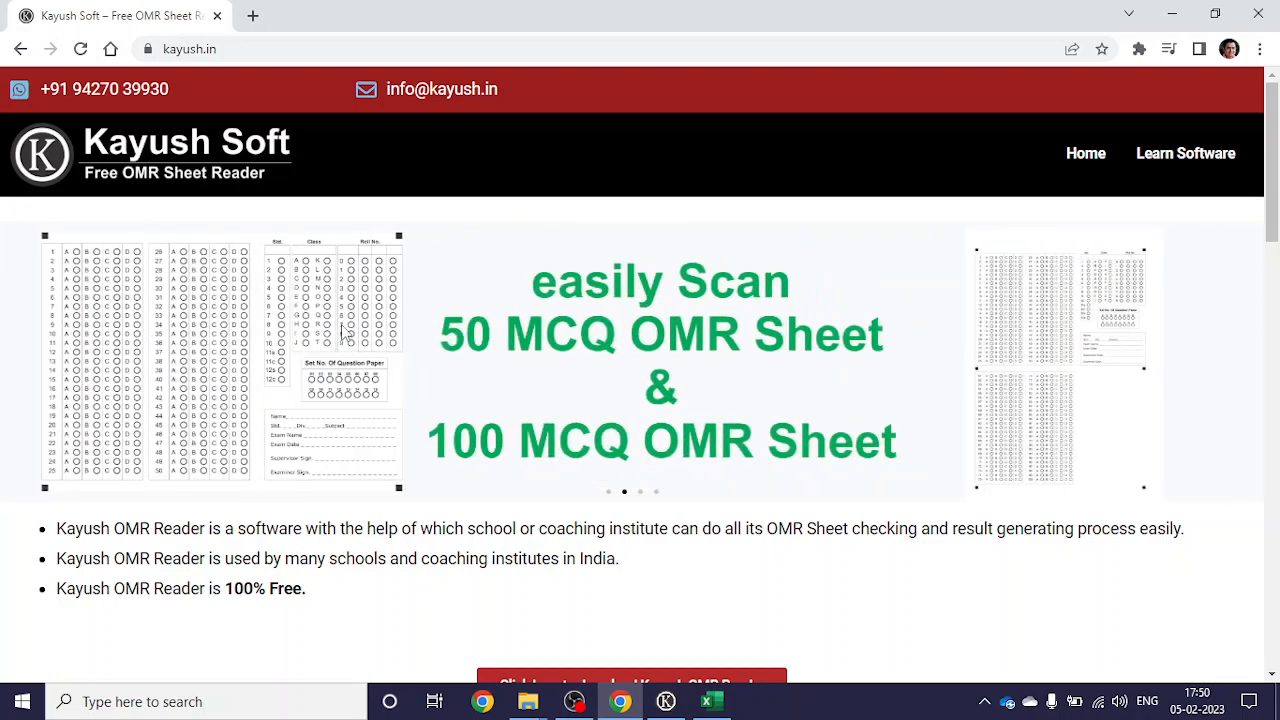
# Step: Look through the Kayush Soft home page, including the installation instructions and the contact form
pyautogui.scroll(-15, 400, 449)
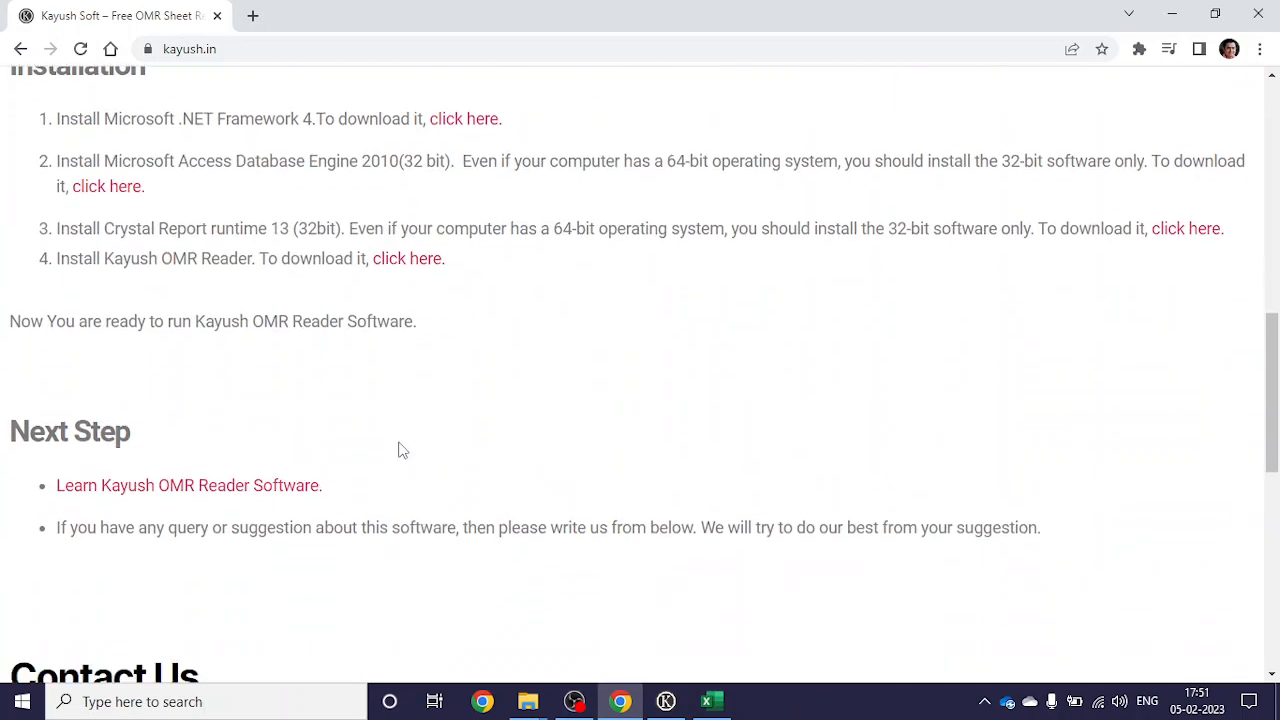
pyautogui.scroll(-2, 400, 449)
pyautogui.scroll(3, 221, 203)
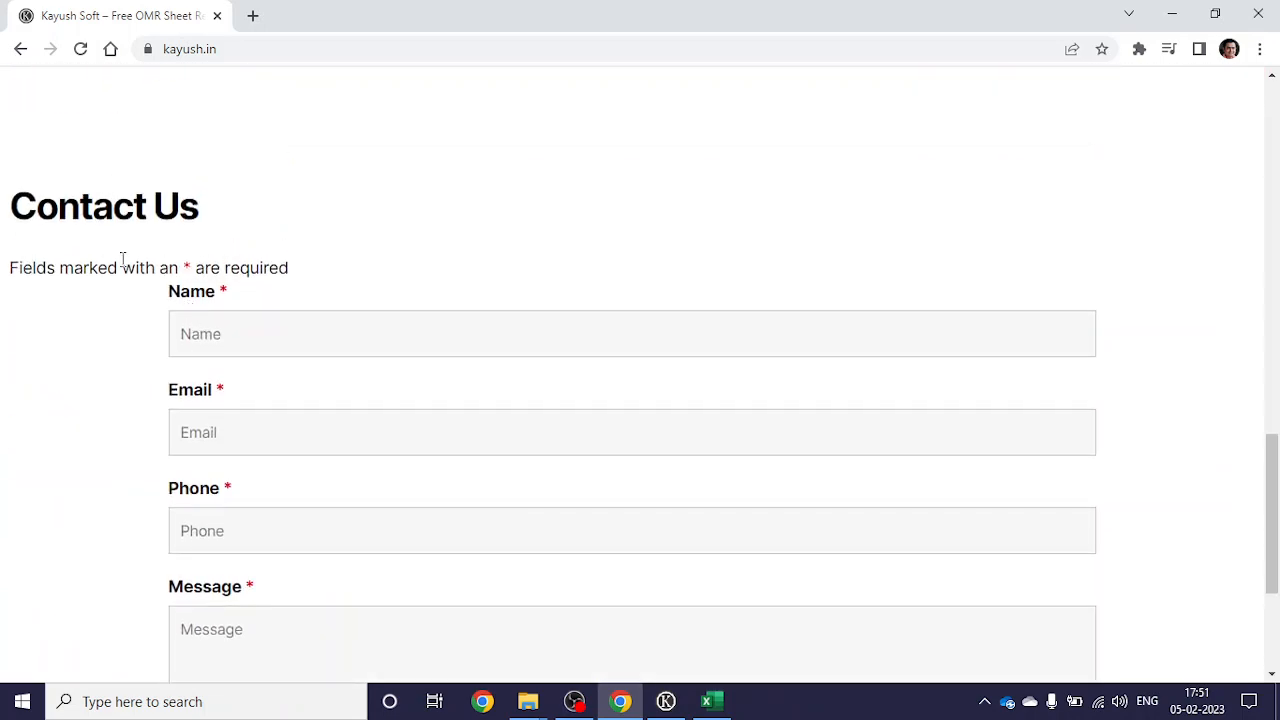
pyautogui.moveTo(118, 266); pyautogui.dragTo(290, 268)
pyautogui.scroll(-3, 314, 400)
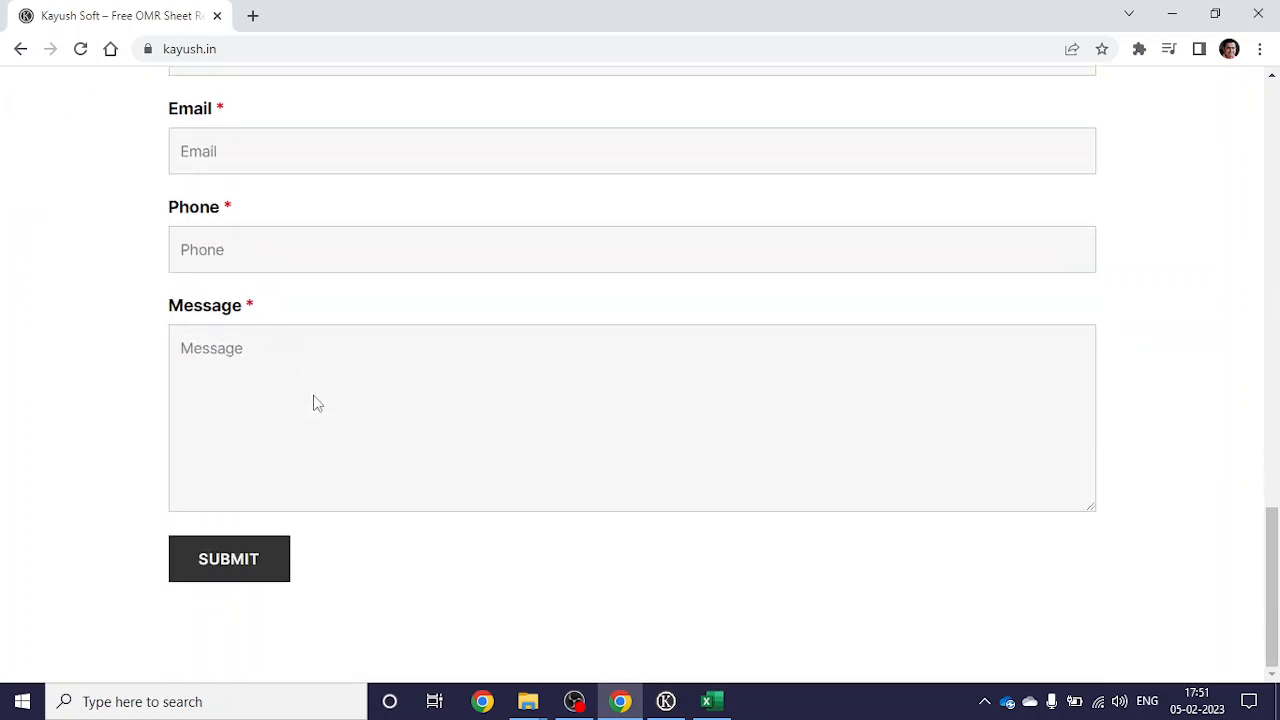
pyautogui.click(242, 371)
pyautogui.click(127, 403)
pyautogui.scroll(3, 228, 390)
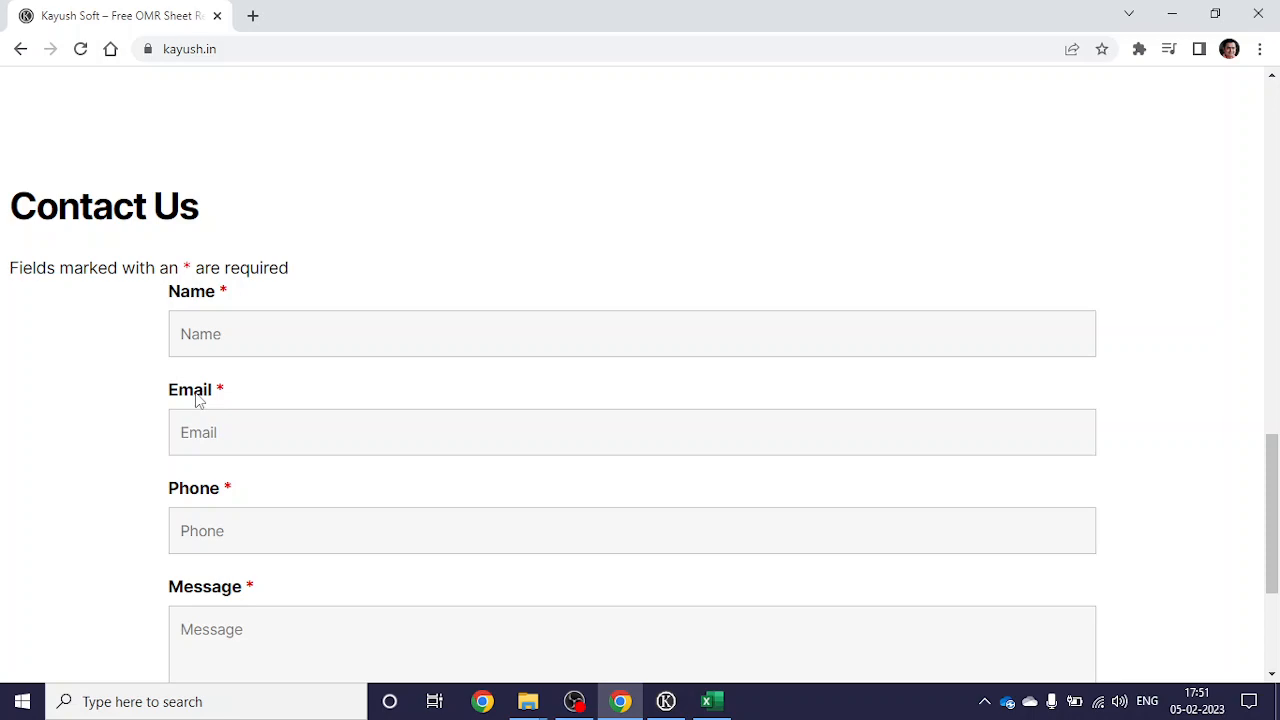
pyautogui.scroll(15, 197, 400)
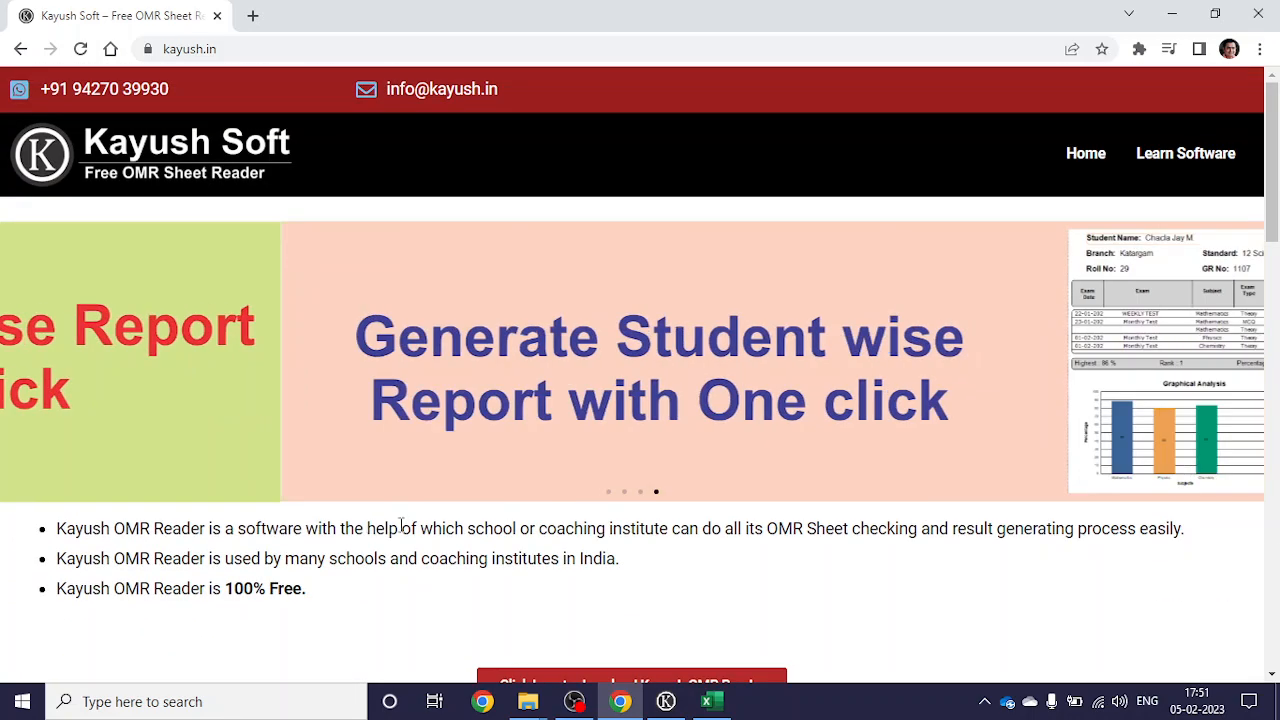
# Step: Switch to the Class Excel.xlsx workbook in Excel and review the student list through its last row
pyautogui.click(665, 703)
pyautogui.click(712, 702)
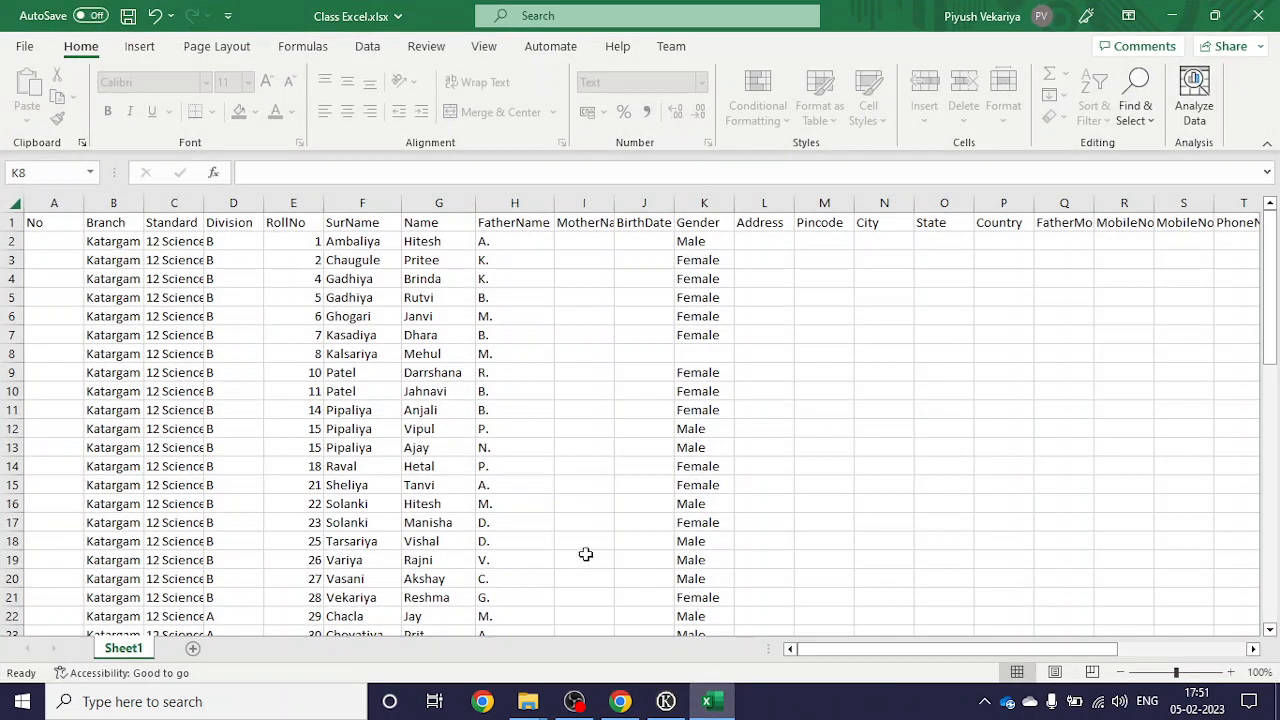
pyautogui.scroll(-10, 575, 430)
pyautogui.scroll(-7, 567, 437)
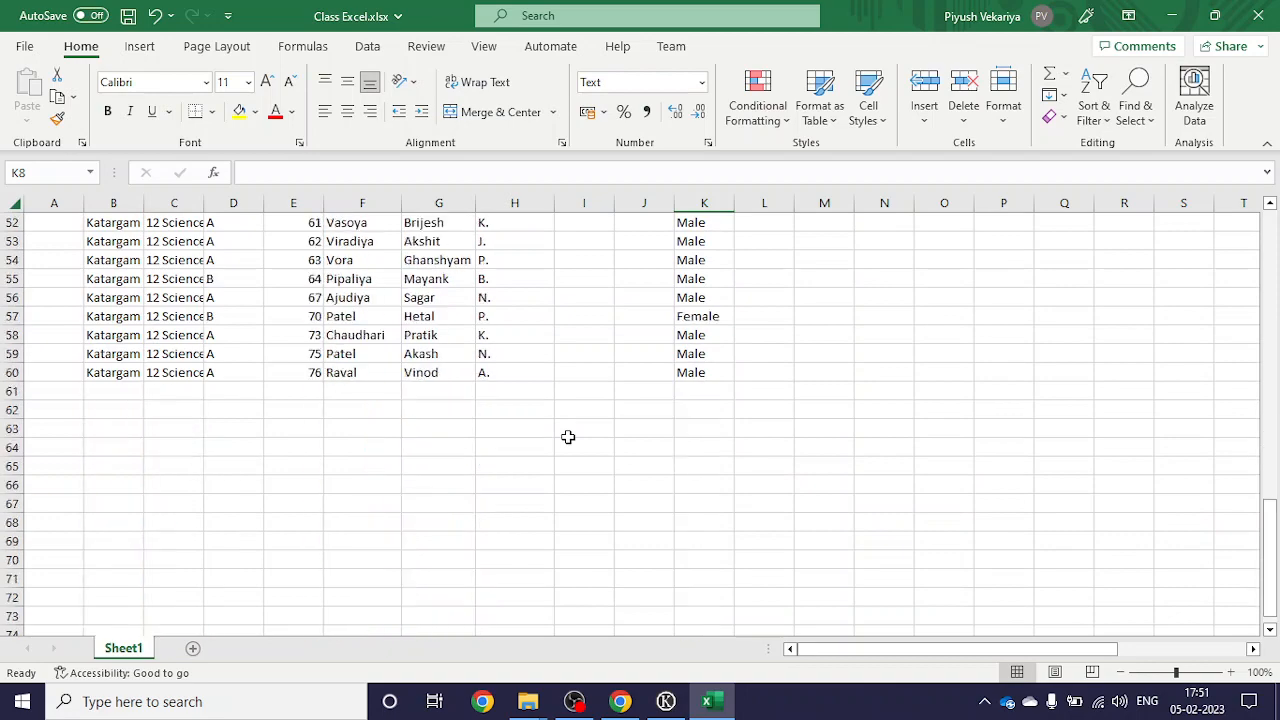
pyautogui.scroll(17, 567, 437)
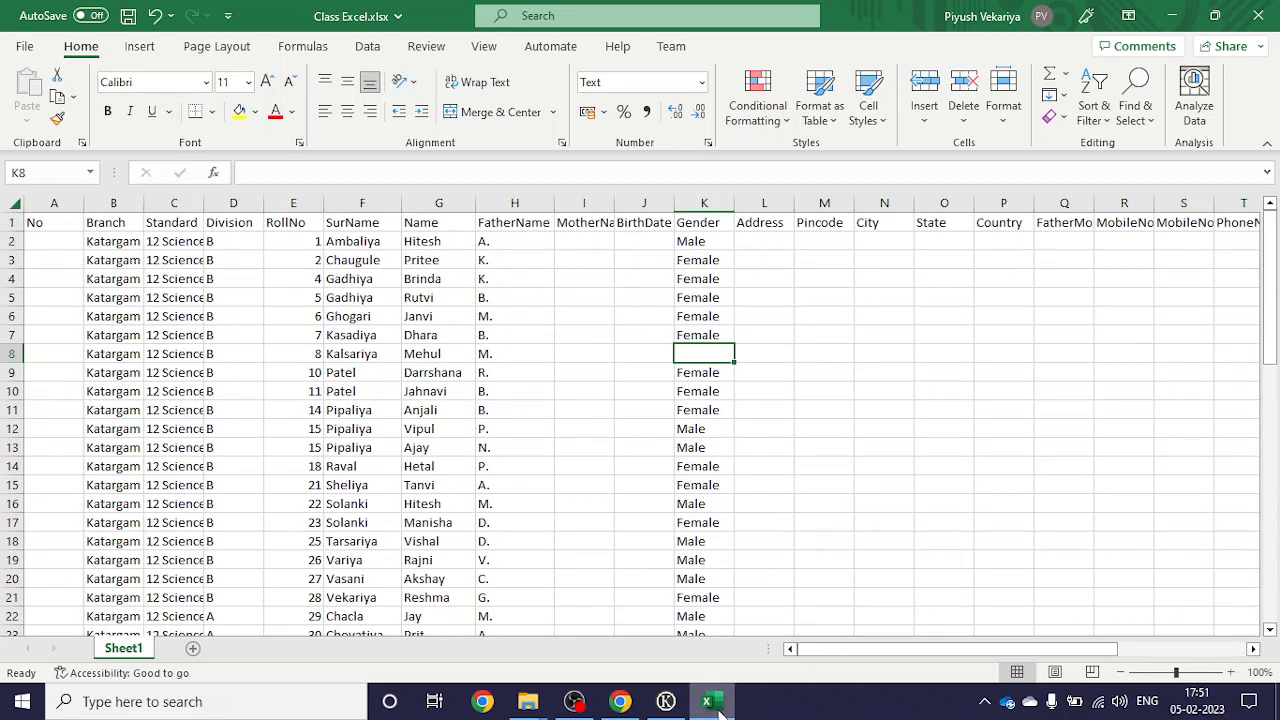
# Step: Switch to Kayush OMR Reader, open the Add Student form and set the branch to Katargam
pyautogui.click(665, 701)
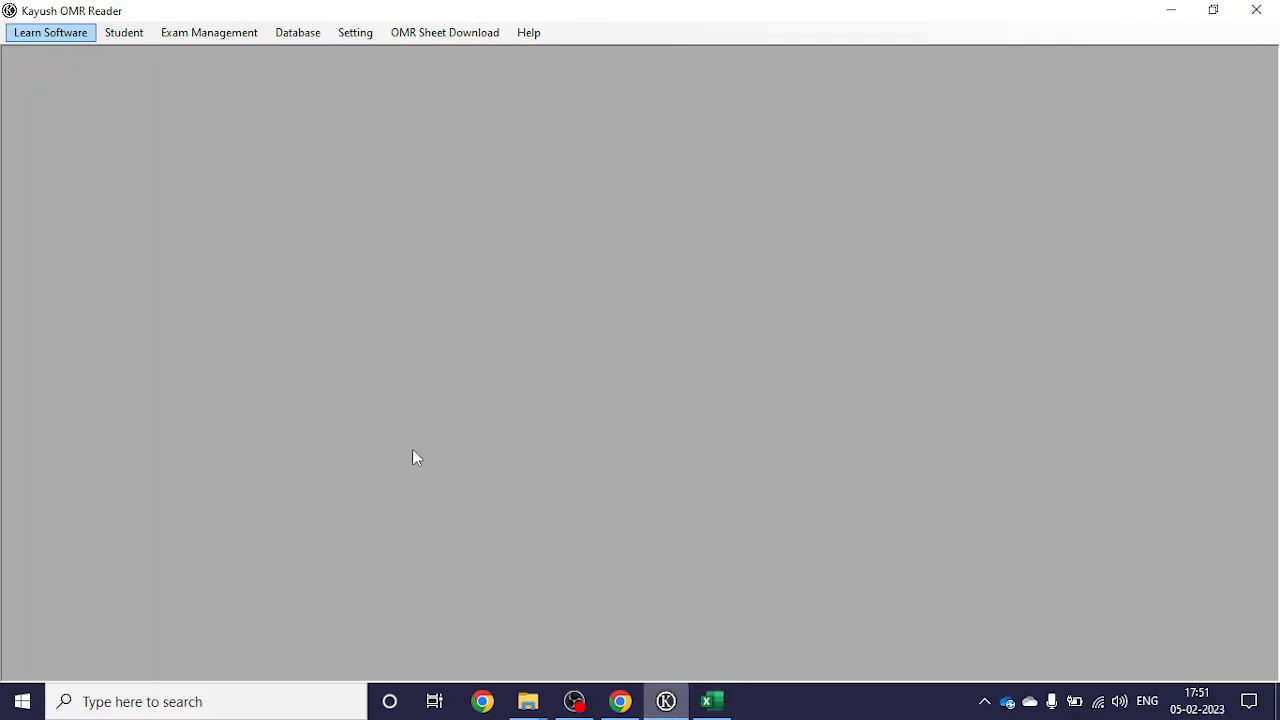
pyautogui.click(127, 37)
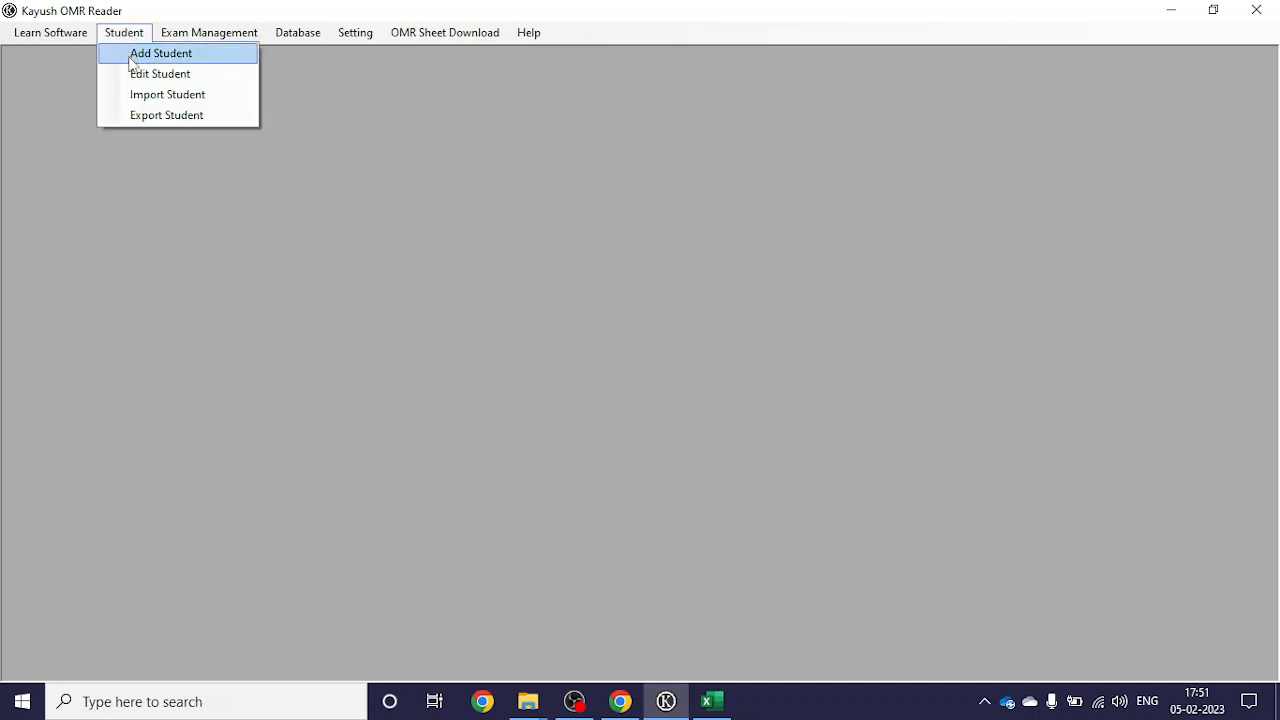
pyautogui.click(160, 54)
pyautogui.click(279, 199)
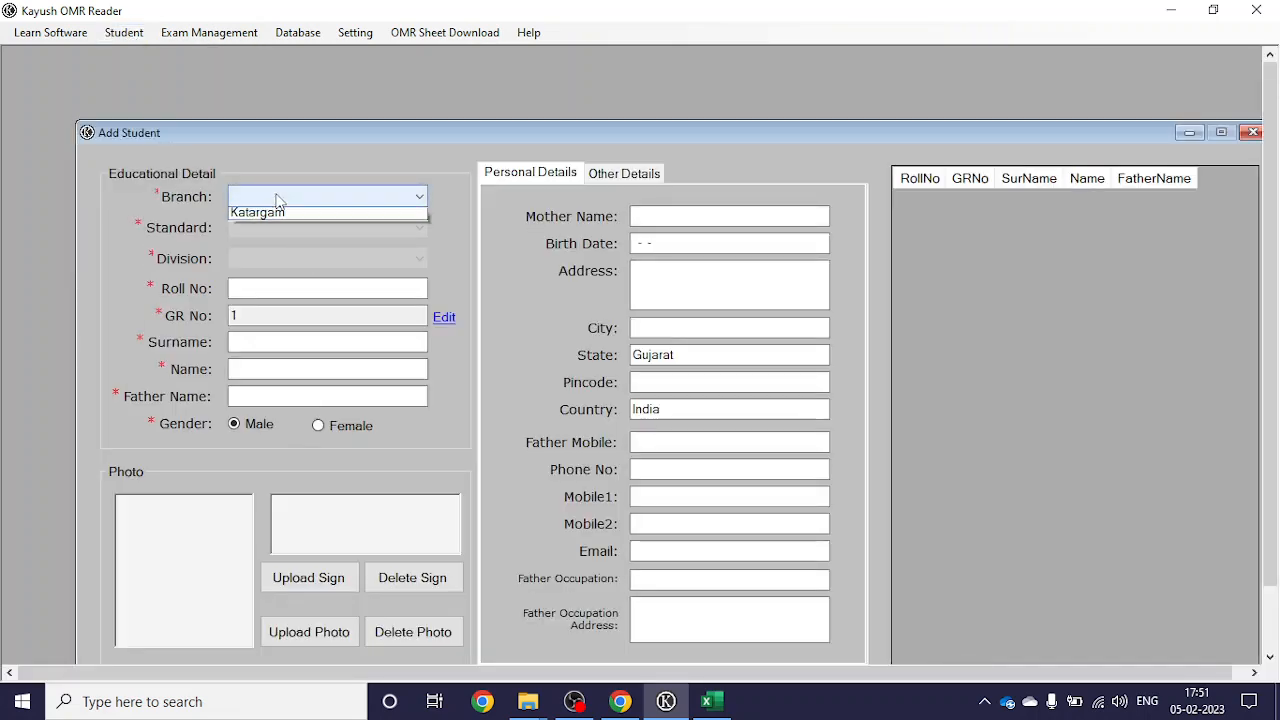
pyautogui.click(282, 166)
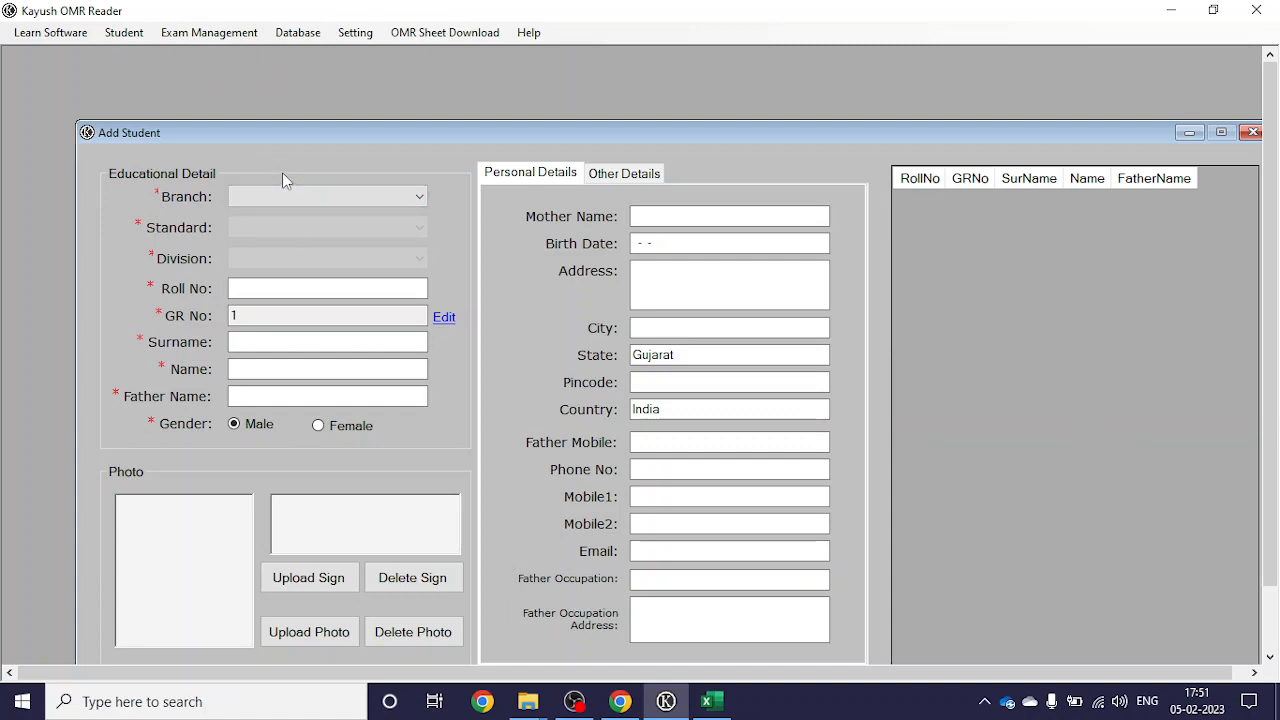
pyautogui.click(283, 192)
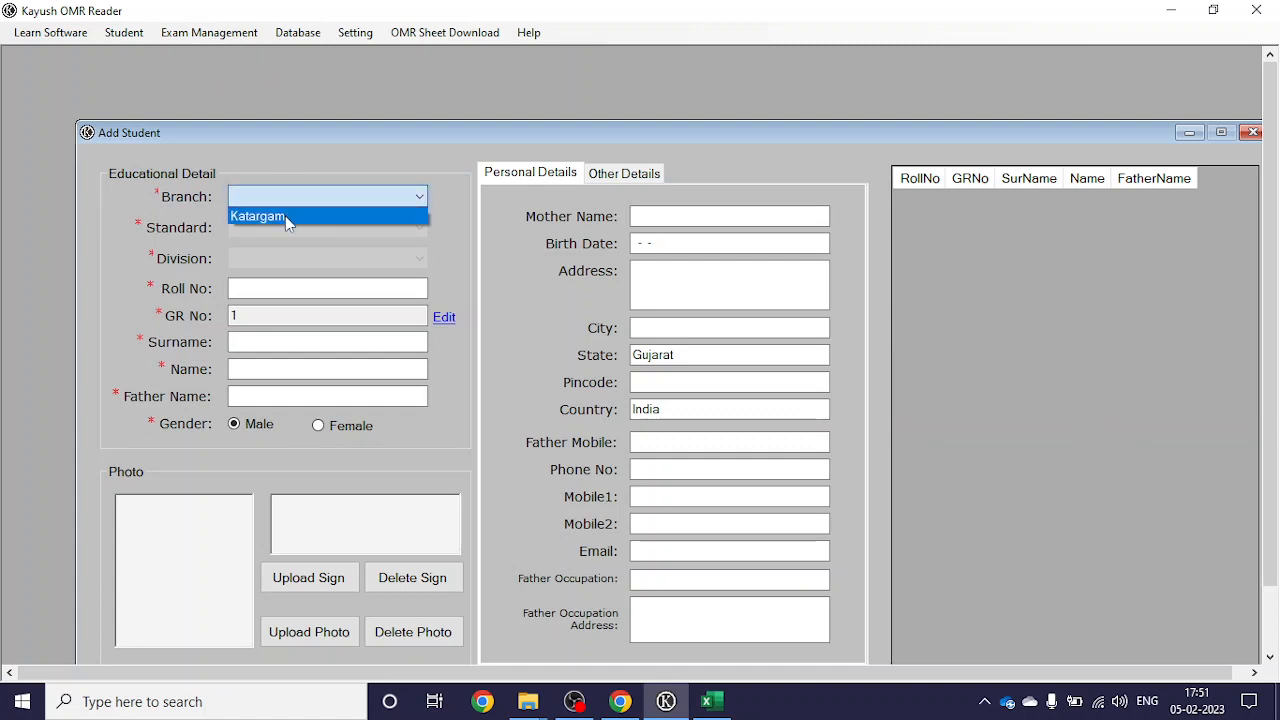
pyautogui.click(286, 218)
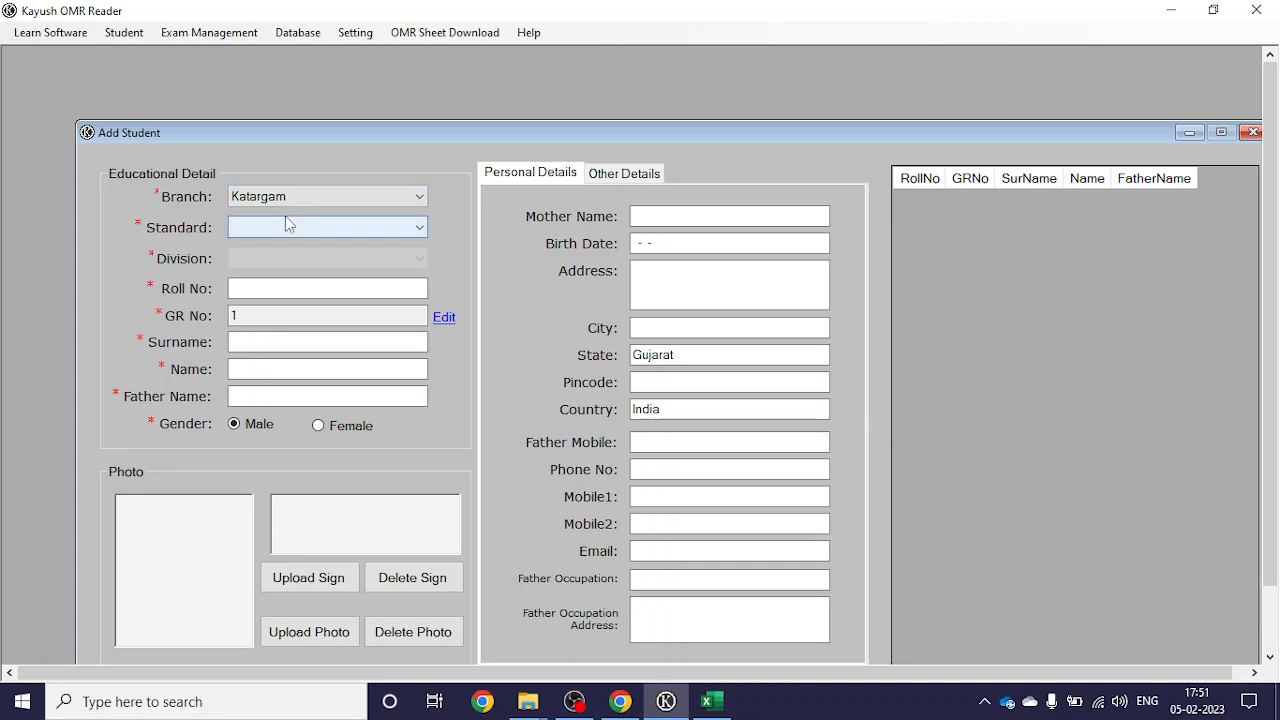
# Step: Set the student's standard to 12 Science and the division to B
pyautogui.click(289, 231)
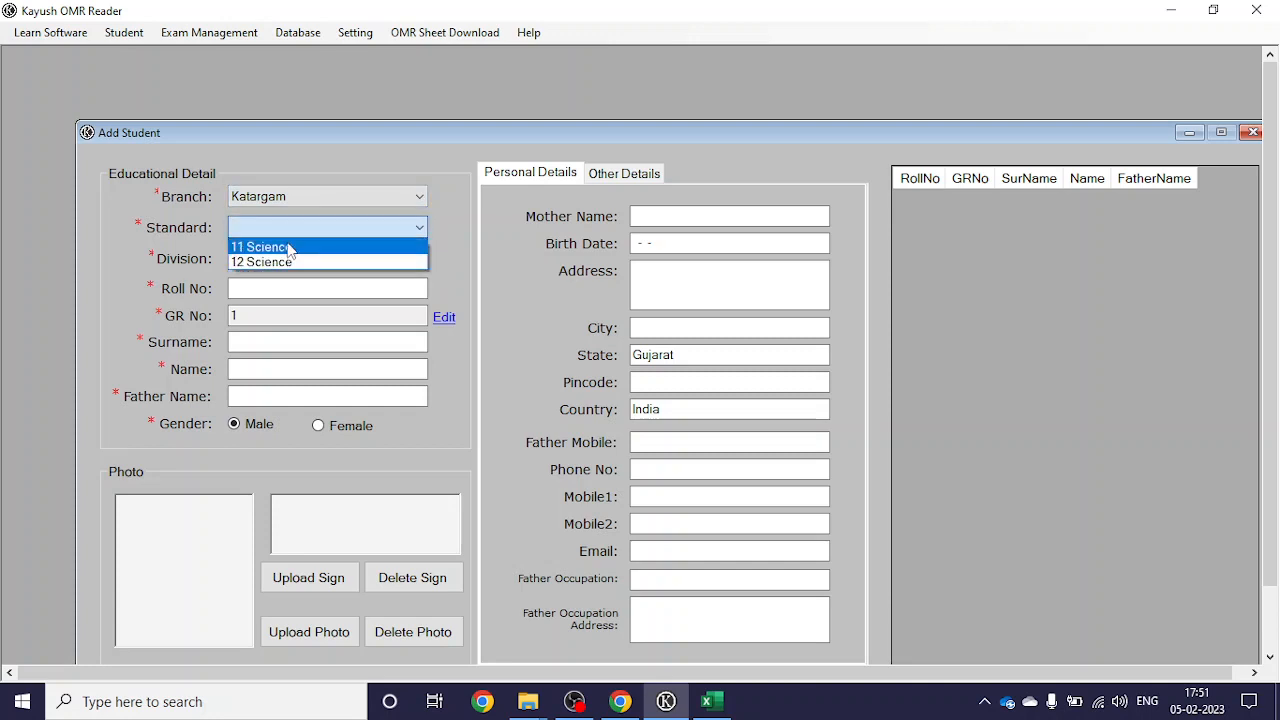
pyautogui.click(286, 263)
pyautogui.click(287, 262)
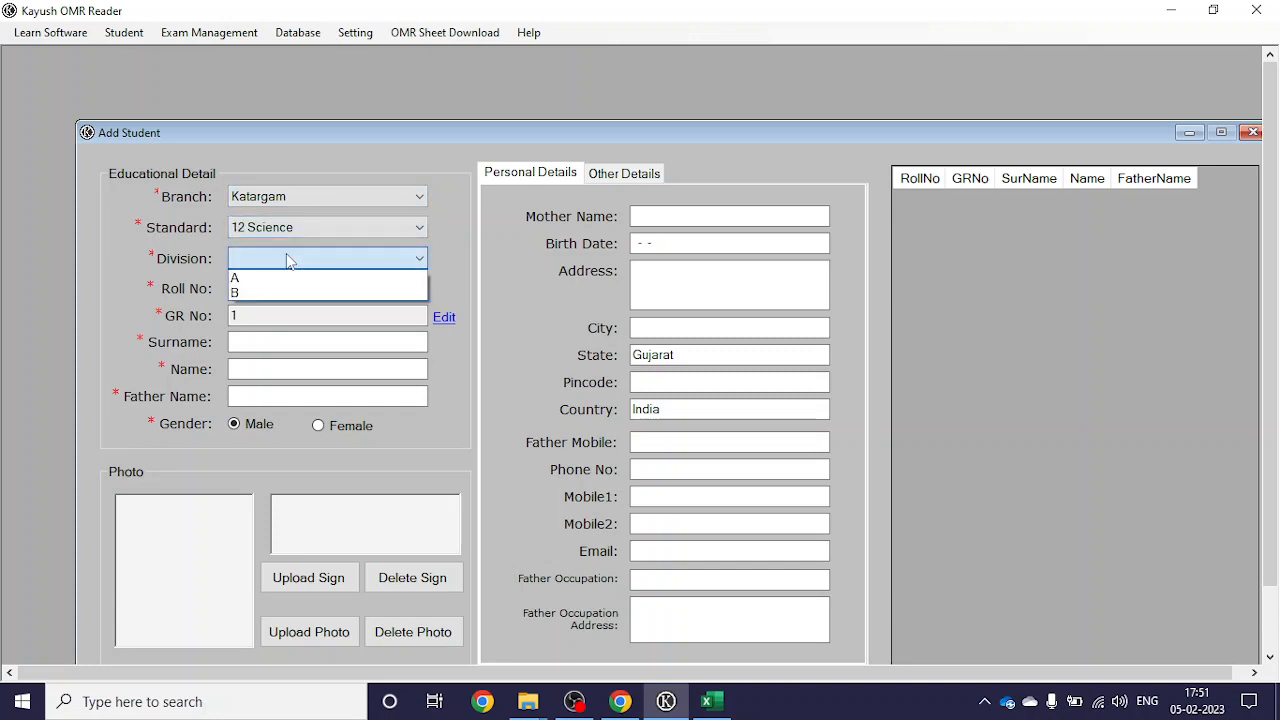
pyautogui.click(287, 288)
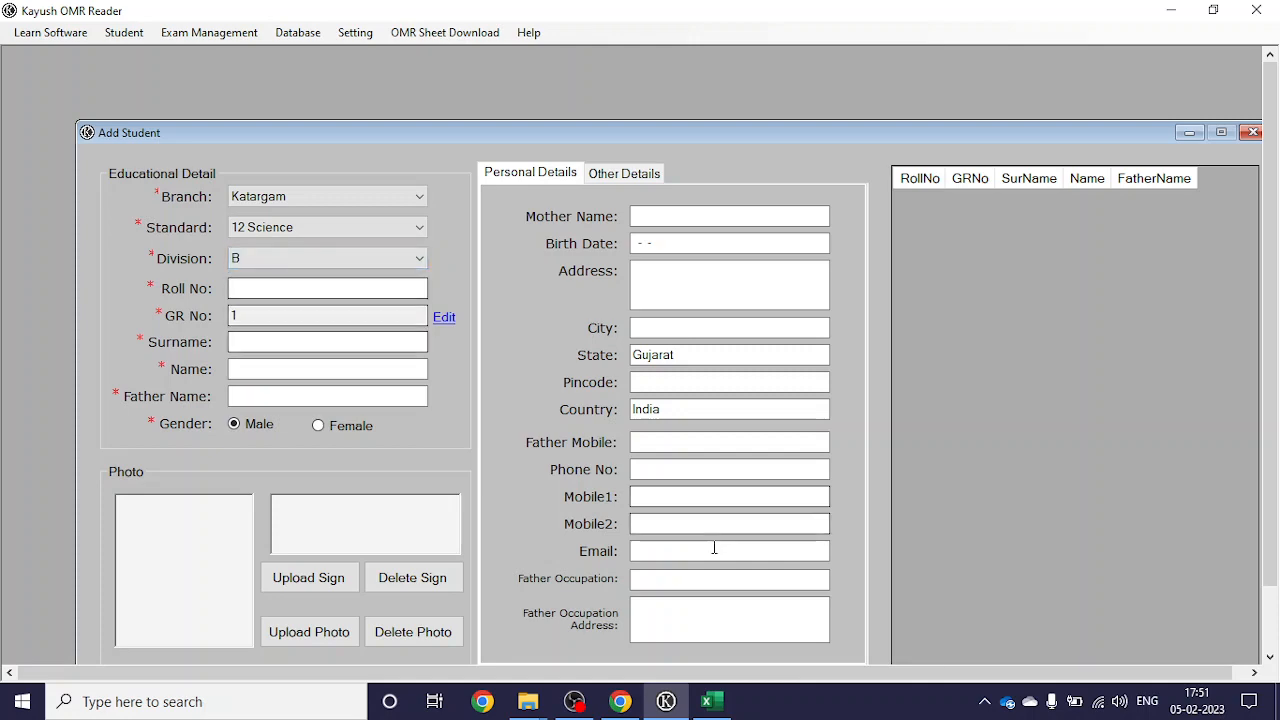
# Step: Check the first student's roll number in Class Excel.xlsx and enter it in the Add Student form
pyautogui.hotkey('alt', 'Tab')
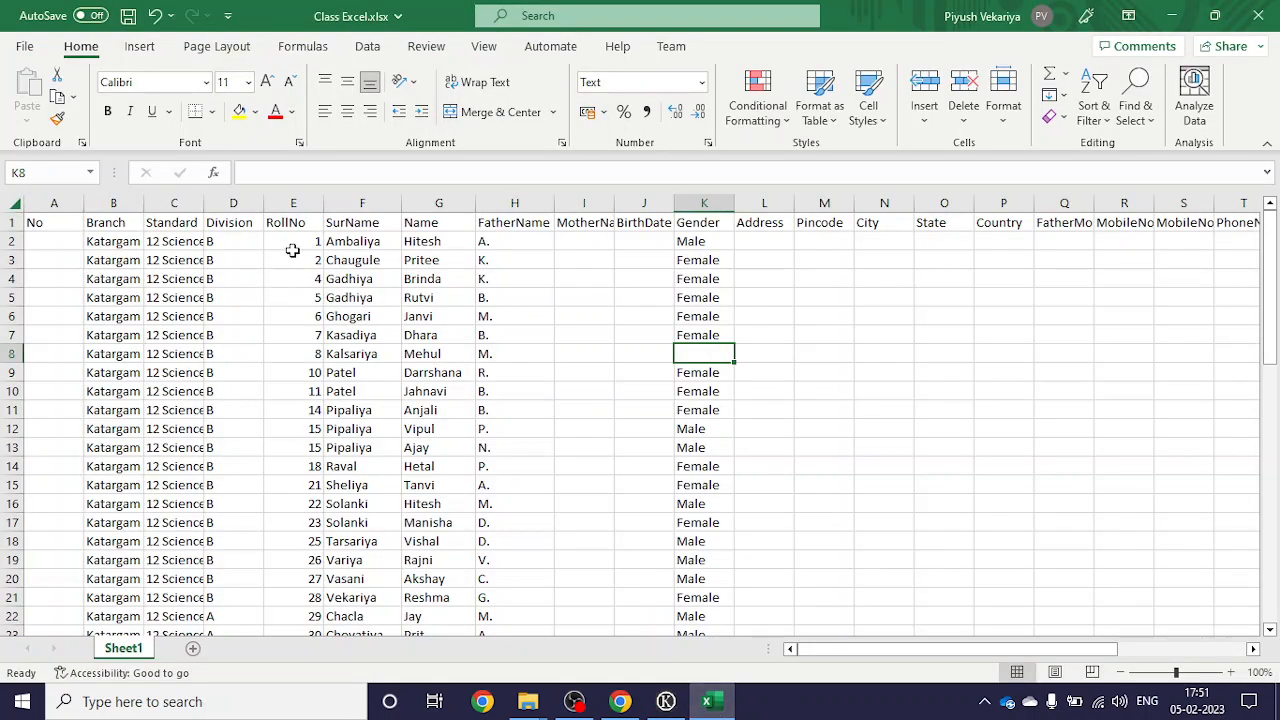
pyautogui.click(665, 701)
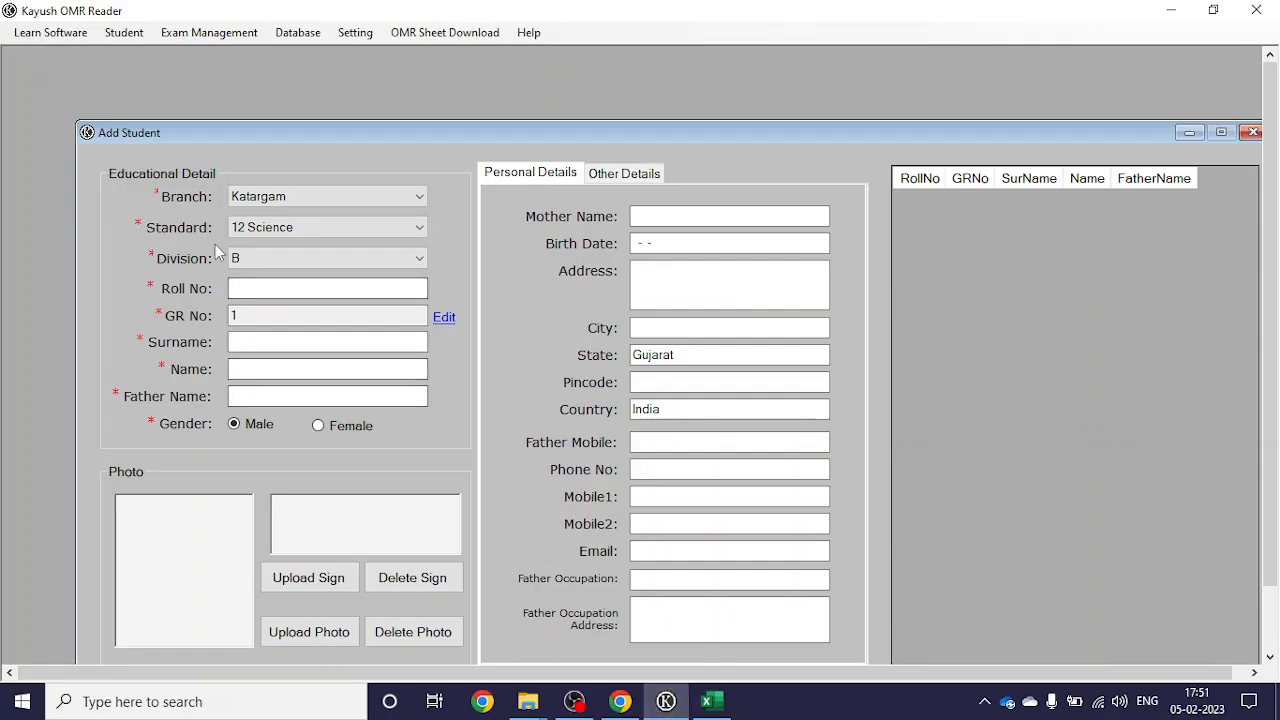
pyautogui.click(248, 288)
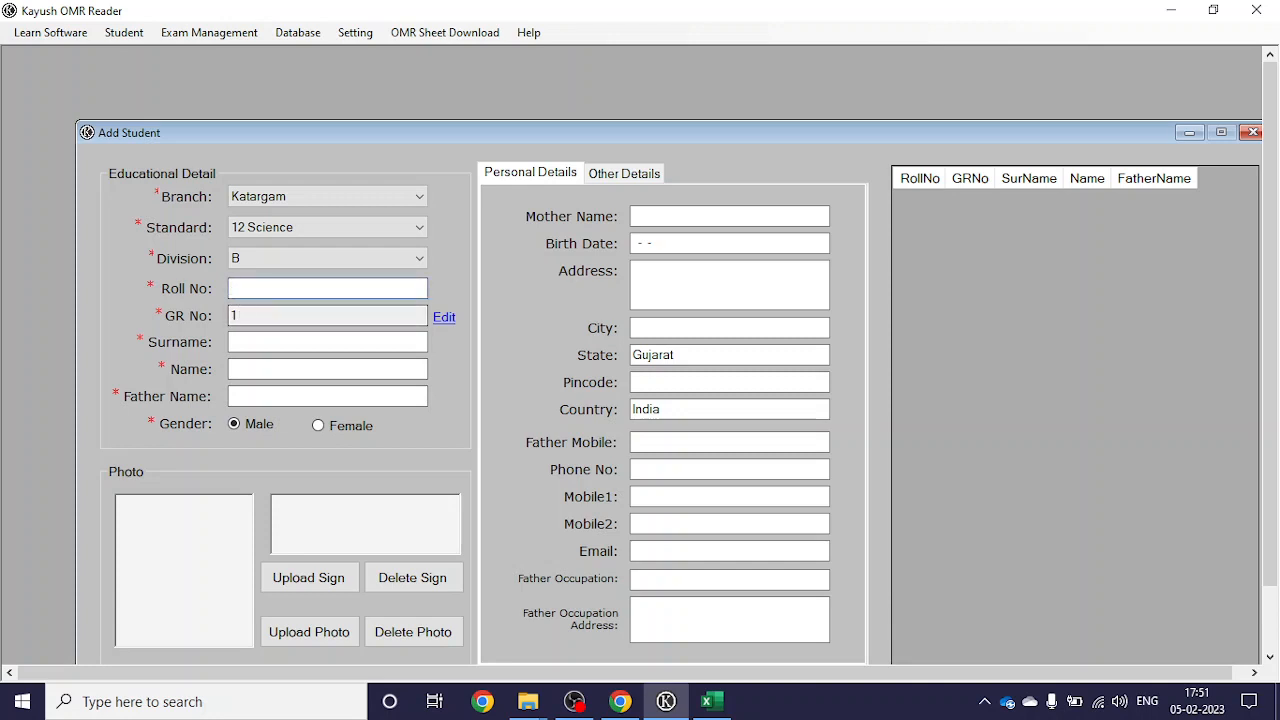
# Step: Make the GR No field editable and enter the student's GR number
pyautogui.click(257, 317)
pyautogui.doubleClick(234, 315)
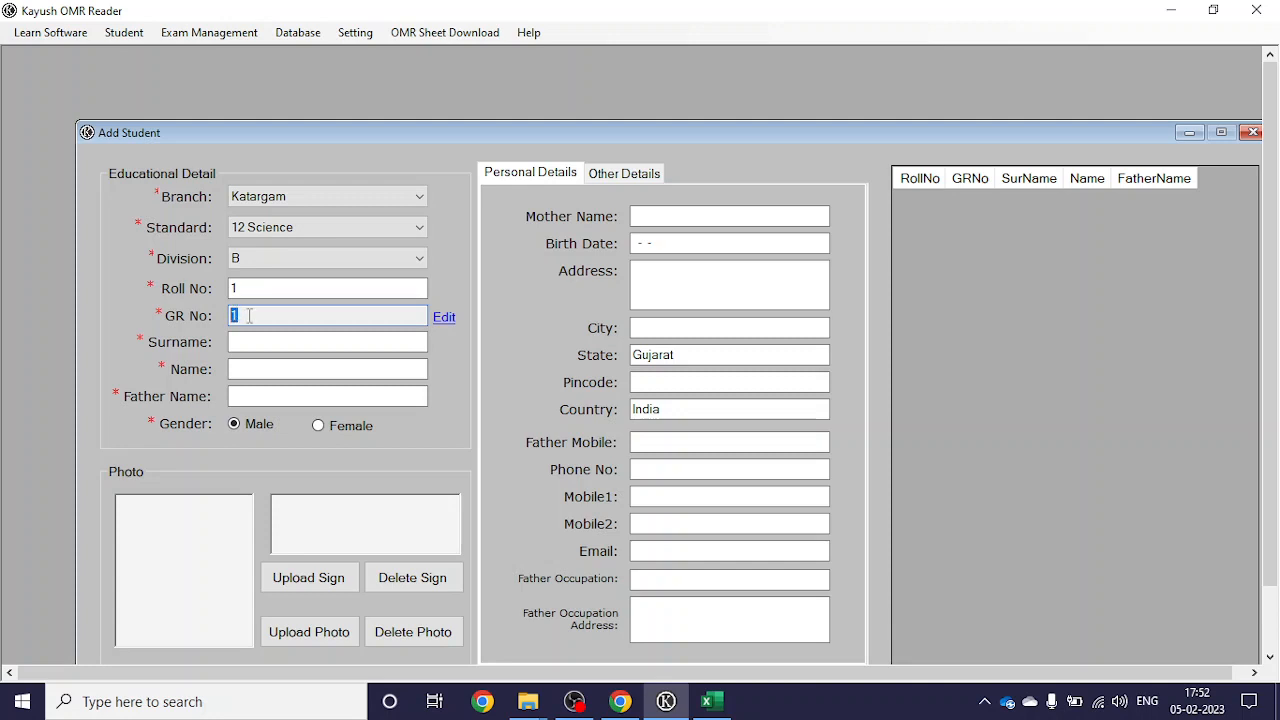
pyautogui.click(250, 316)
pyautogui.click(443, 318)
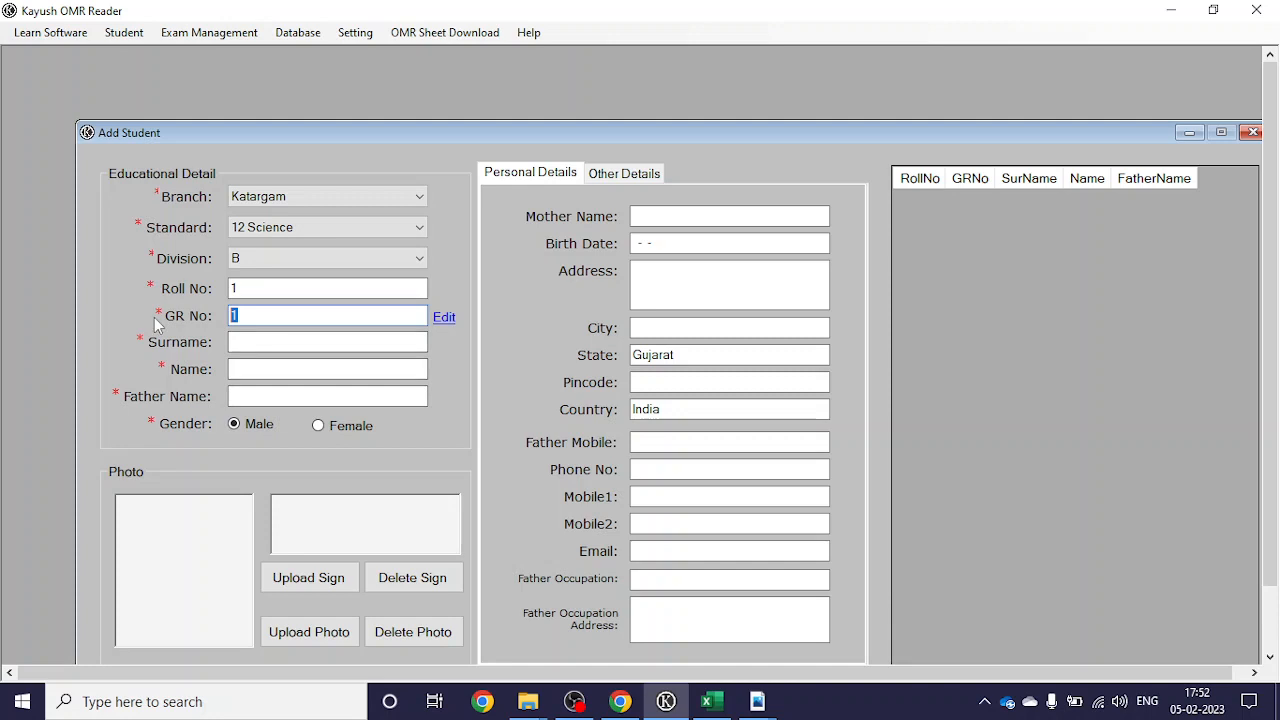
pyautogui.write('2')
pyautogui.click(232, 342)
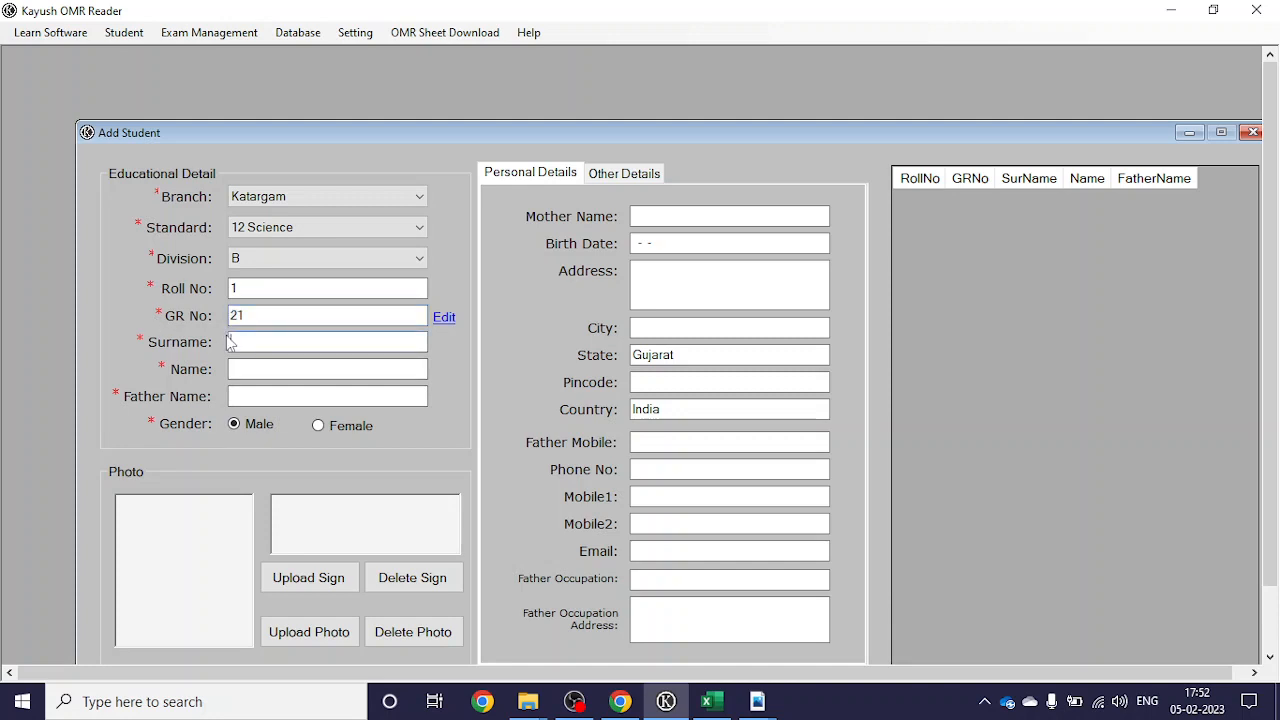
pyautogui.moveTo(253, 317); pyautogui.dragTo(237, 317)
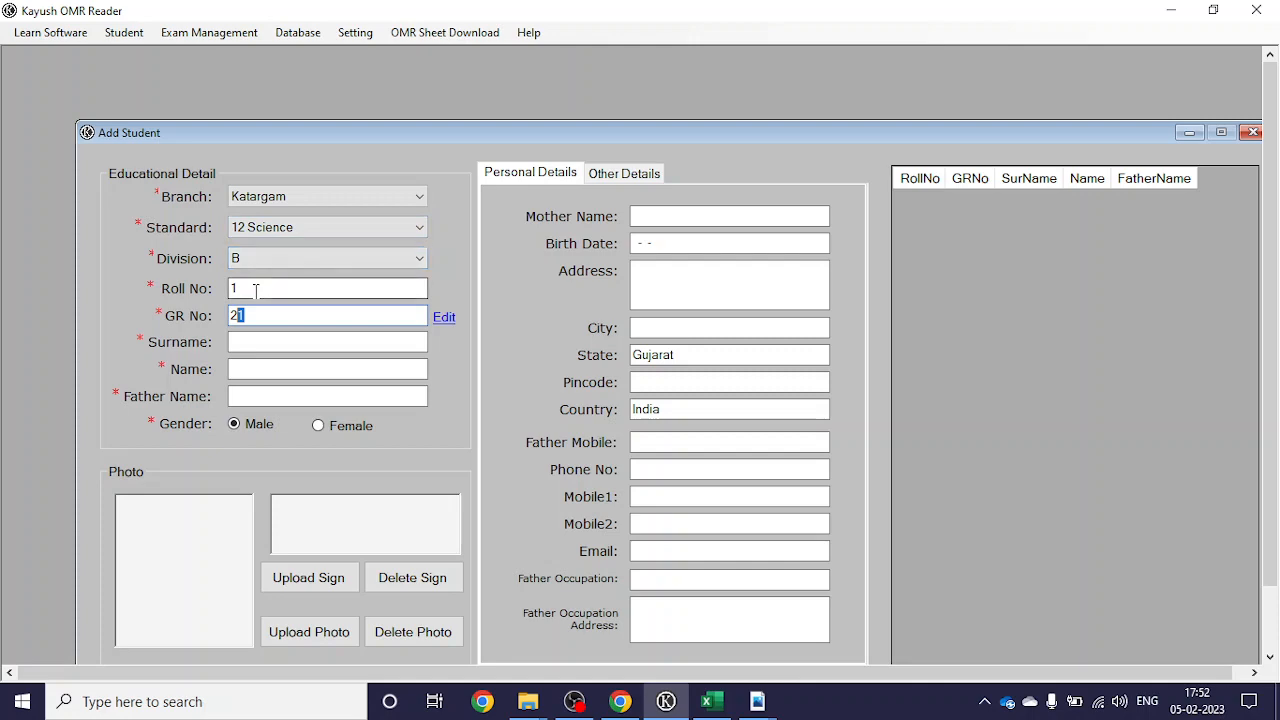
# Step: Copy the first student's surname from Class Excel.xlsx into the Surname field of the Add Student form
pyautogui.click(262, 340)
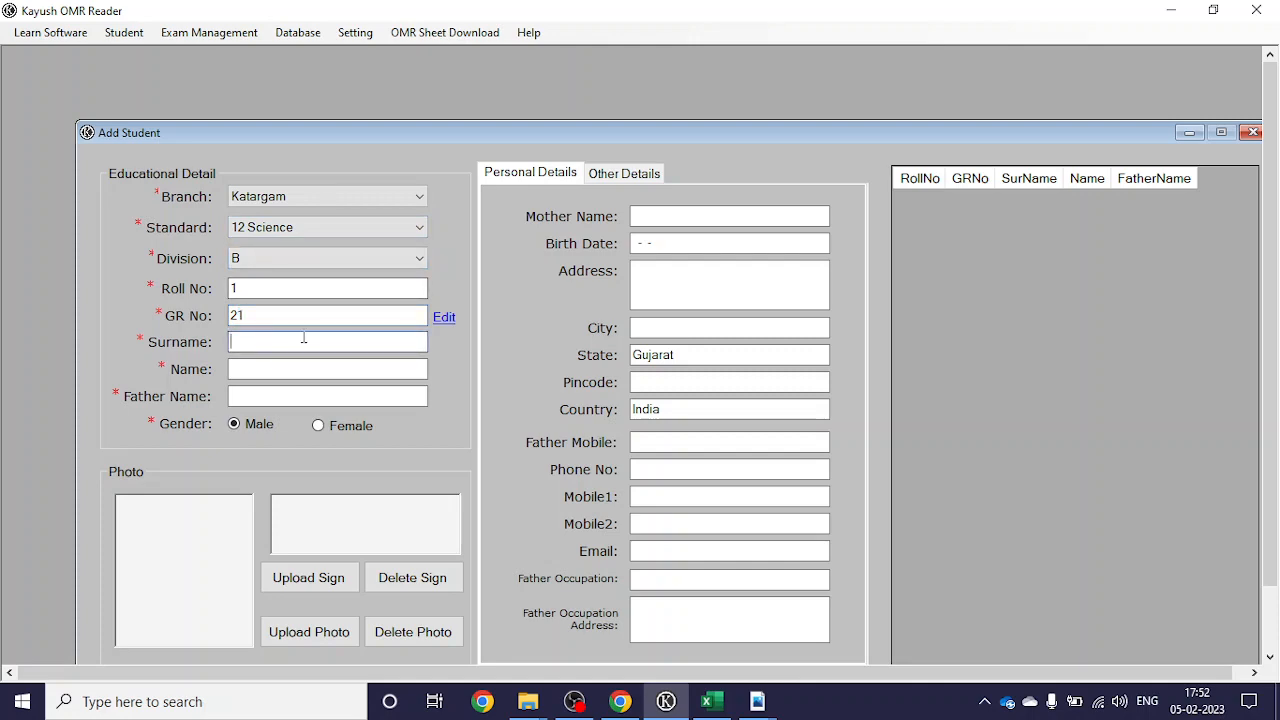
pyautogui.click(707, 701)
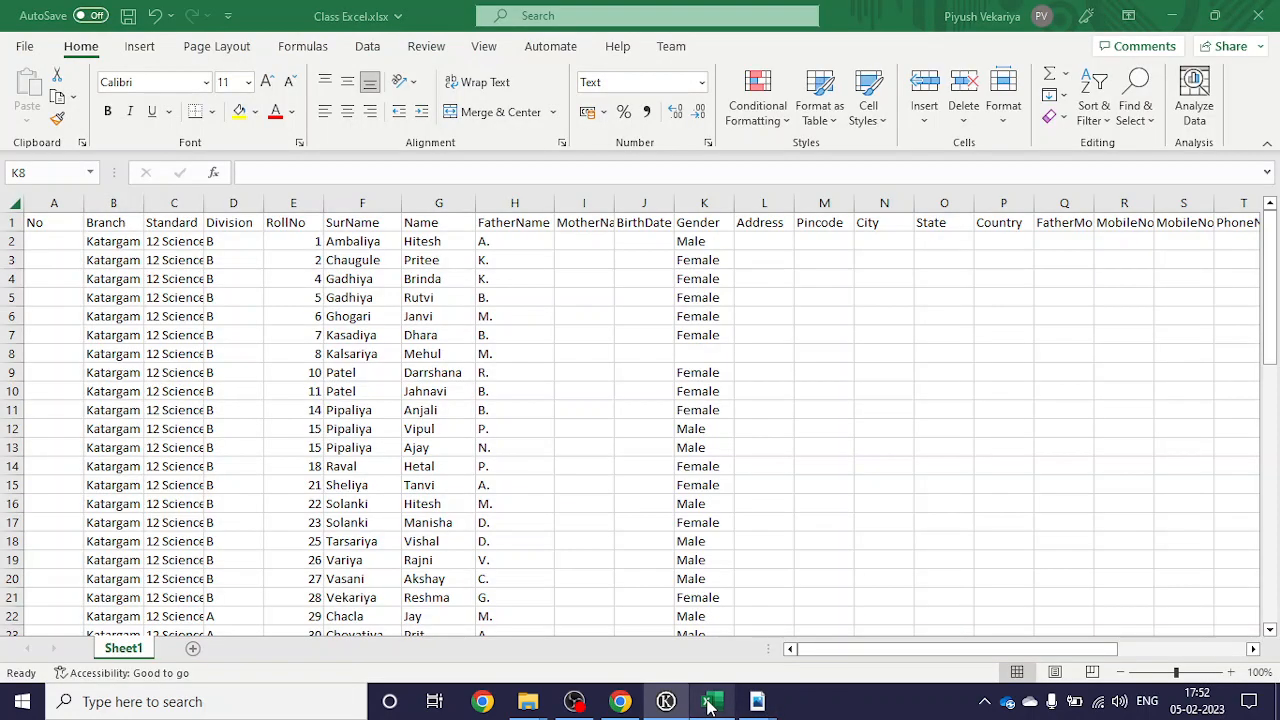
pyautogui.click(358, 241)
pyautogui.hotkey('ctrl', 'c')
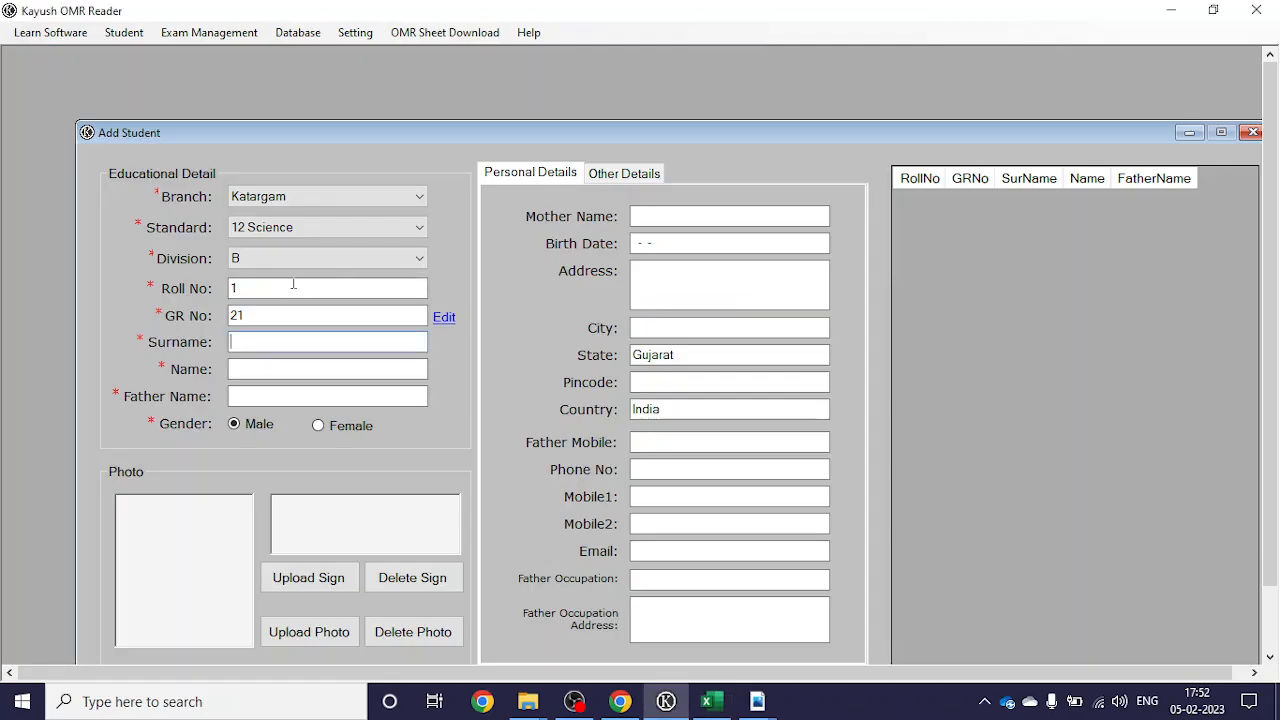
pyautogui.hotkey('alt', 'Tab')
pyautogui.hotkey('ctrl', 'v')
# Step: Copy the first student's given name from Class Excel.xlsx into the form's Name field
pyautogui.hotkey('alt', 'Tab')
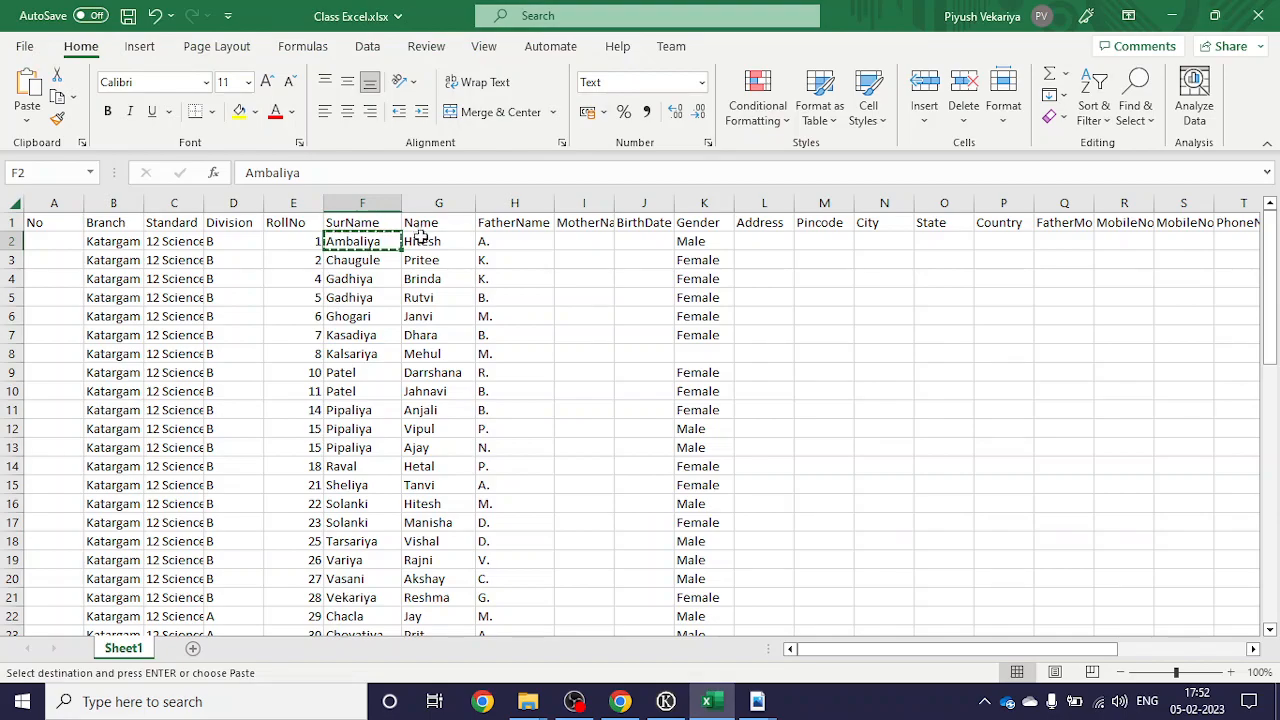
pyautogui.click(425, 242)
pyautogui.hotkey('ctrl', 'c')
pyautogui.hotkey('alt', 'Tab')
pyautogui.click(360, 368)
pyautogui.hotkey('ctrl', 'v')
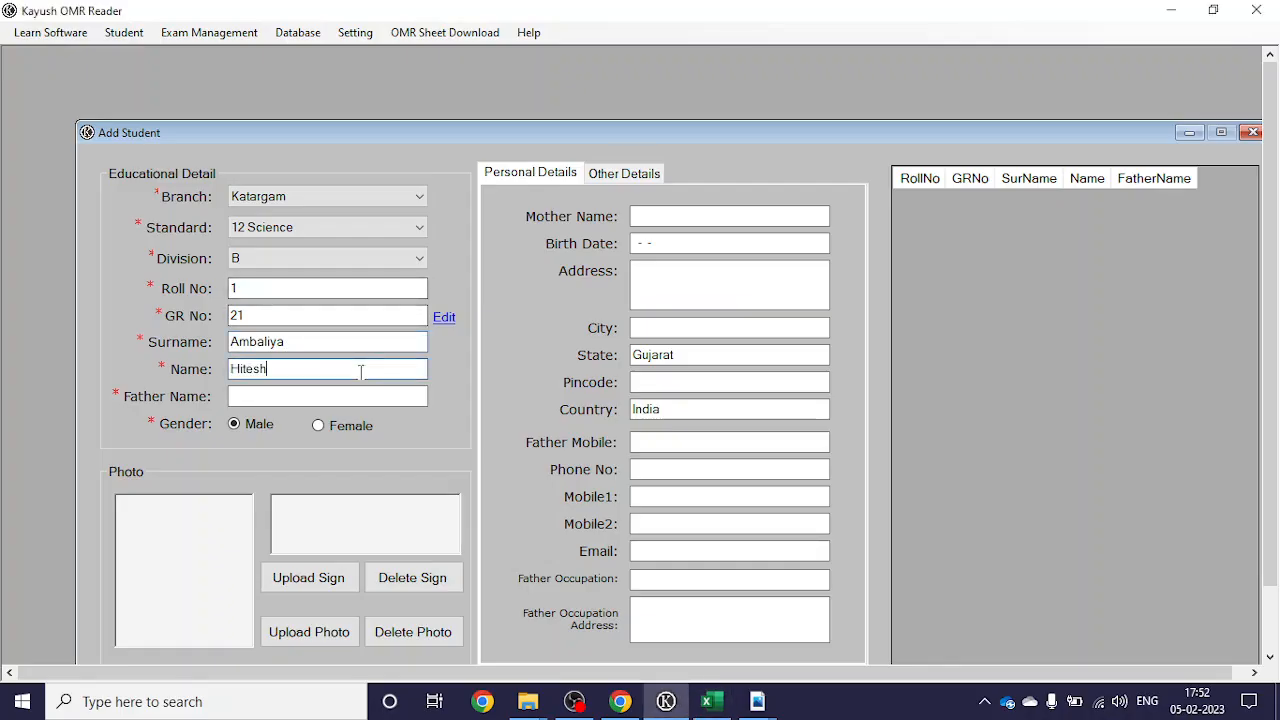
# Step: Fill in the Father Name field with the first student's entry from the FatherName column of Class Excel.xlsx
pyautogui.hotkey('alt', 'Tab')
pyautogui.click(490, 244)
pyautogui.hotkey('alt', 'Tab')
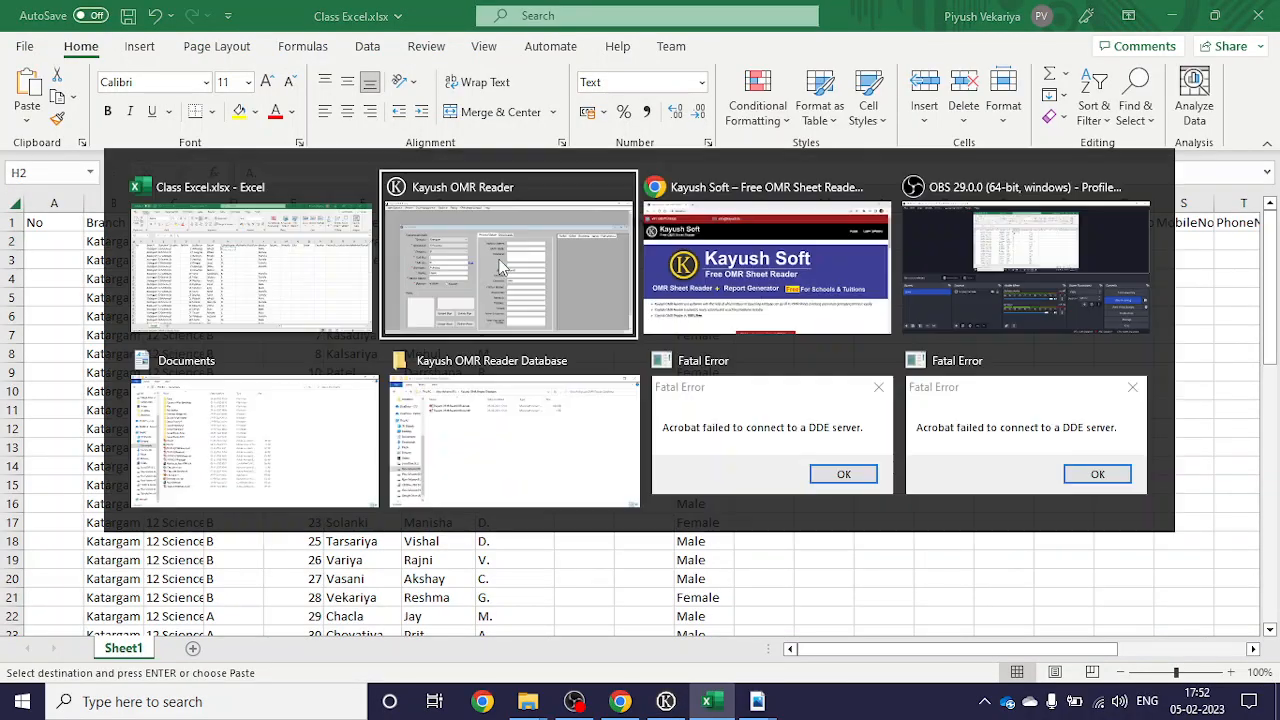
pyautogui.click(328, 396)
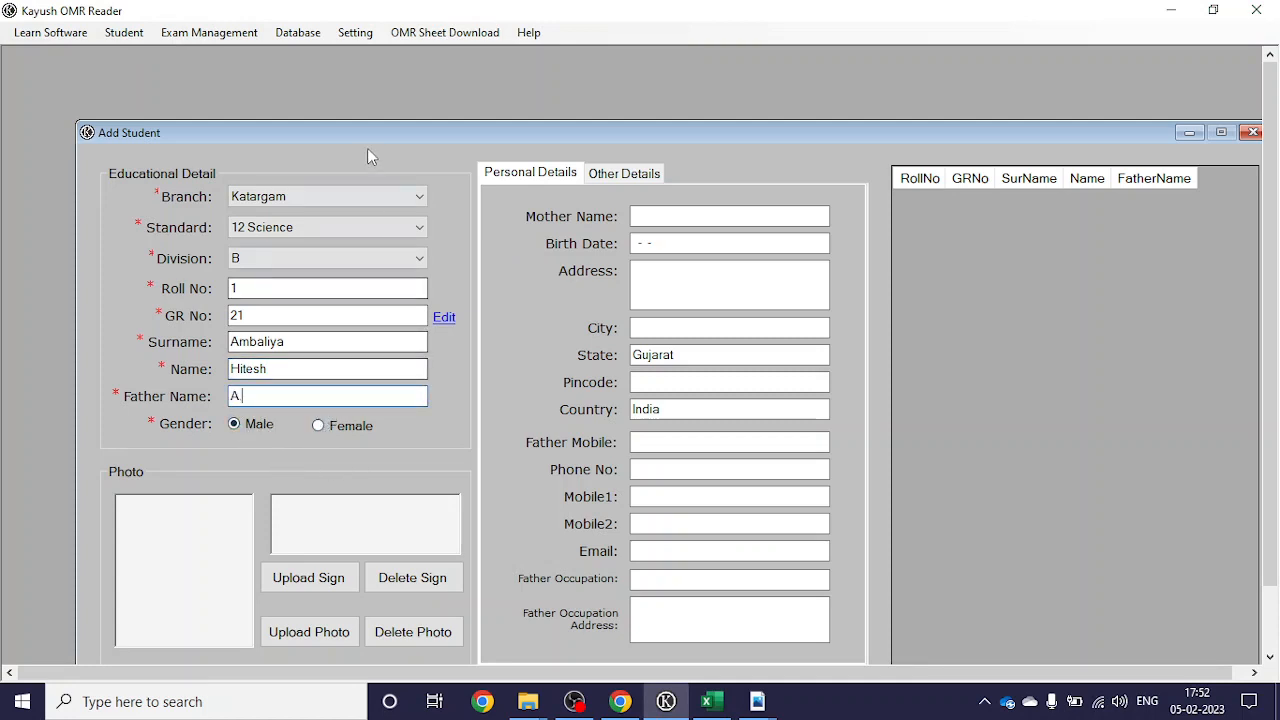
# Step: Upload App cdr.png from the Pictures folder as the student's photo in the Add Student form
pyautogui.moveTo(367, 141); pyautogui.dragTo(362, 77)
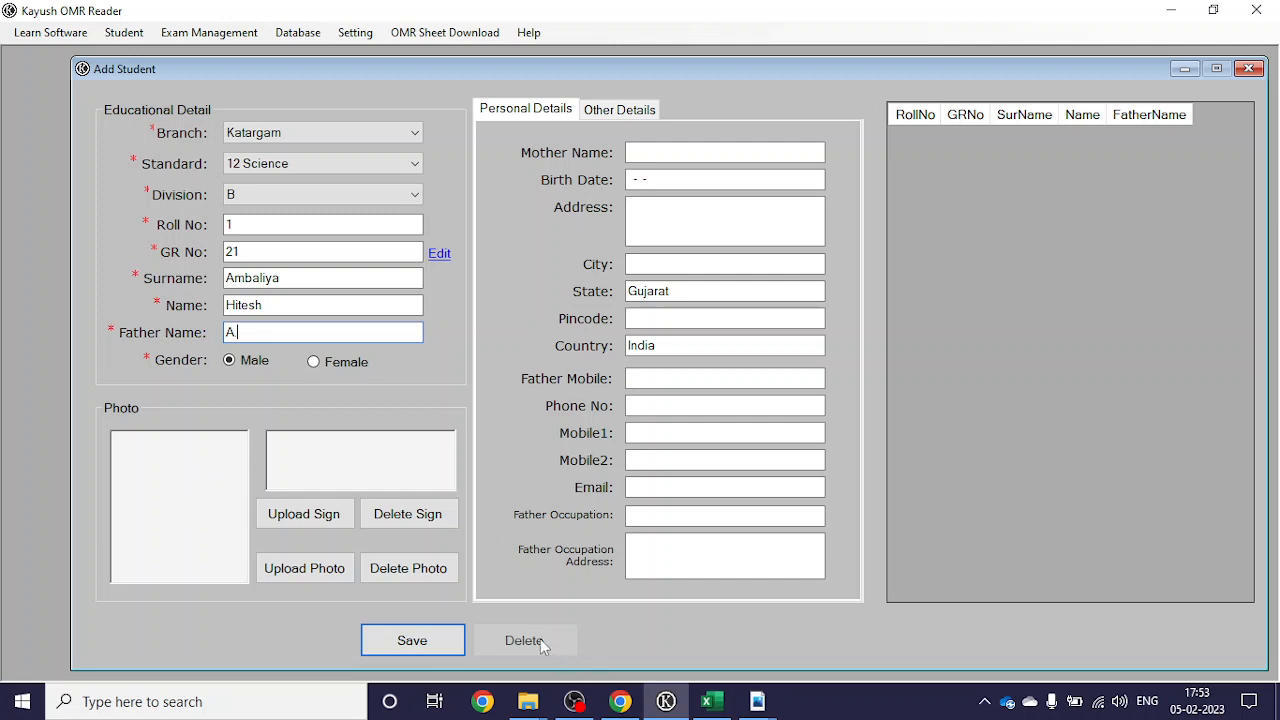
pyautogui.click(280, 580)
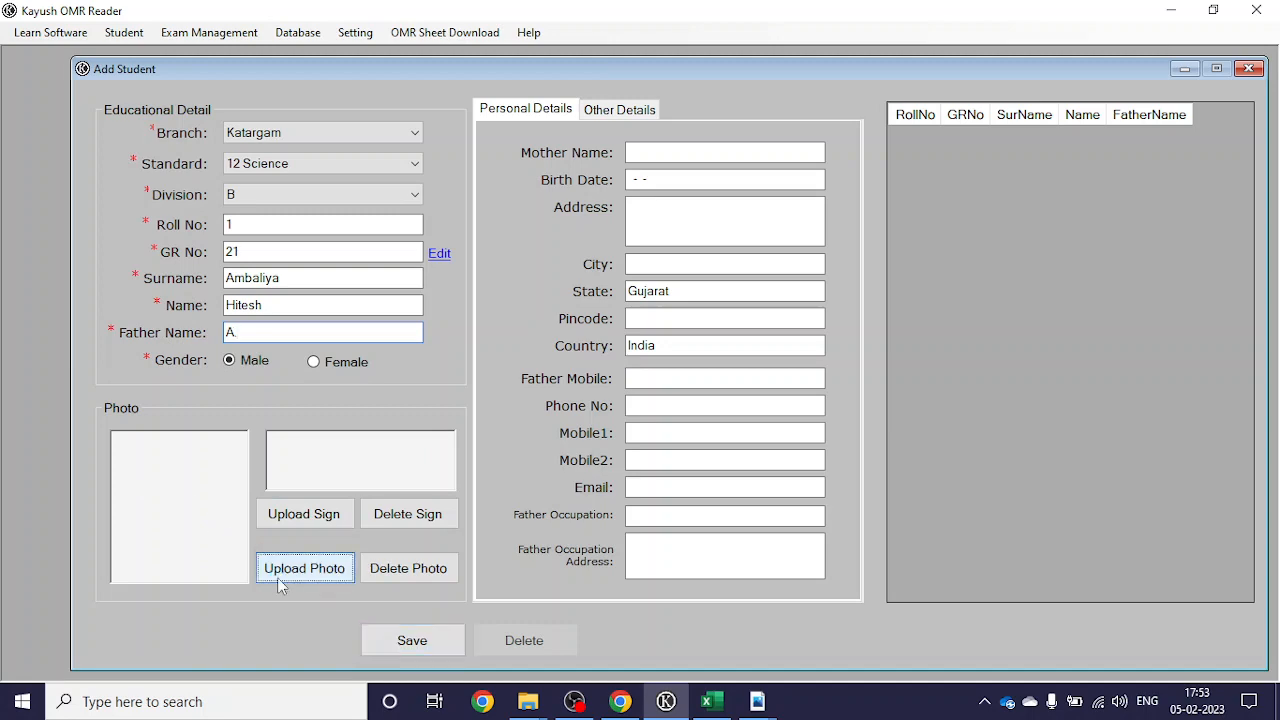
pyautogui.scroll(-6, 300, 298)
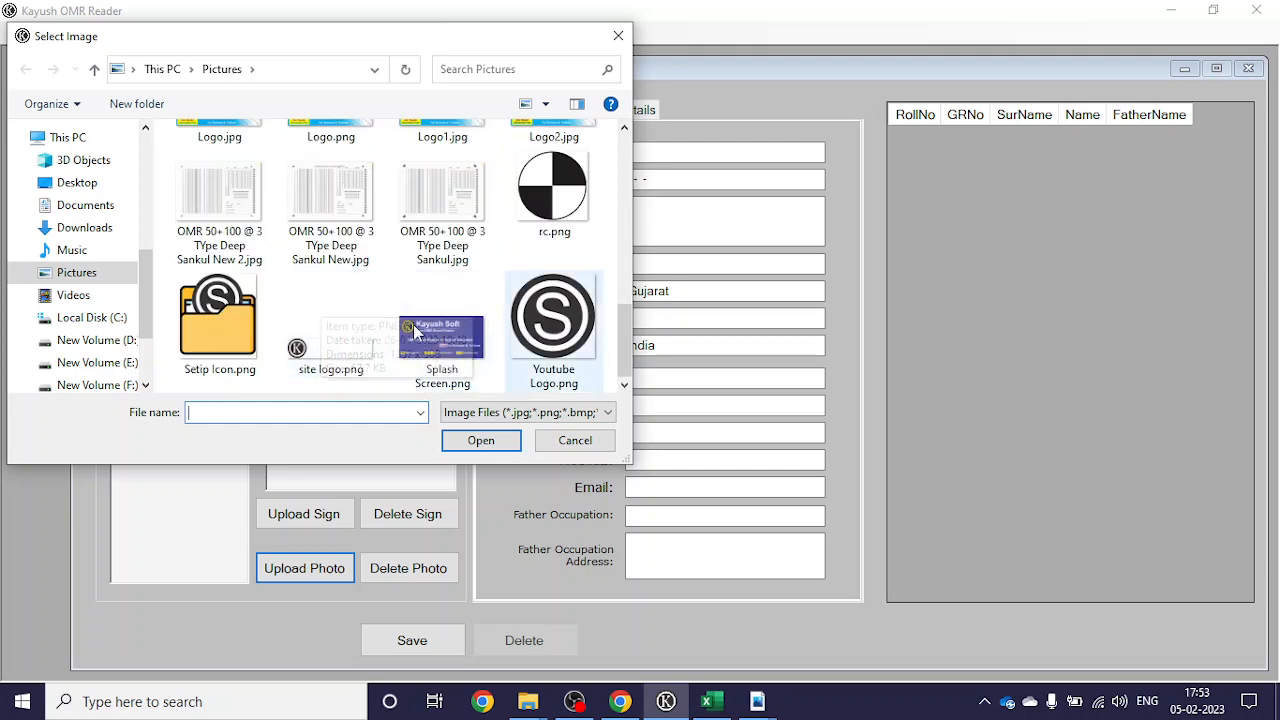
pyautogui.scroll(3, 336, 283)
pyautogui.scroll(3, 338, 283)
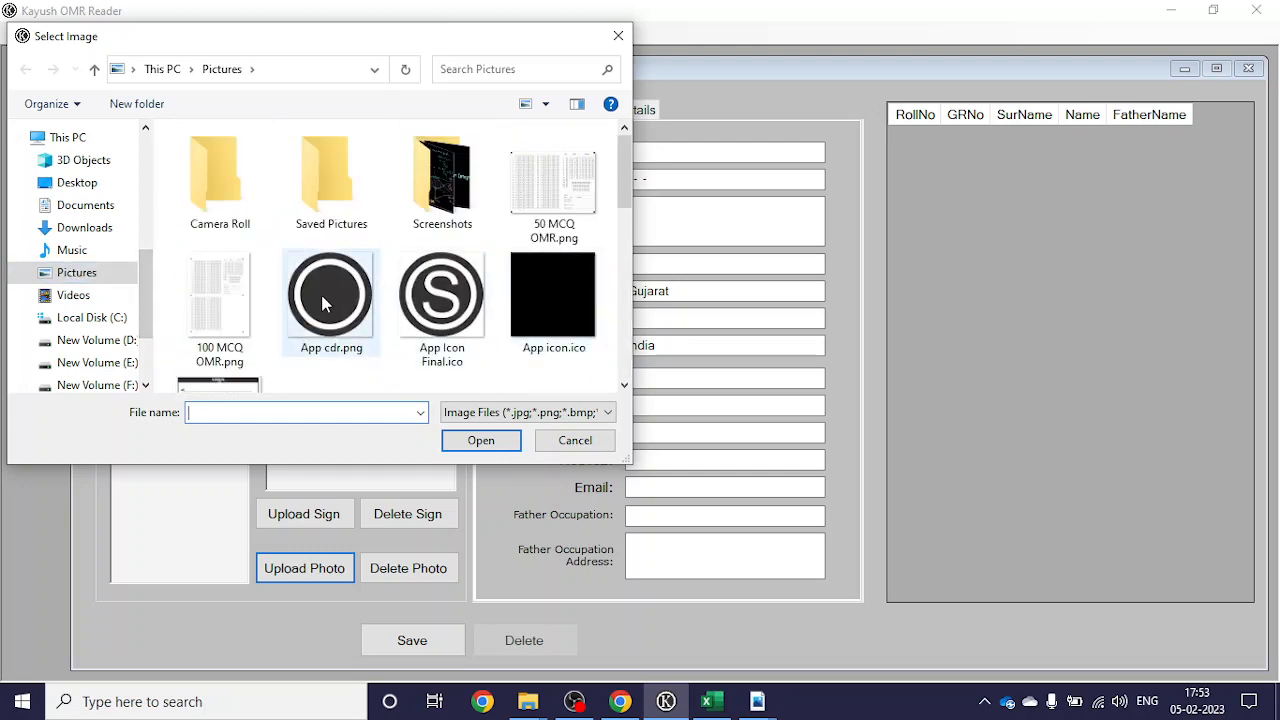
pyautogui.click(327, 287)
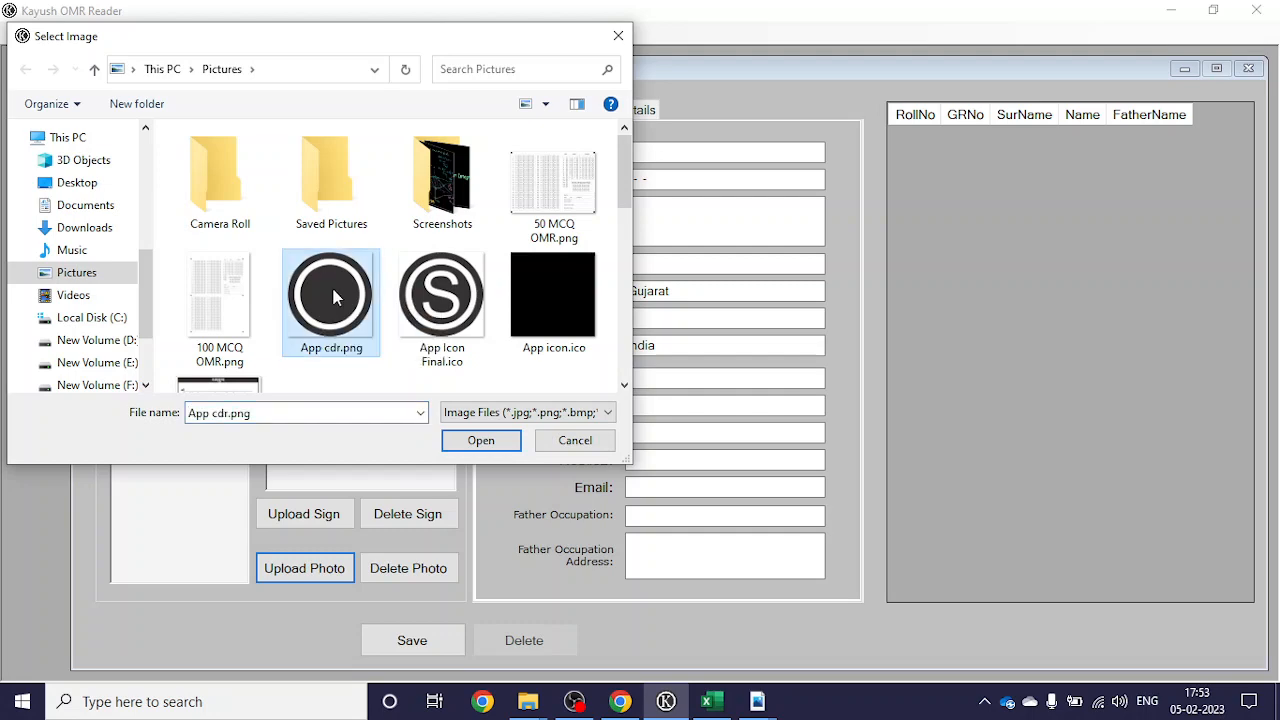
pyautogui.doubleClick(331, 284)
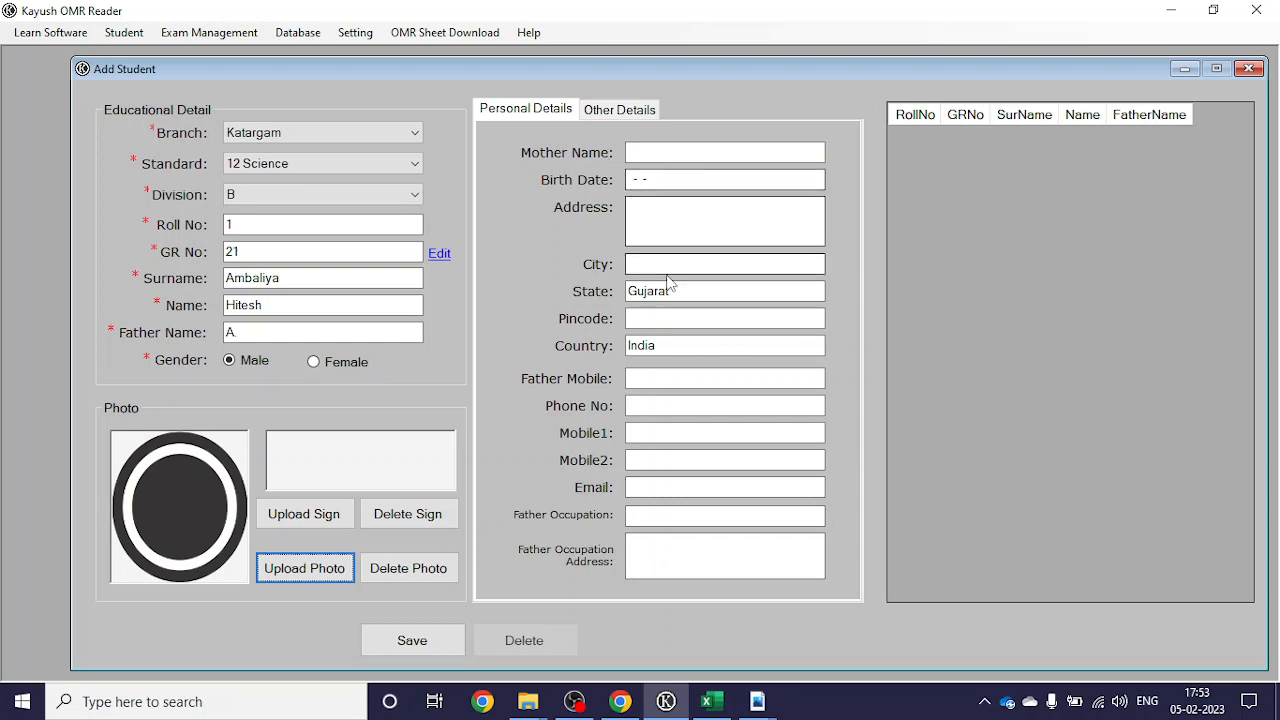
# Step: Review the Other Details and Personal Details sections of the form and save the first student's record
pyautogui.click(618, 110)
pyautogui.click(523, 112)
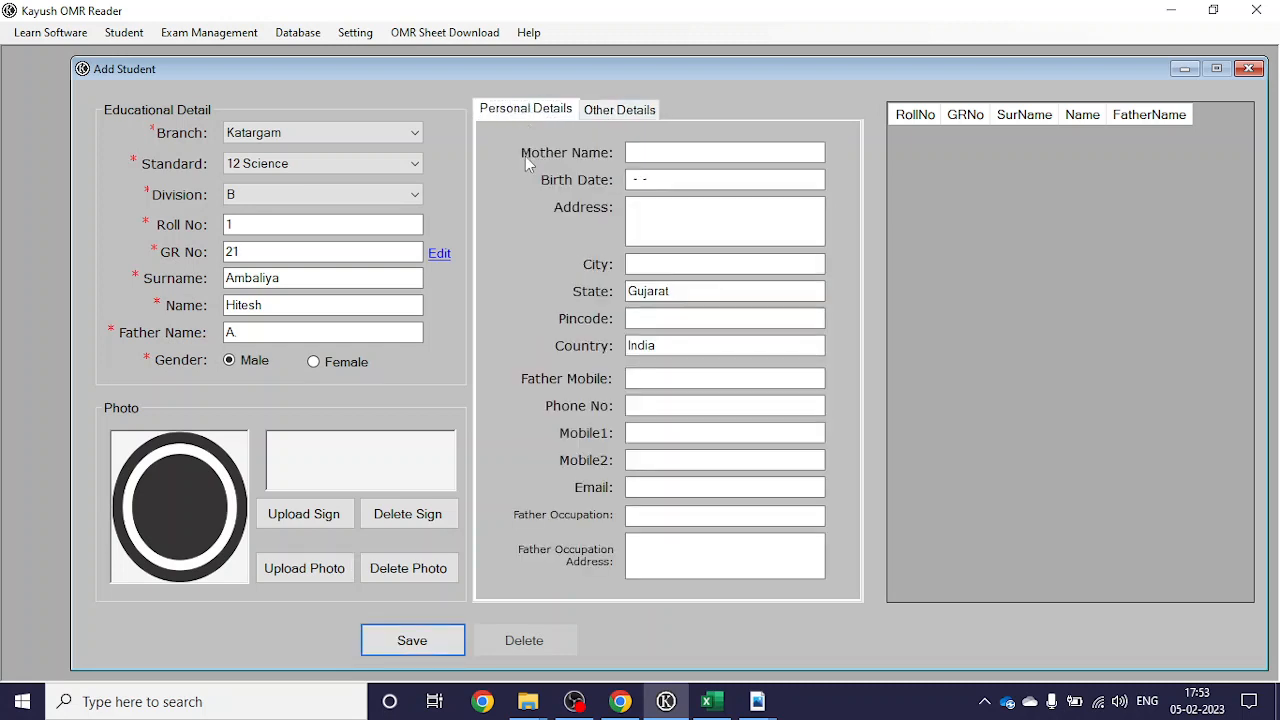
pyautogui.click(648, 108)
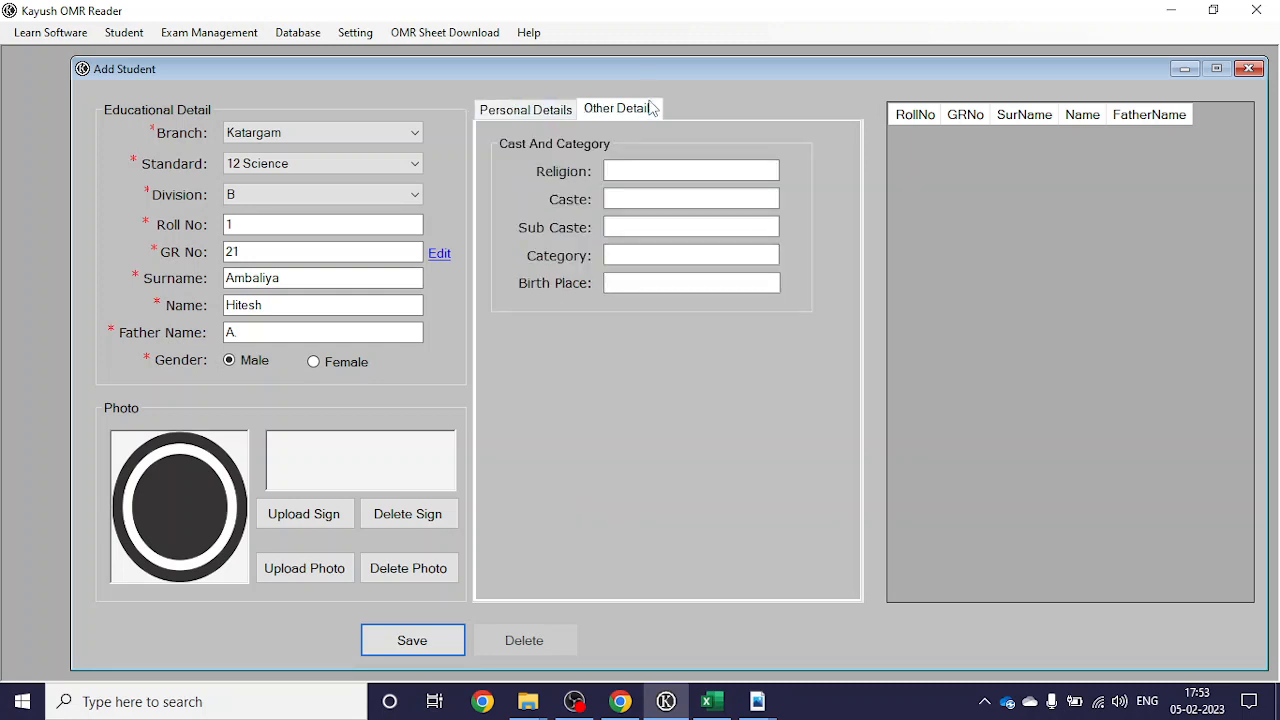
pyautogui.click(549, 116)
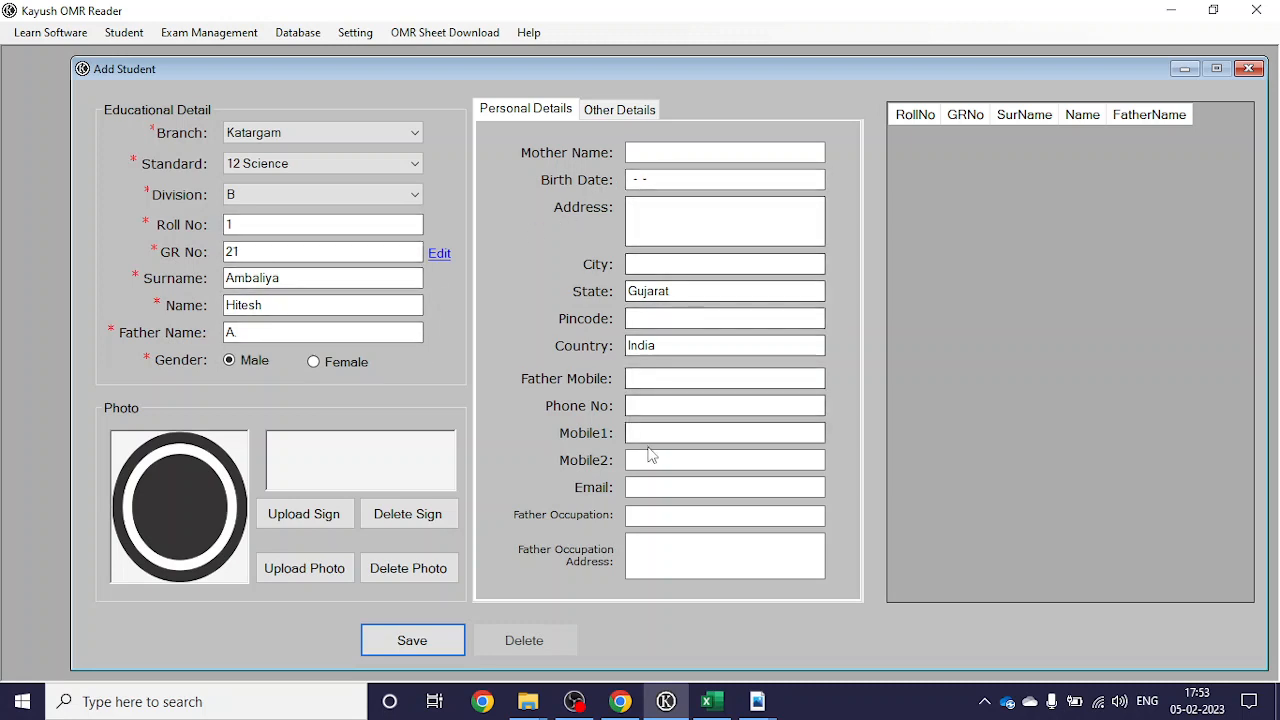
pyautogui.click(418, 642)
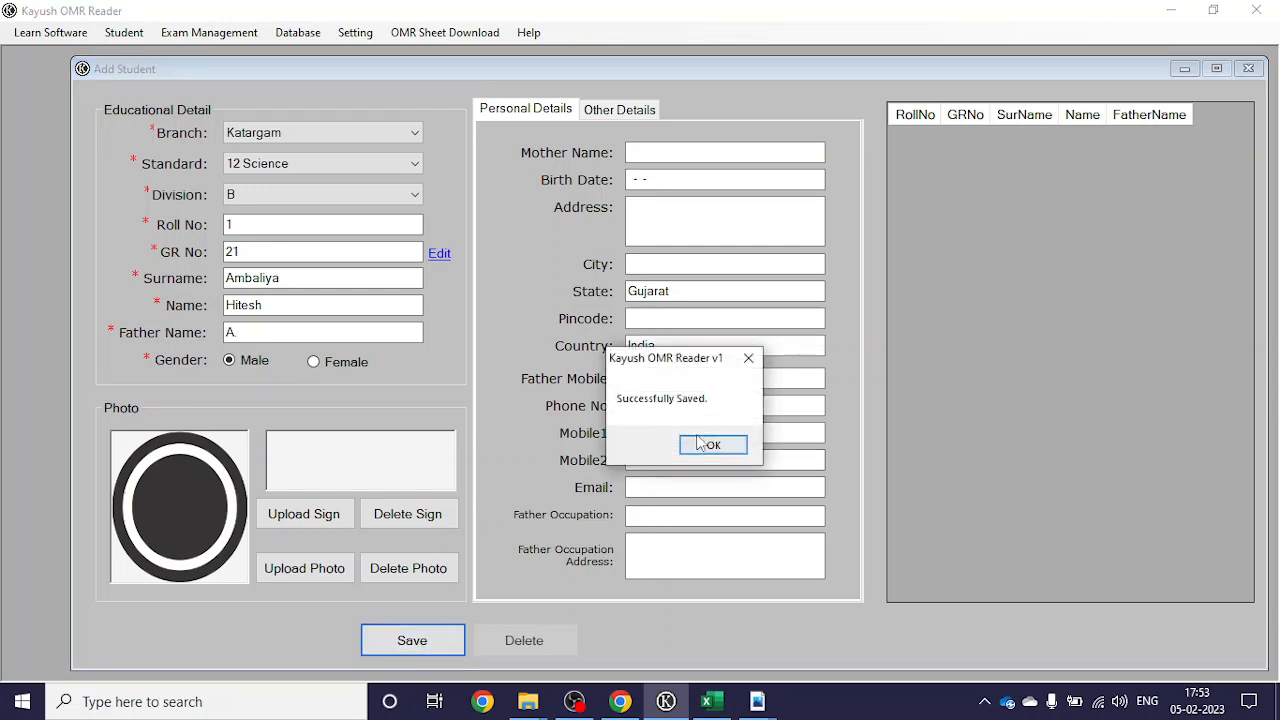
pyautogui.click(710, 446)
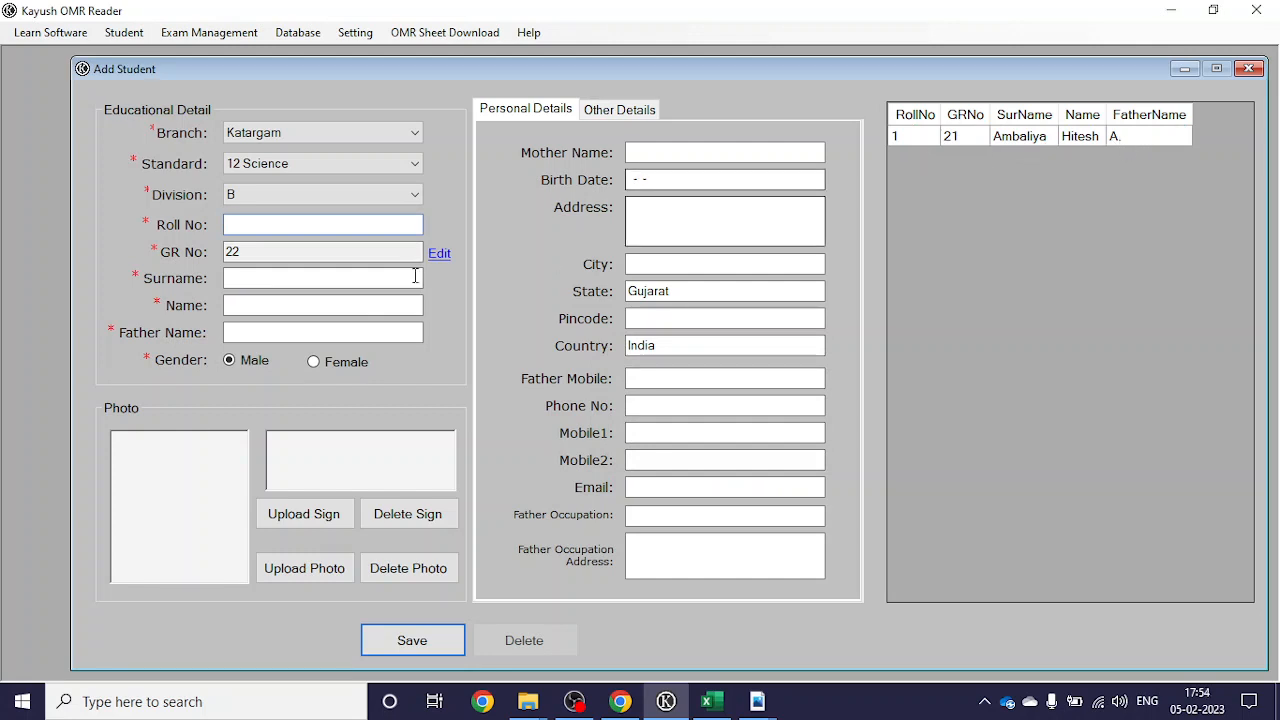
# Step: Set the Roll No of the second student to 2 in the Add Student form
pyautogui.click(244, 253)
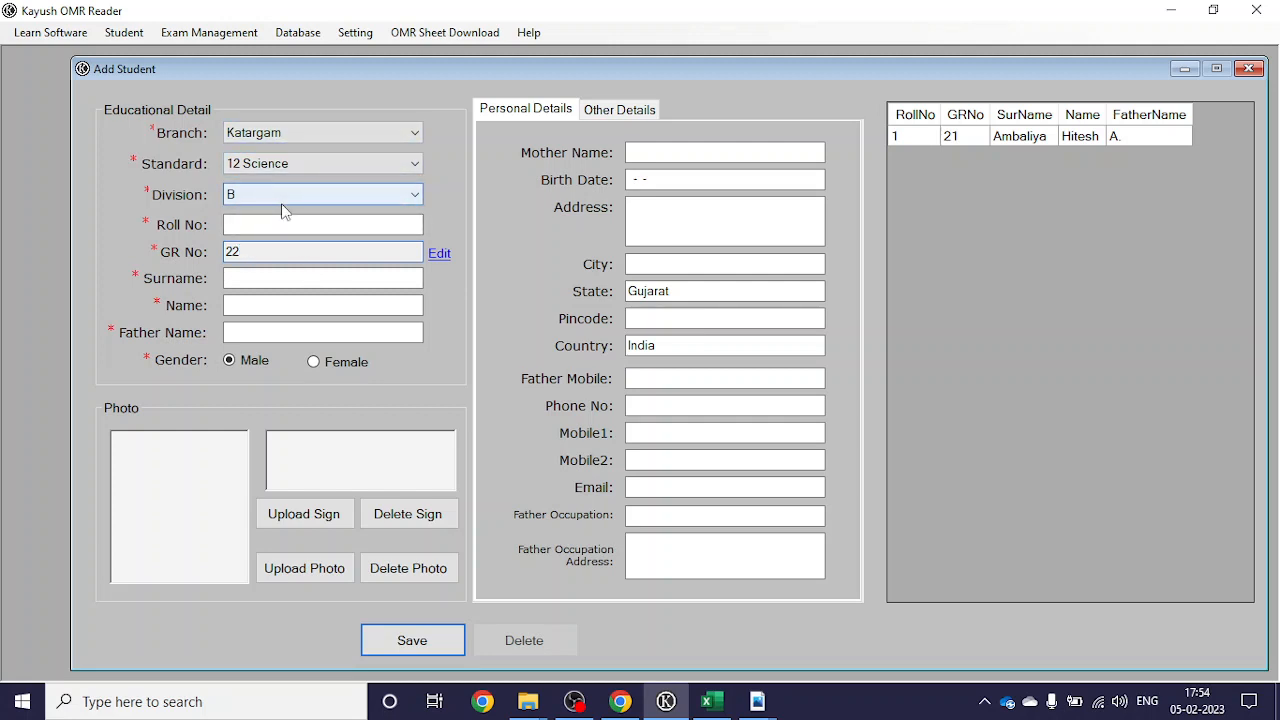
pyautogui.click(279, 221)
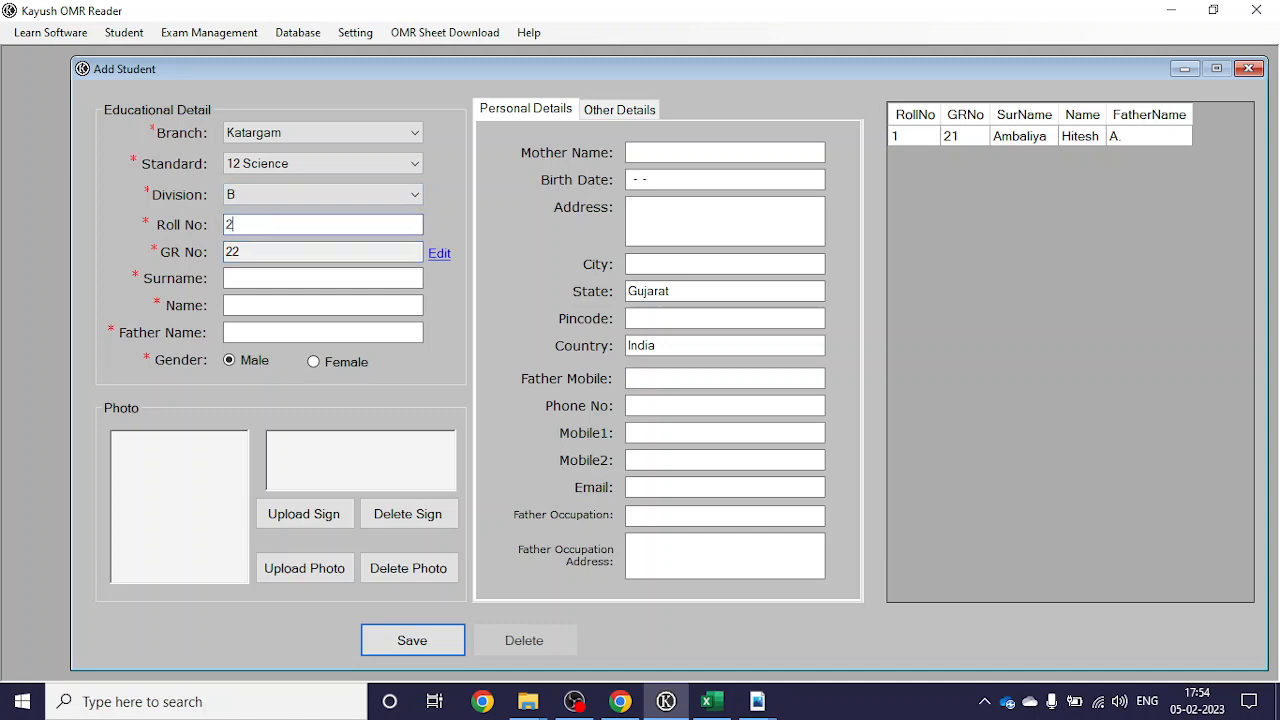
pyautogui.press('Tab')
pyautogui.press('Tab')
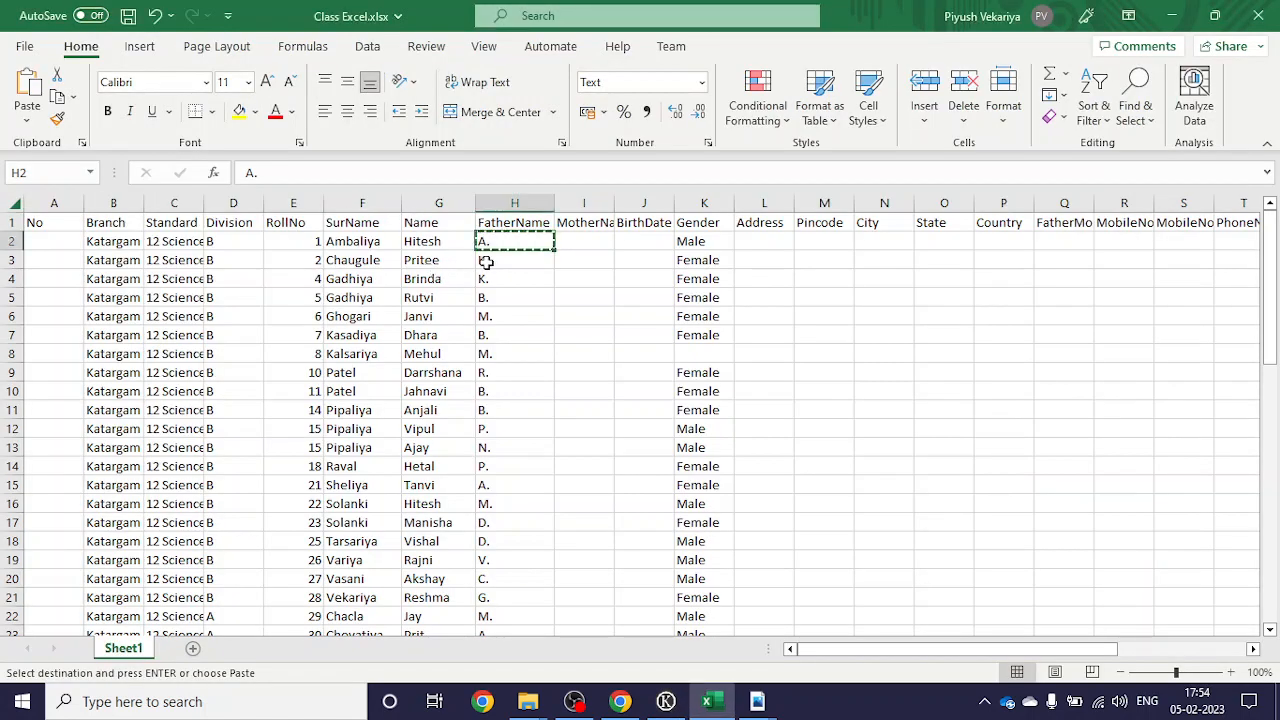
# Step: Copy the second student's surname from Class Excel.xlsx into the Surname field of the Add Student form
pyautogui.click(334, 262)
pyautogui.hotkey('ctrl', 'c')
pyautogui.hotkey('alt', 'Tab')
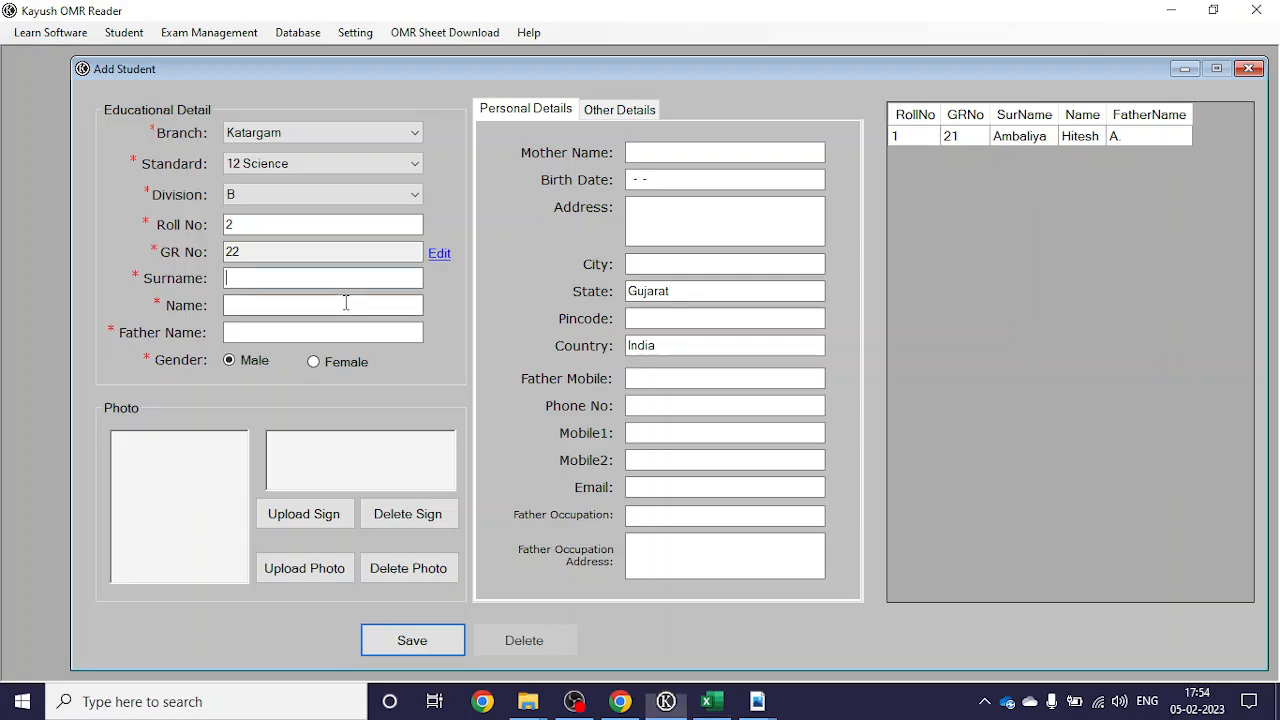
pyautogui.click(266, 286)
pyautogui.hotkey('ctrl', 'v')
# Step: Copy the second student's given name from Class Excel.xlsx into the form's Name field
pyautogui.hotkey('alt', 'Tab')
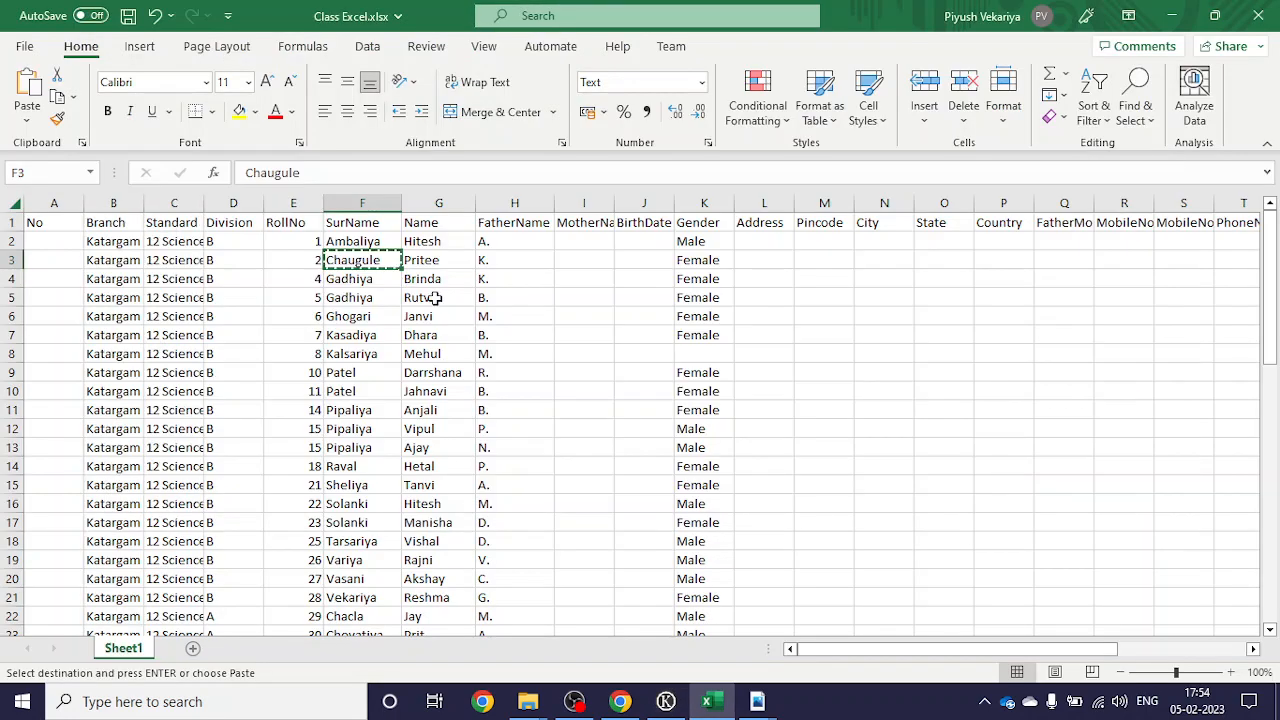
pyautogui.click(438, 262)
pyautogui.hotkey('ctrl', 'c')
pyautogui.hotkey('alt', 'Tab')
pyautogui.click(362, 306)
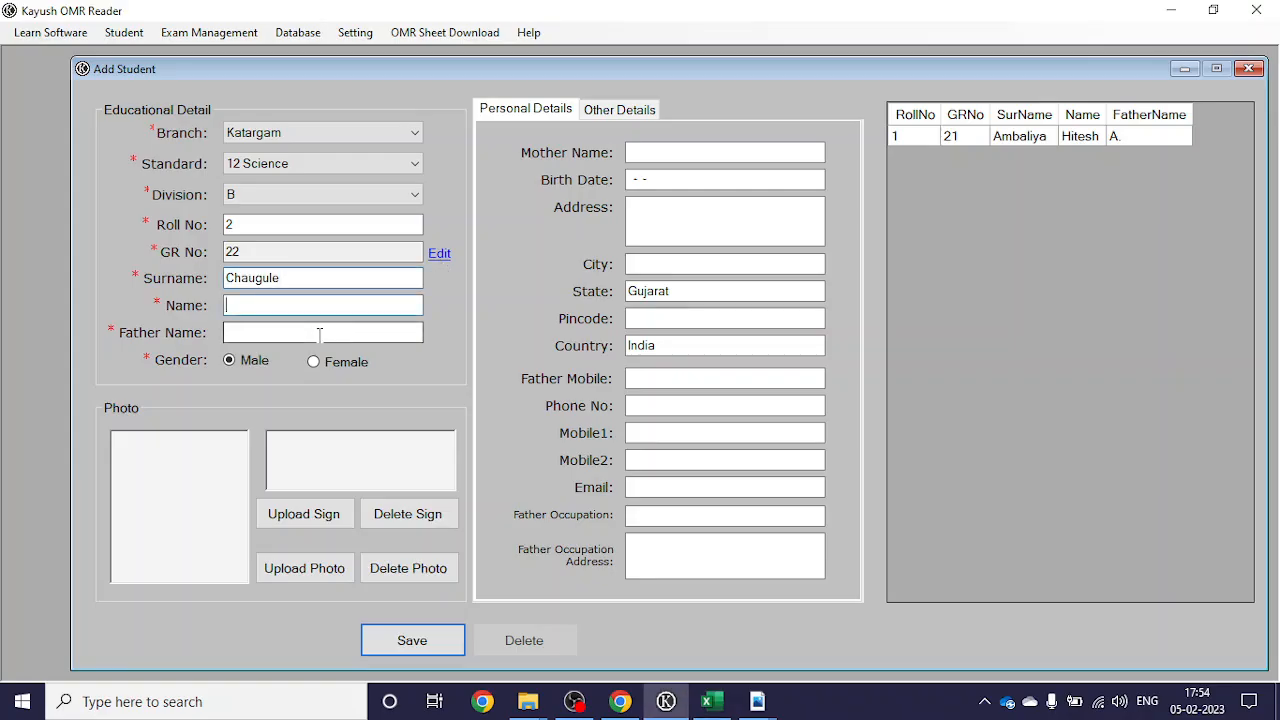
pyautogui.hotkey('ctrl', 'v')
# Step: Copy the second student's entry in the FatherName column of Class Excel.xlsx into the Father Name field
pyautogui.hotkey('alt', 'Tab')
pyautogui.click(517, 262)
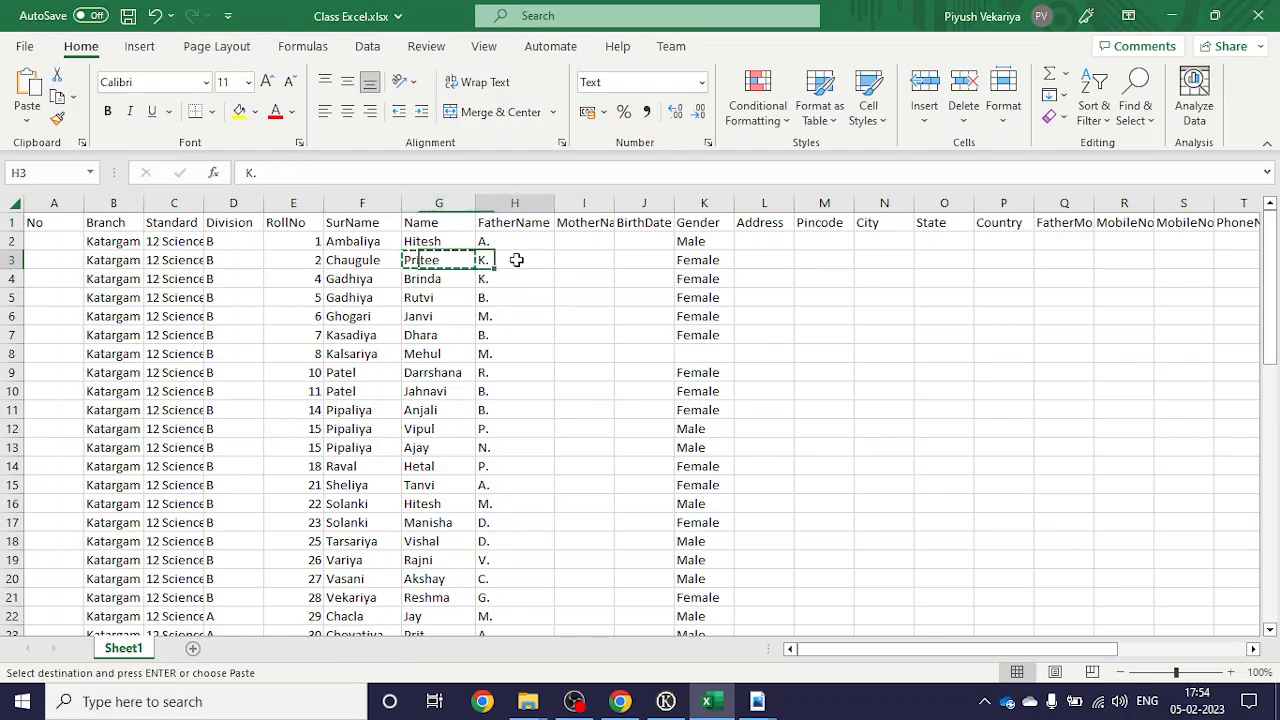
pyautogui.hotkey('ctrl', 'c')
pyautogui.hotkey('alt', 'Tab')
pyautogui.press('Tab')
pyautogui.hotkey('ctrl', 'v')
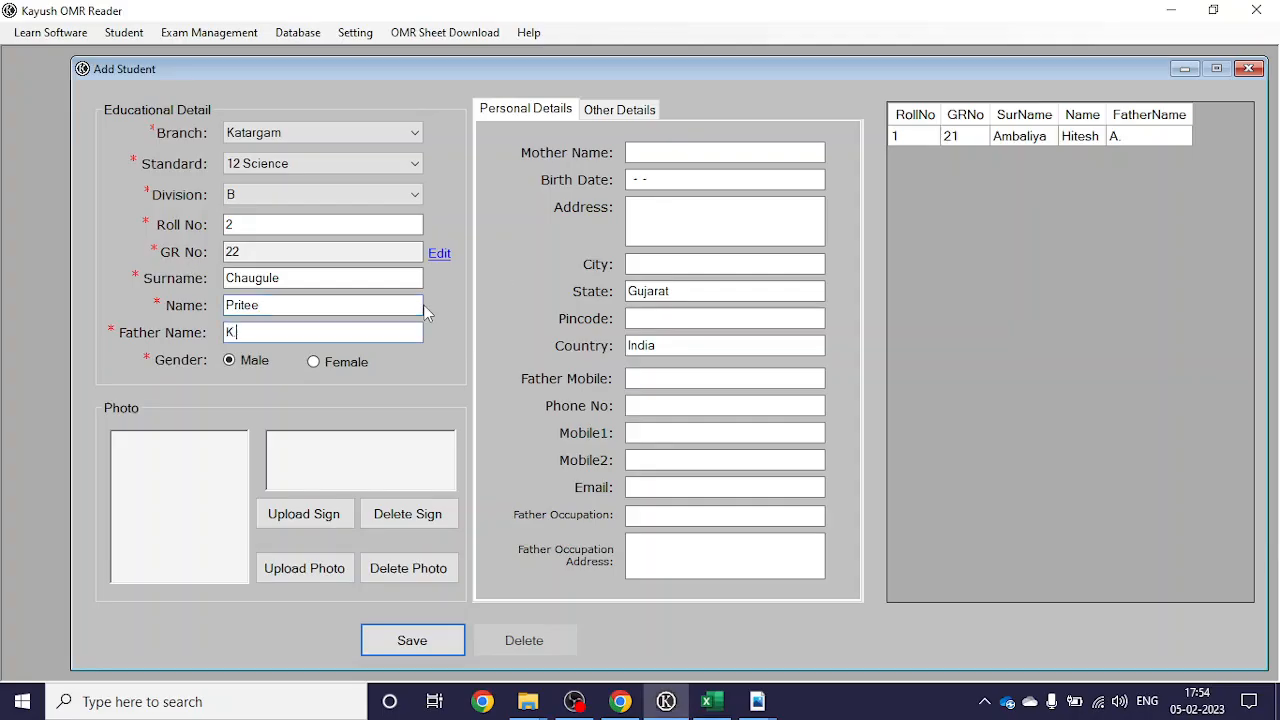
# Step: Set the second student's gender to Female and save the record
pyautogui.click(313, 362)
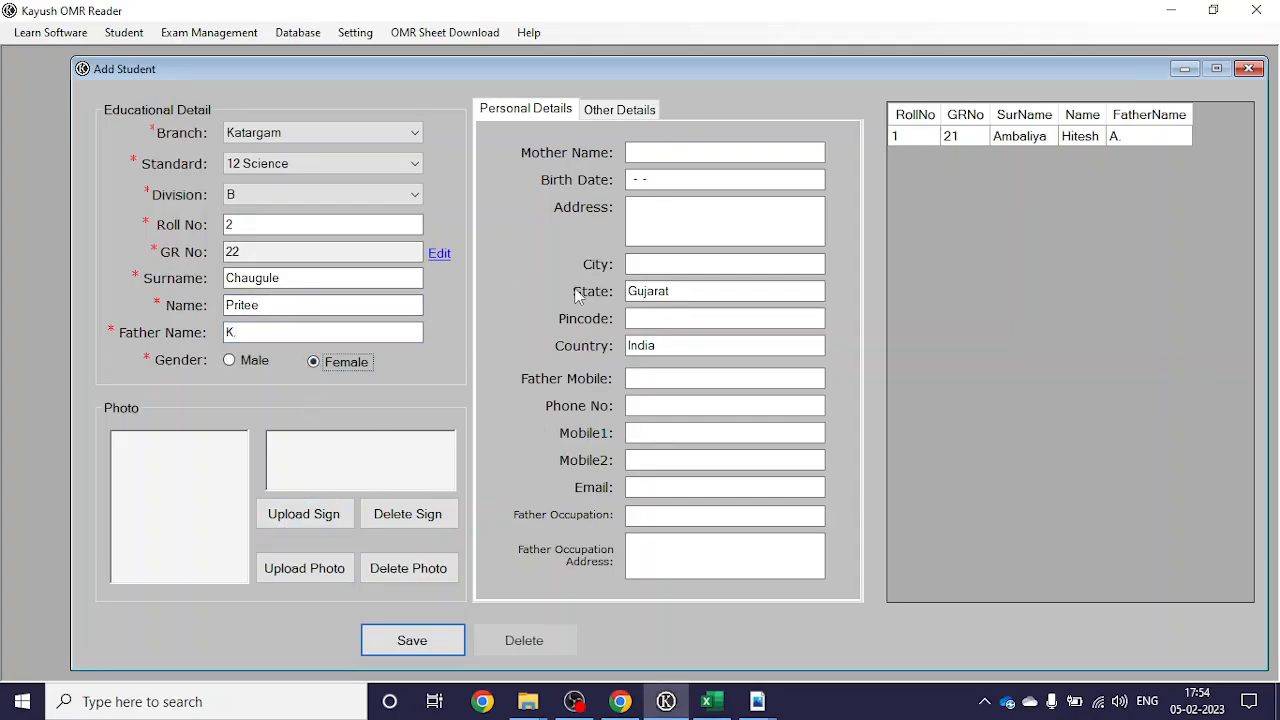
pyautogui.click(404, 643)
pyautogui.click(714, 444)
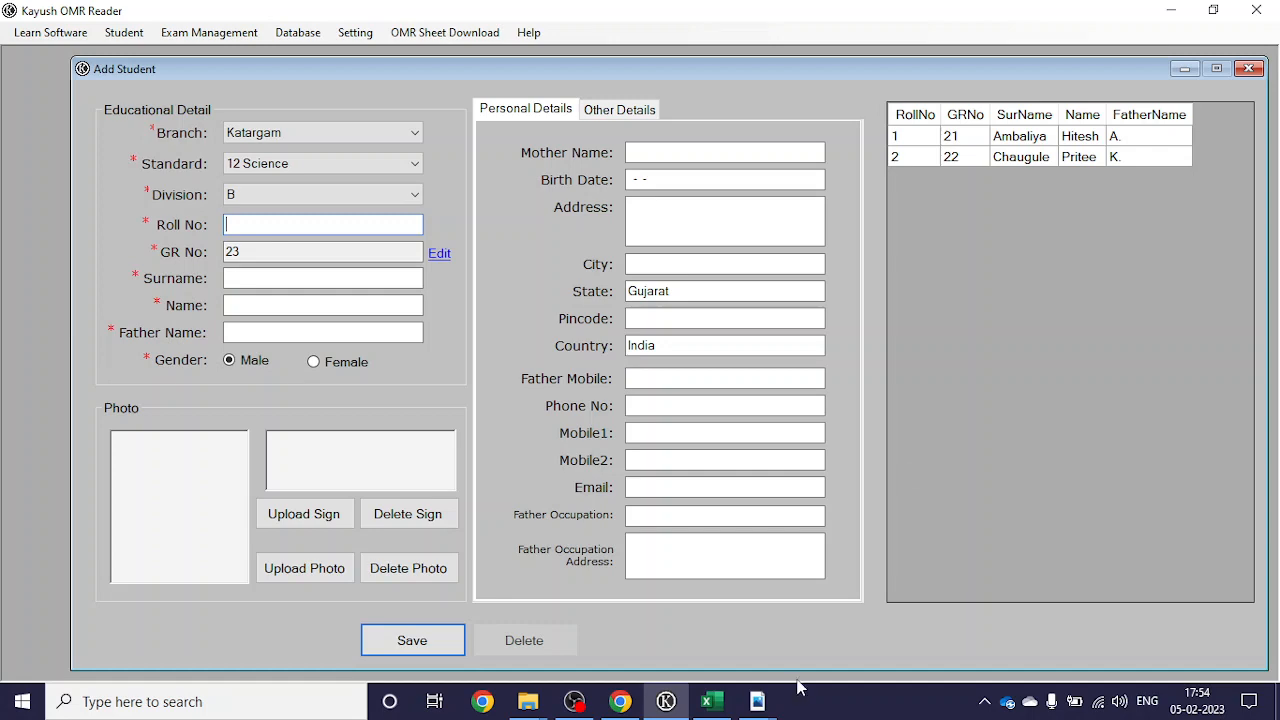
# Step: Switch to Class Excel.xlsx and look through the full list of students
pyautogui.click(711, 701)
pyautogui.scroll(-13, 451, 531)
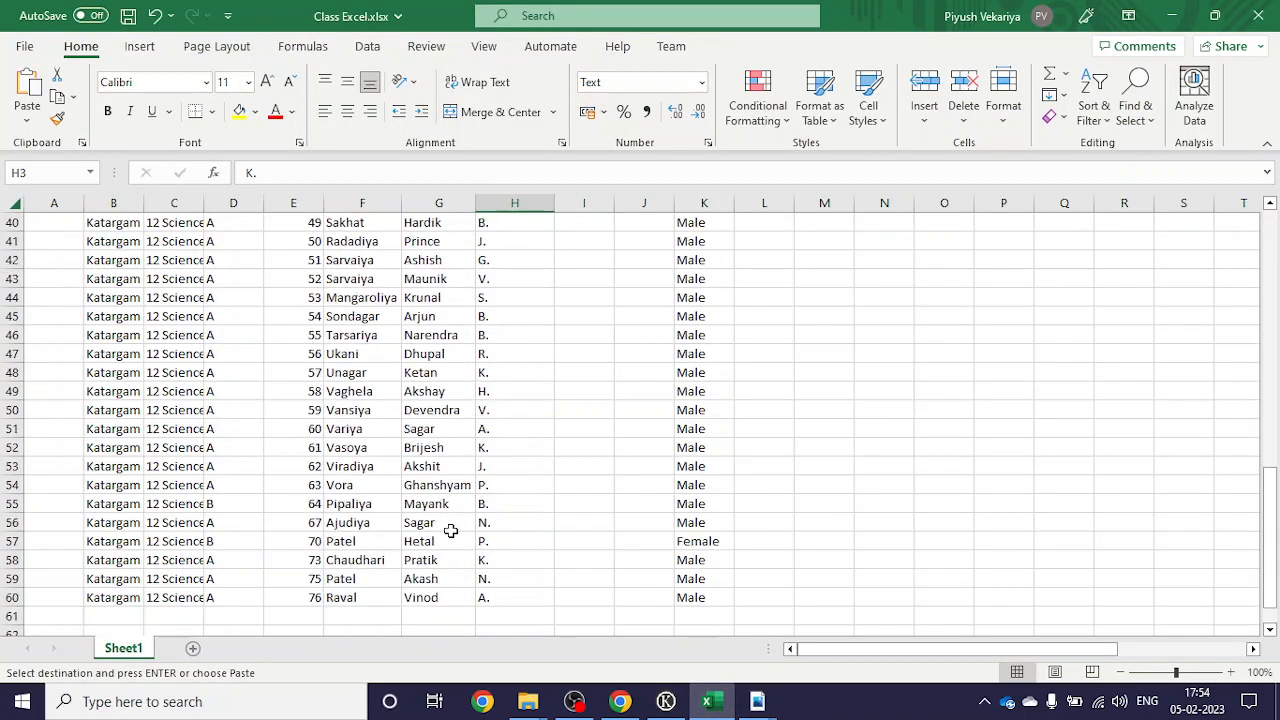
pyautogui.scroll(-5, 451, 531)
pyautogui.scroll(18, 451, 531)
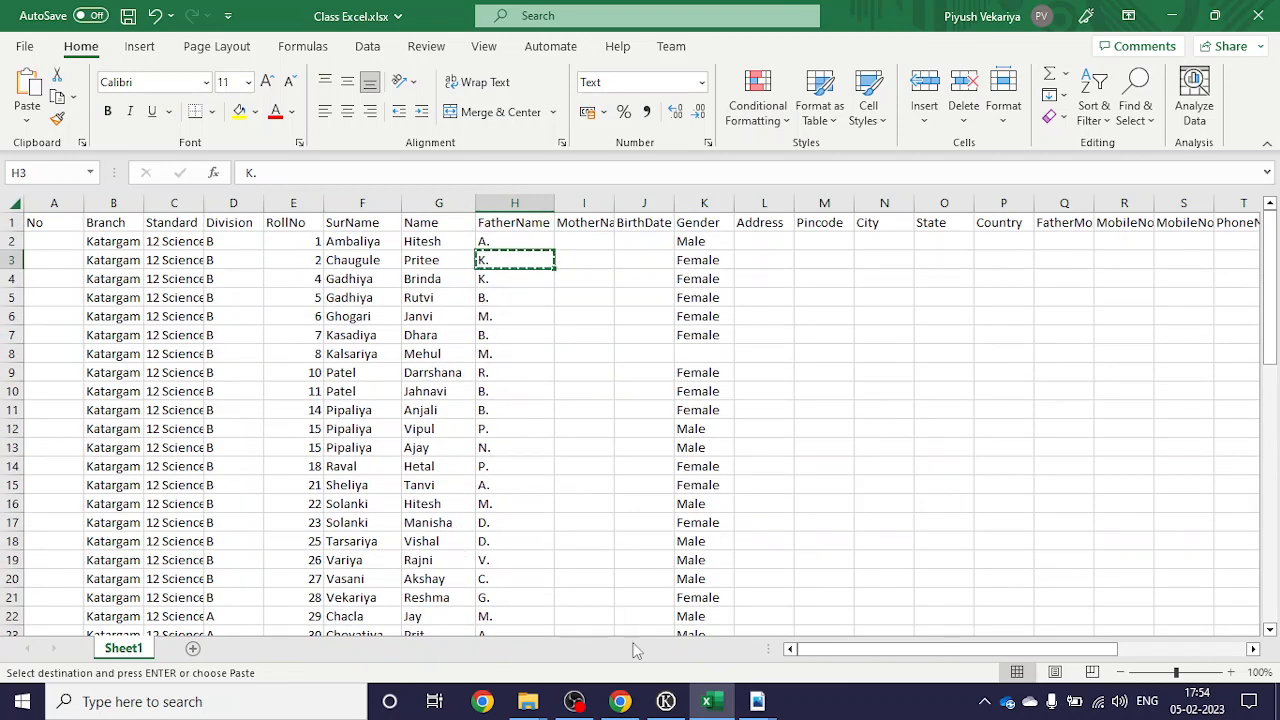
# Step: Return to Kayush OMR Reader, close the Add Student form and open Import Student
pyautogui.click(665, 701)
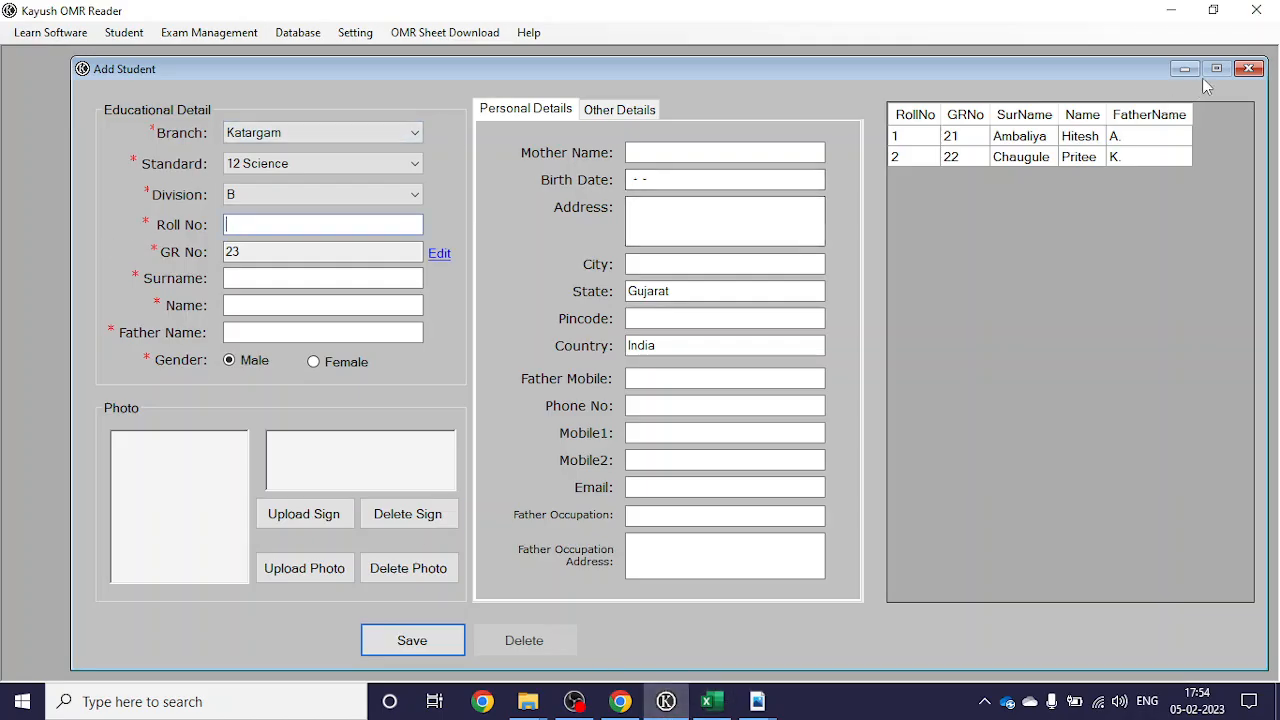
pyautogui.click(1247, 70)
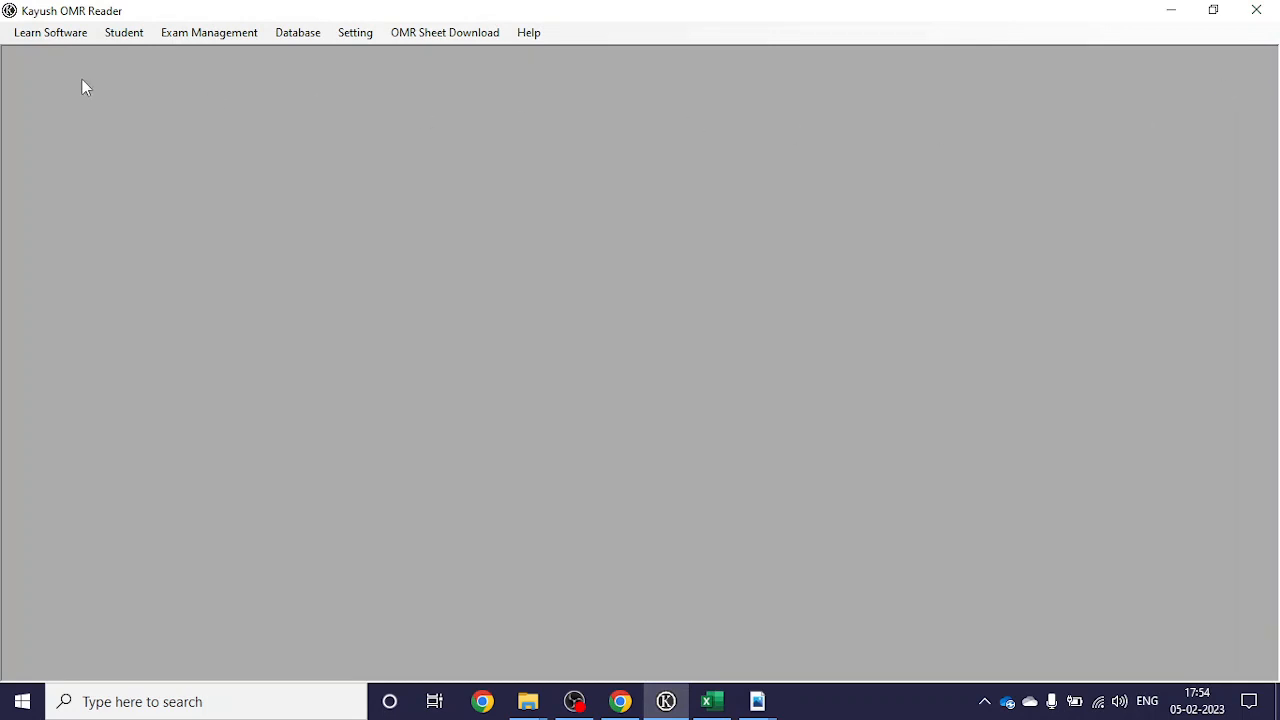
pyautogui.click(118, 36)
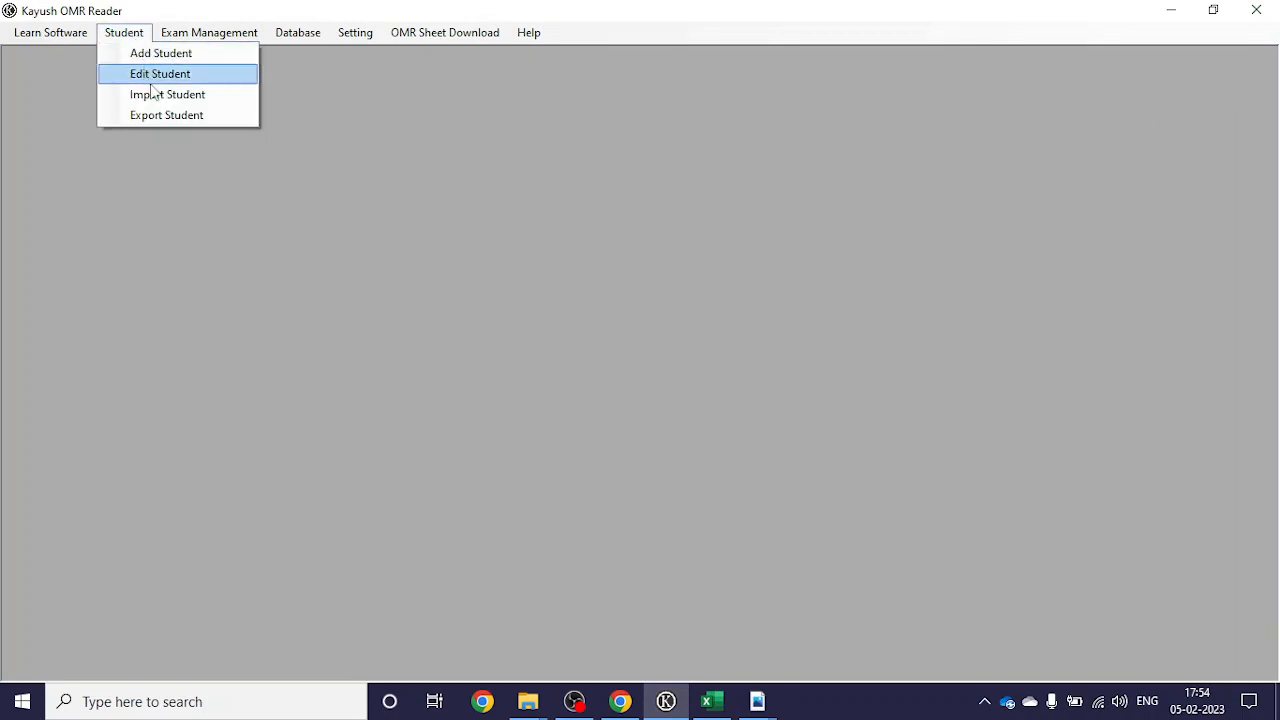
pyautogui.click(157, 95)
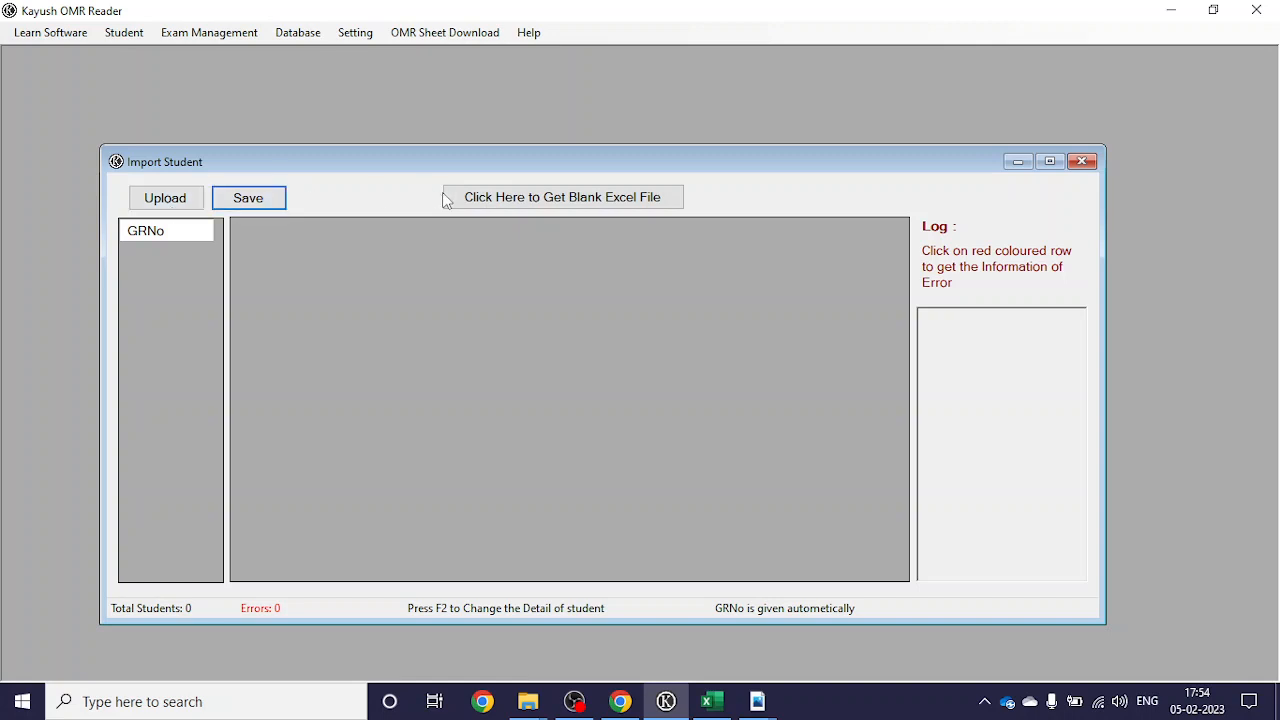
# Step: Save the blank Excel template for student import to the Desktop as Class Excel
pyautogui.click(570, 207)
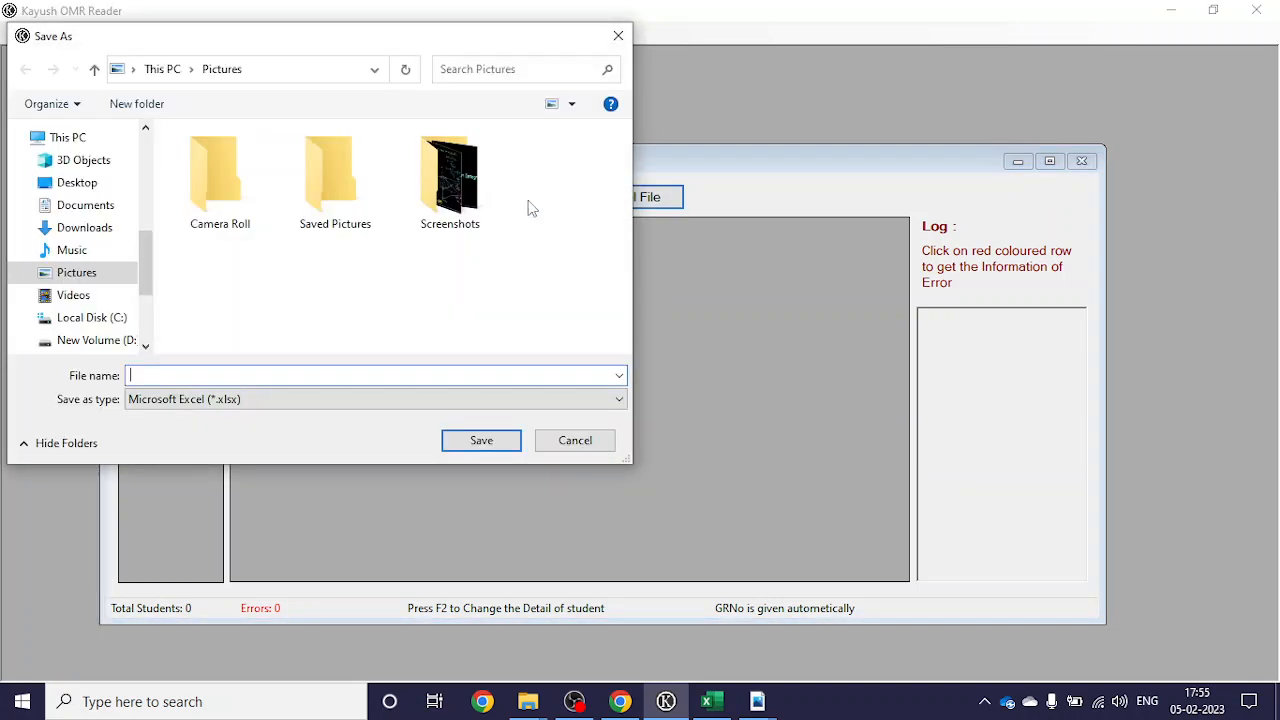
pyautogui.click(88, 206)
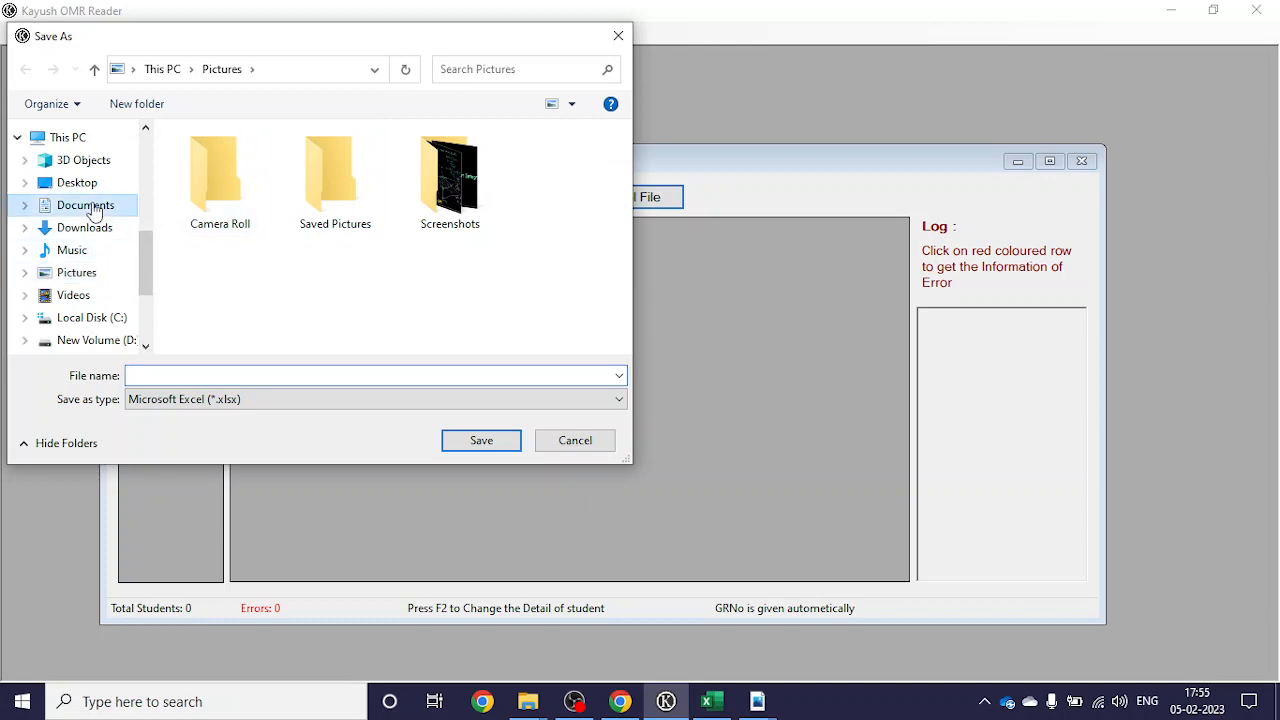
pyautogui.click(96, 184)
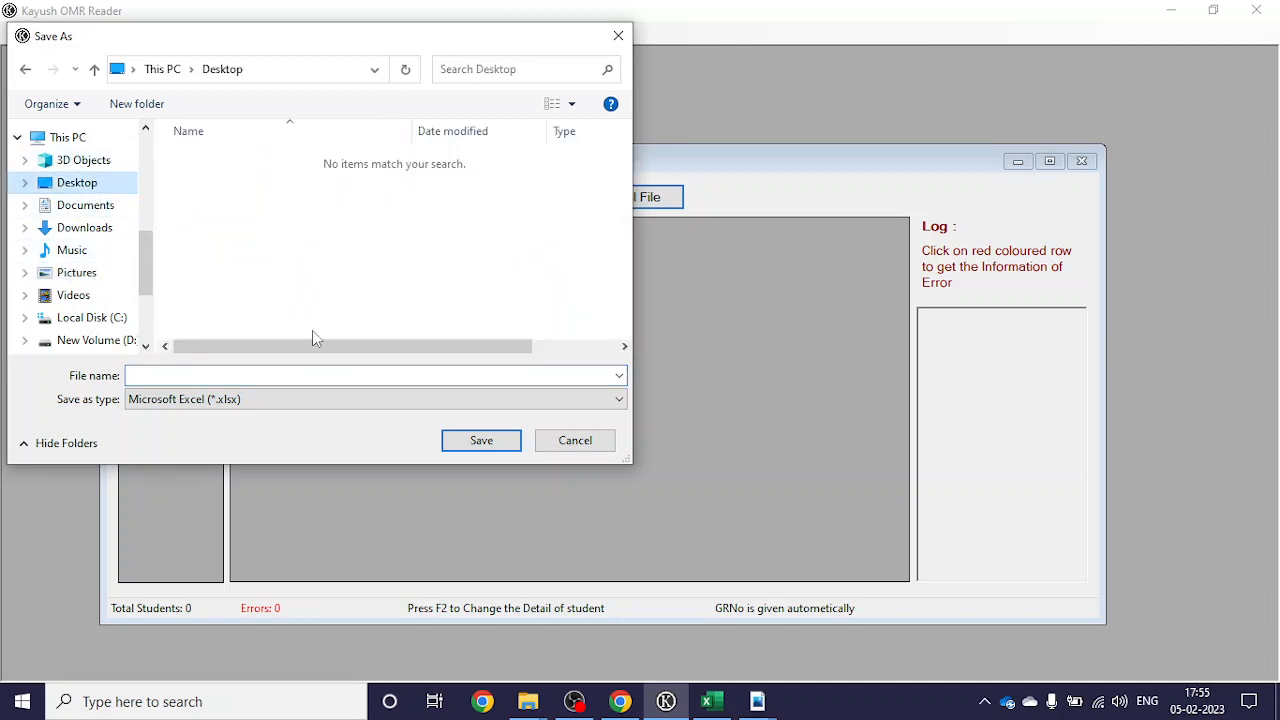
pyautogui.click(320, 376)
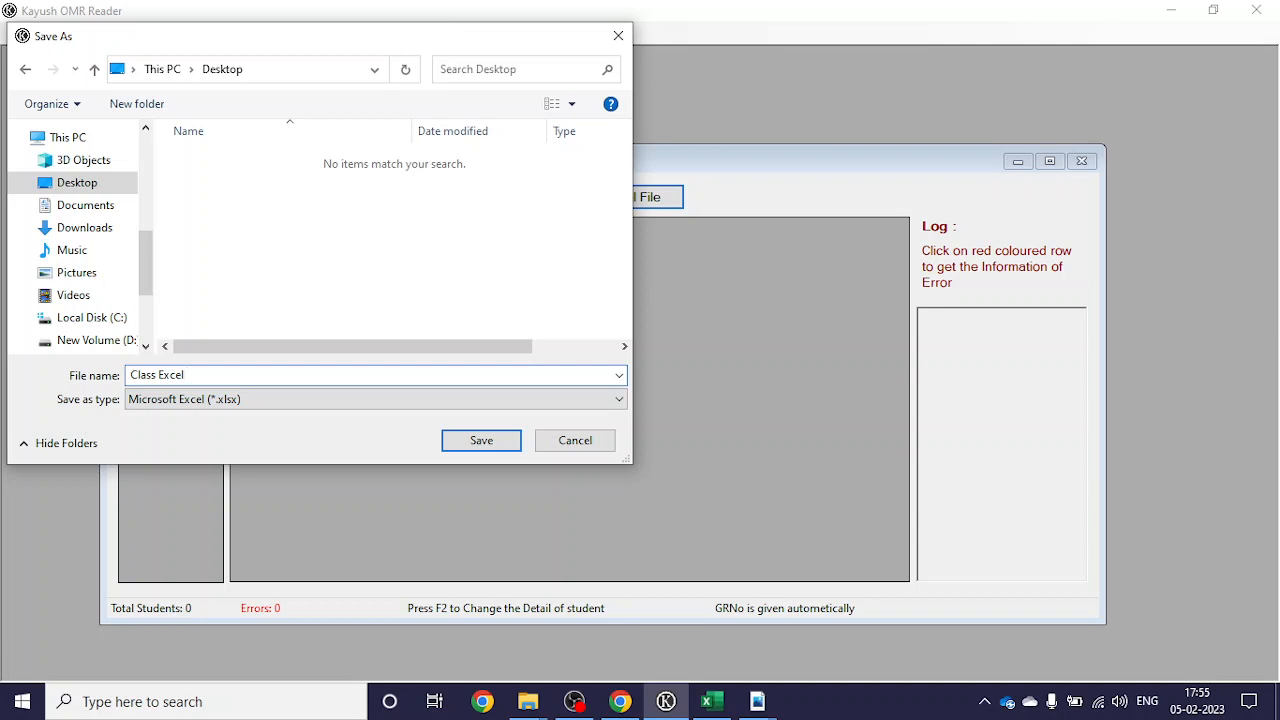
pyautogui.press('Return')
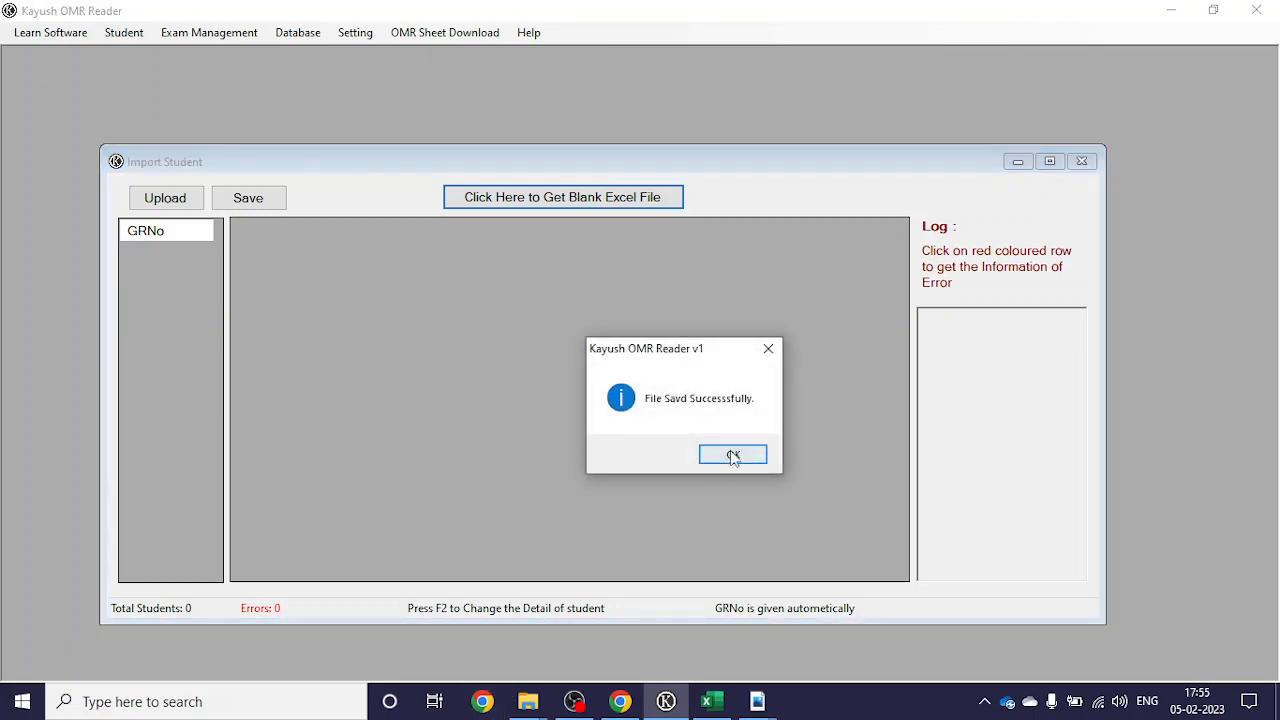
pyautogui.click(733, 455)
# Step: Minimize the open windows, dismiss the Acrobat error messages, and open Class Excel Blank.xlsx from the desktop
pyautogui.click(1173, 11)
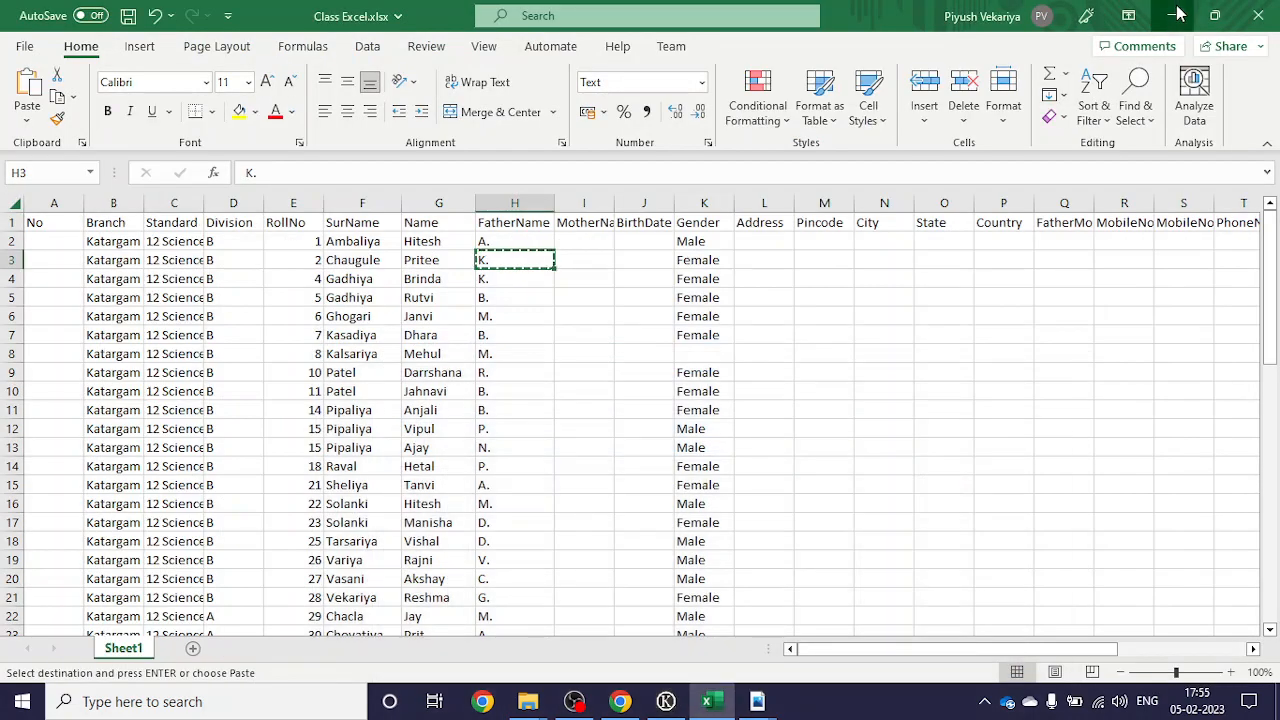
pyautogui.click(1177, 14)
pyautogui.click(1171, 11)
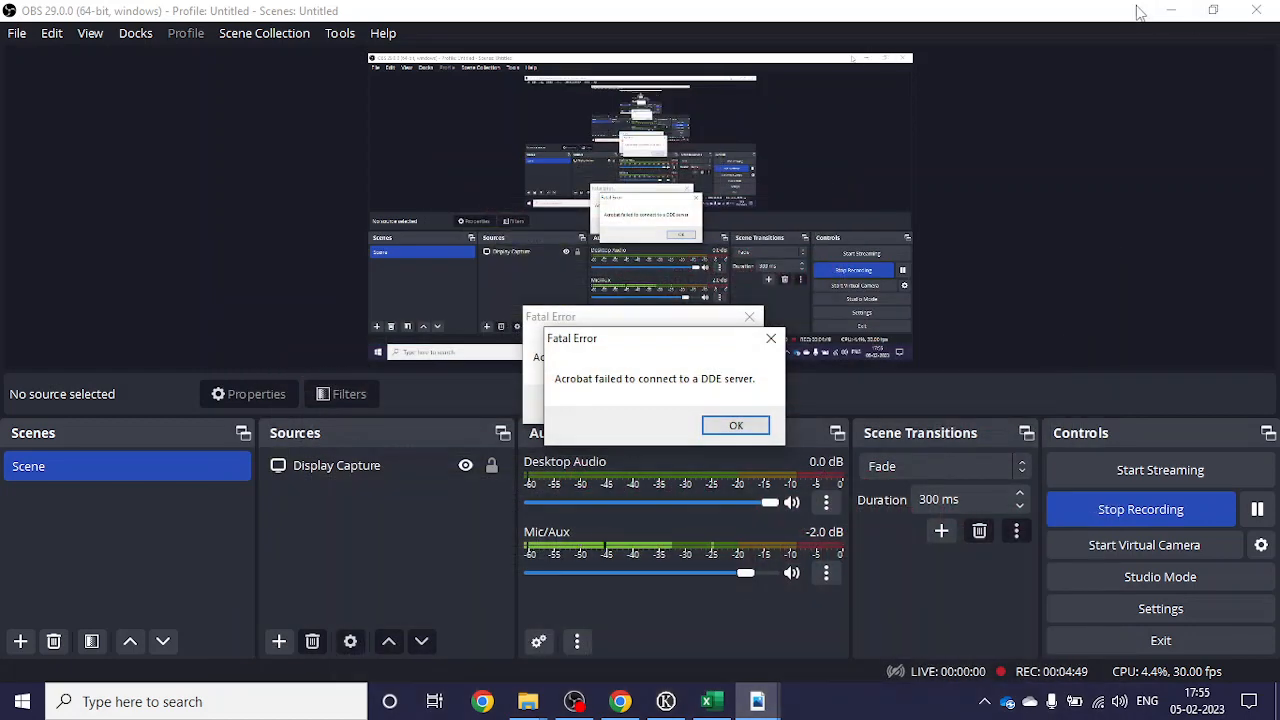
pyautogui.click(1171, 11)
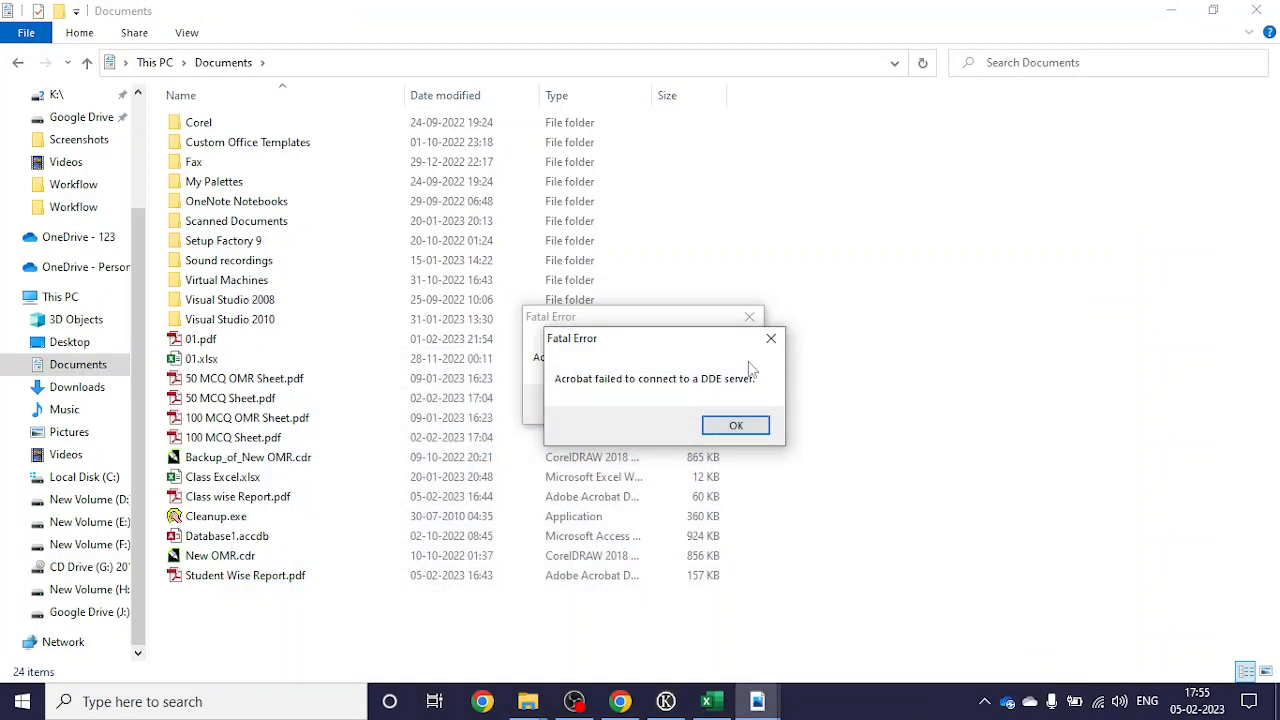
pyautogui.click(736, 425)
pyautogui.click(716, 408)
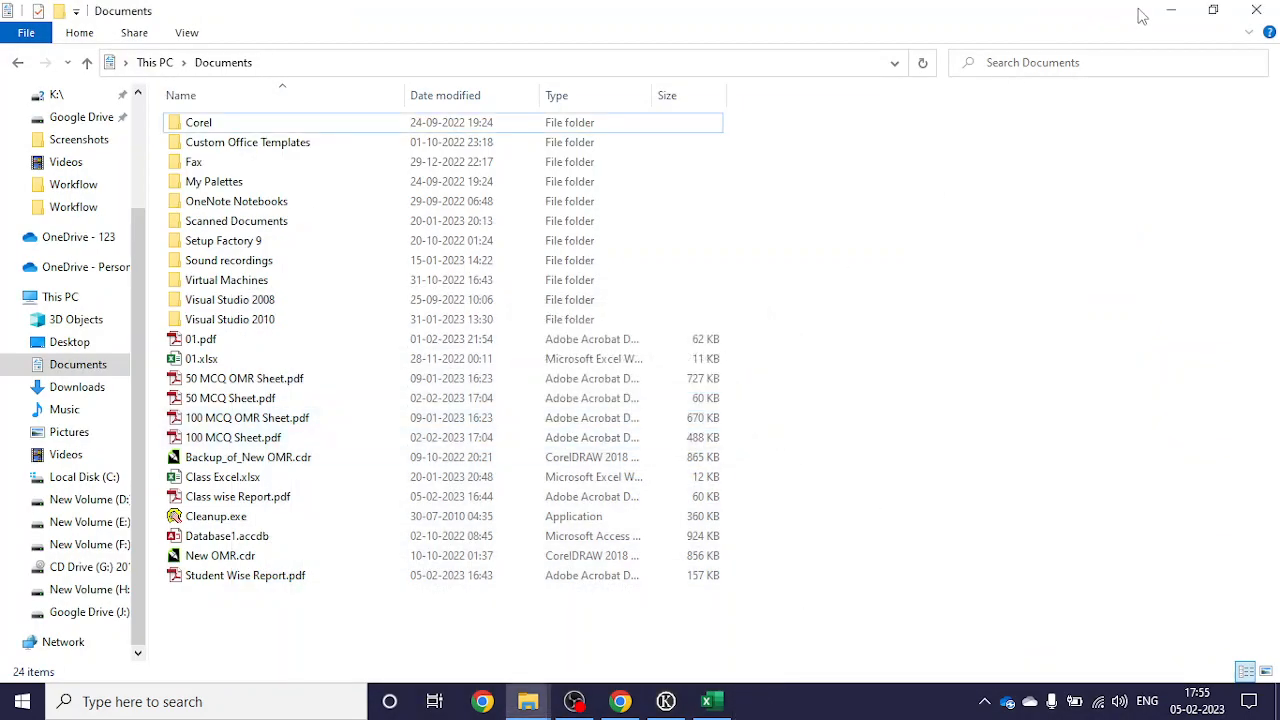
pyautogui.click(1171, 10)
pyautogui.click(1054, 20)
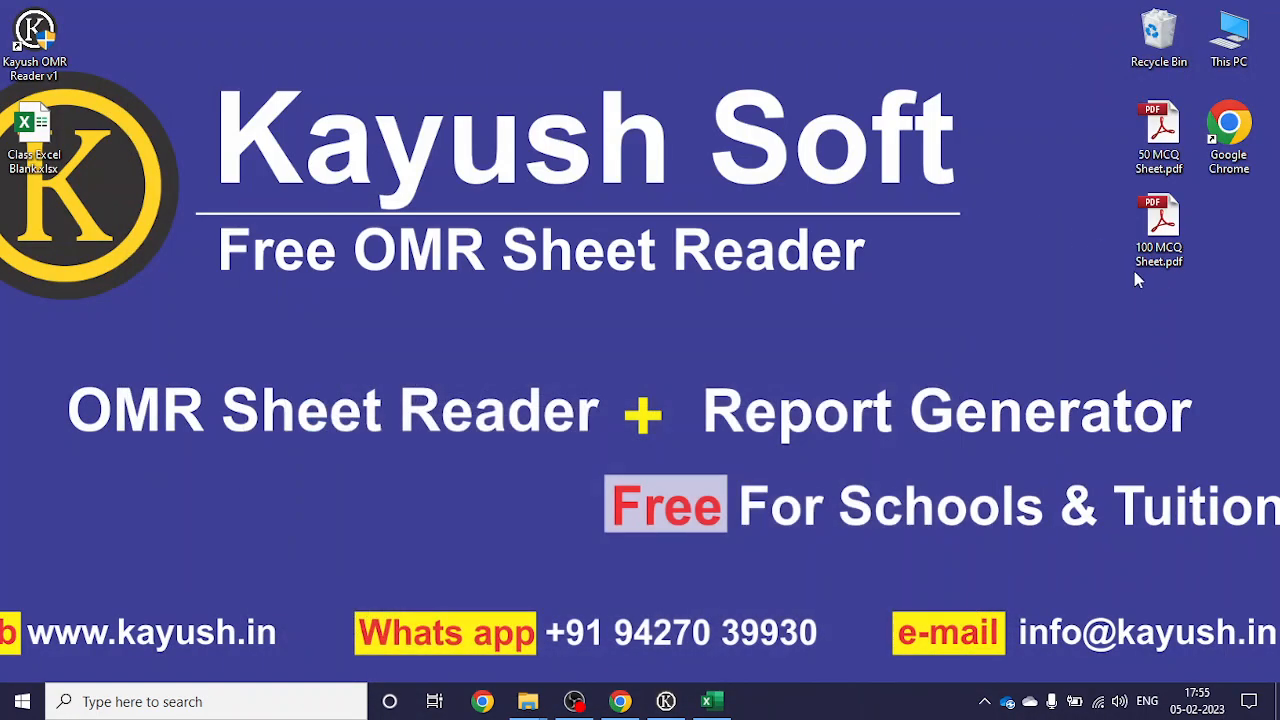
pyautogui.moveTo(33, 148); pyautogui.dragTo(995, 218)
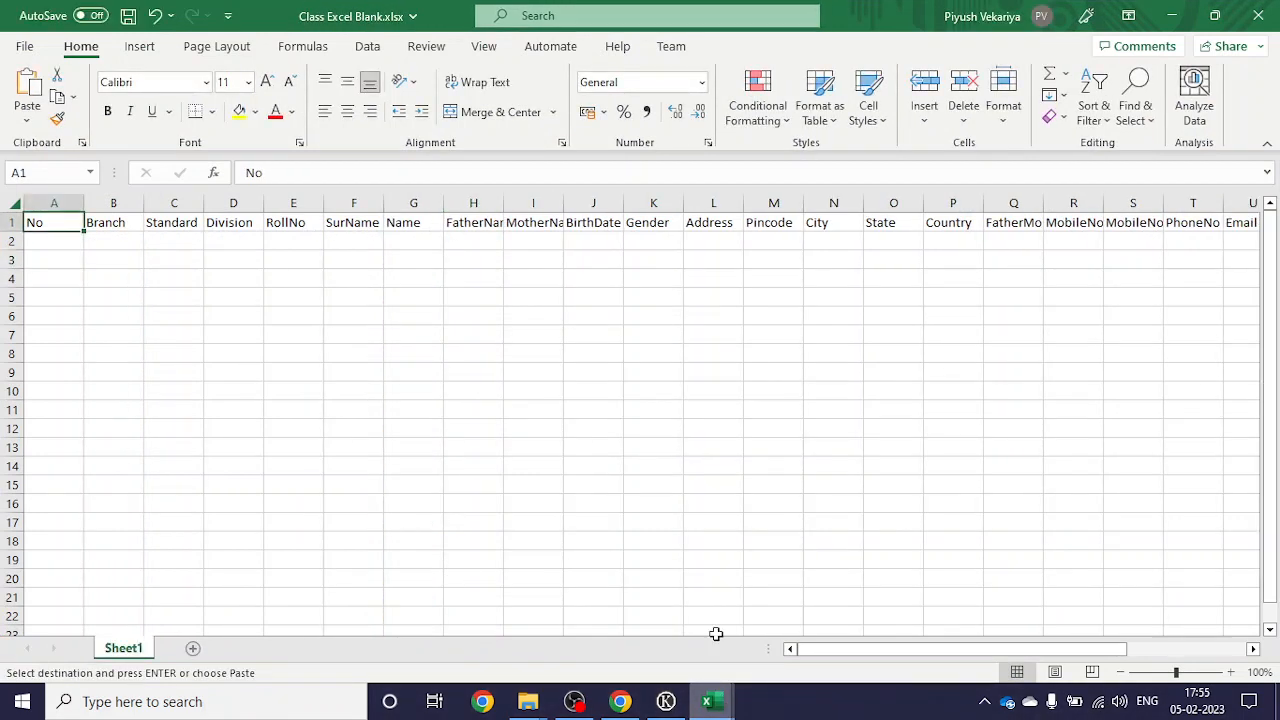
# Step: Go through the column headings in row 1 of the blank template, from No to MobileNo1 and back
pyautogui.press('Right')
pyautogui.press('Right')
pyautogui.press('Right')
pyautogui.press('Right')
pyautogui.press('Right')
pyautogui.press('Right')
pyautogui.press('Right')
pyautogui.press('Right')
pyautogui.press('Right')
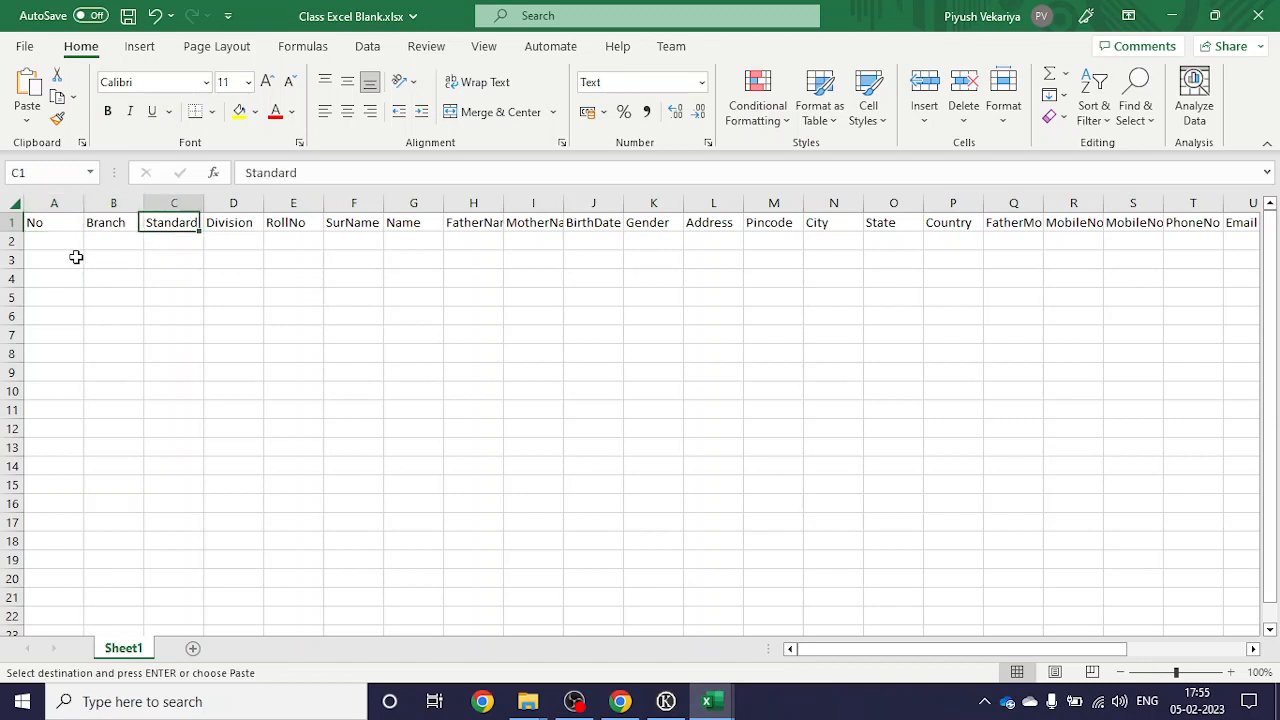
pyautogui.press('Right')
pyautogui.press('Right')
pyautogui.press('Right')
pyautogui.press('Right')
pyautogui.press('Right')
pyautogui.press('Right')
pyautogui.press('Right')
pyautogui.press('Right')
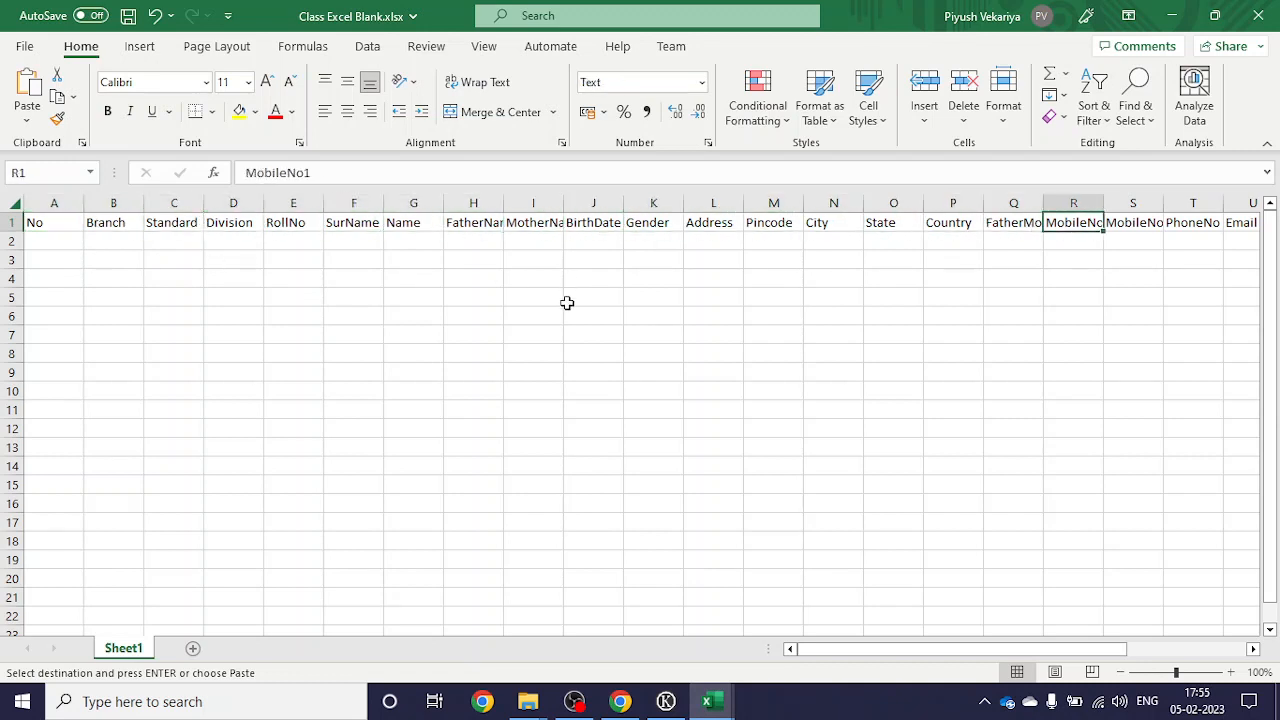
pyautogui.press('Left')
pyautogui.press('Left')
pyautogui.press('Left')
pyautogui.press('Left')
pyautogui.press('Left')
pyautogui.press('Left')
pyautogui.press('Left')
pyautogui.press('Left')
pyautogui.press('Left')
pyautogui.press('Left')
pyautogui.press('Left')
pyautogui.press('Left')
pyautogui.press('Left')
pyautogui.press('Left')
pyautogui.press('Left')
pyautogui.press('Left')
pyautogui.press('Left')
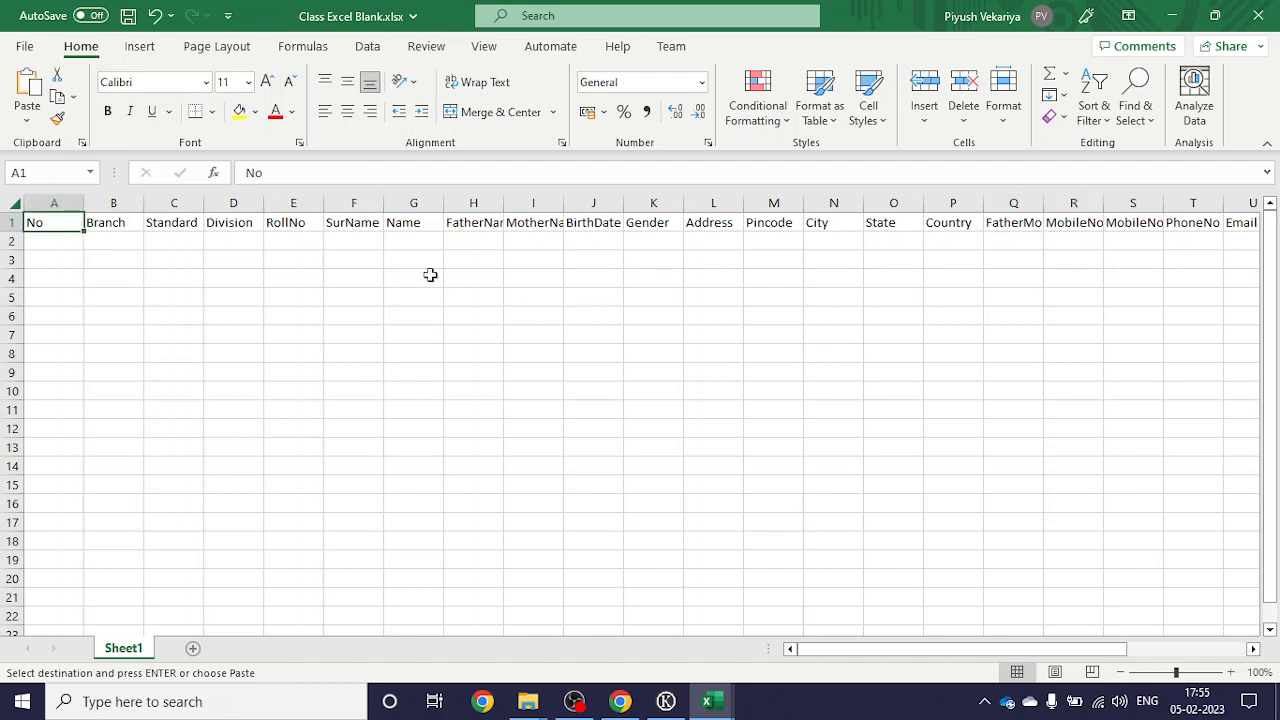
pyautogui.press('Right')
# Step: Switch via Class Excel.xlsx to Kayush OMR Reader, check the fields of the Add Student form and close it again
pyautogui.moveTo(710, 701)
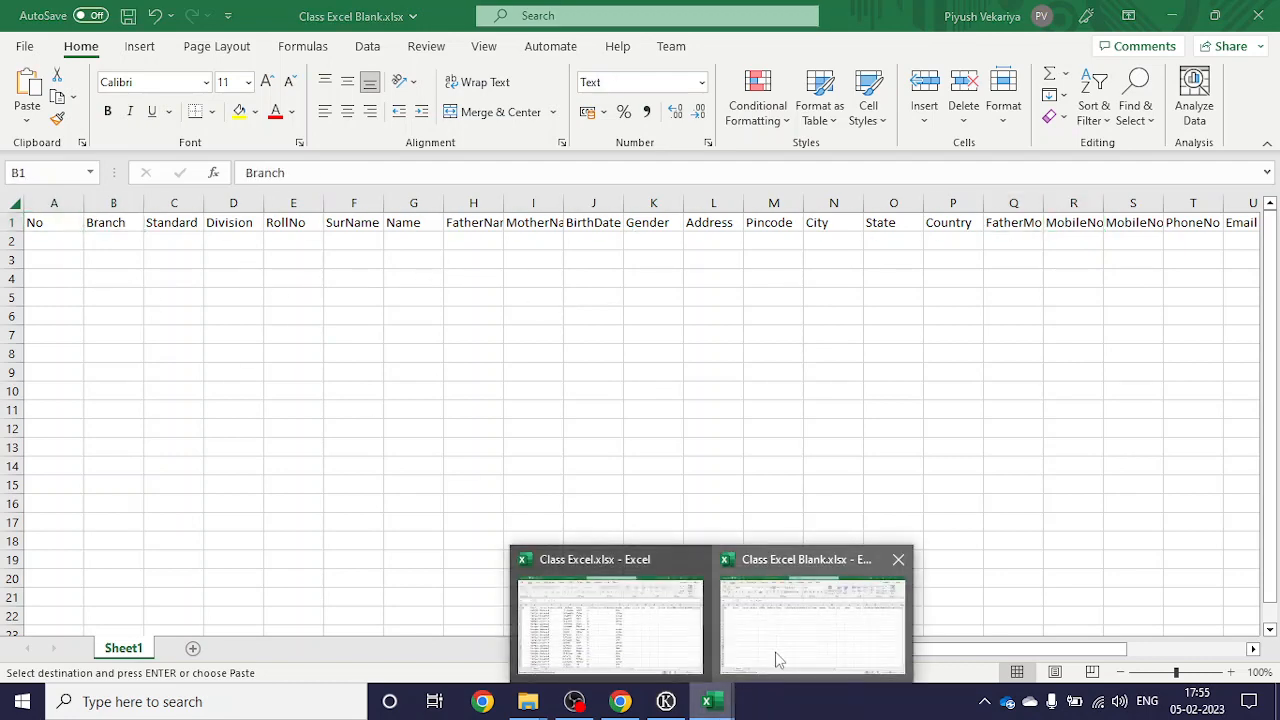
pyautogui.click(610, 628)
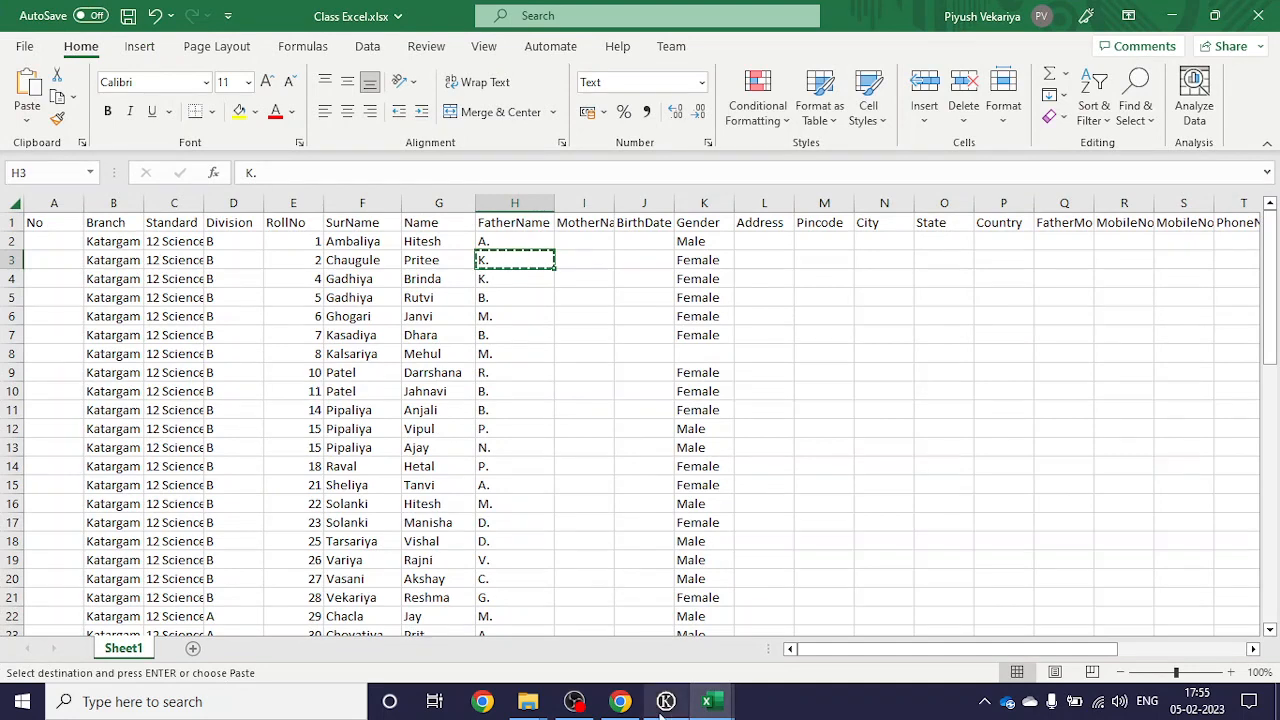
pyautogui.click(665, 701)
pyautogui.click(111, 34)
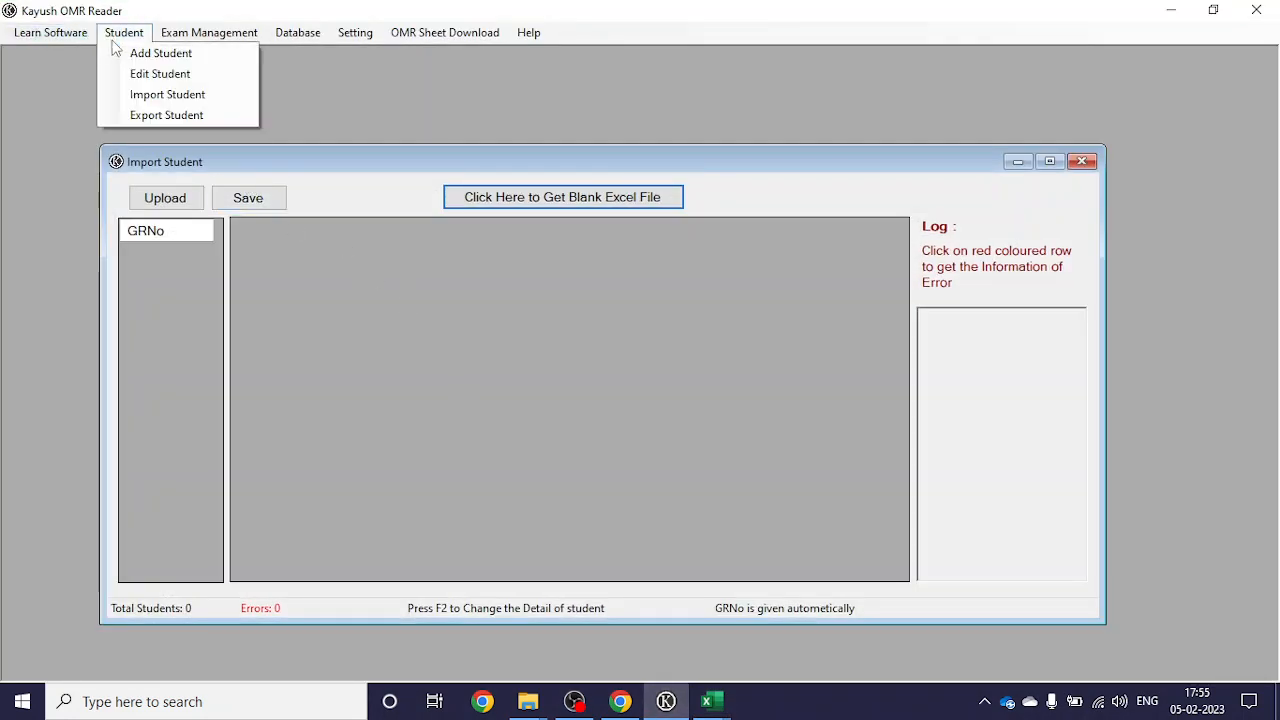
pyautogui.click(123, 61)
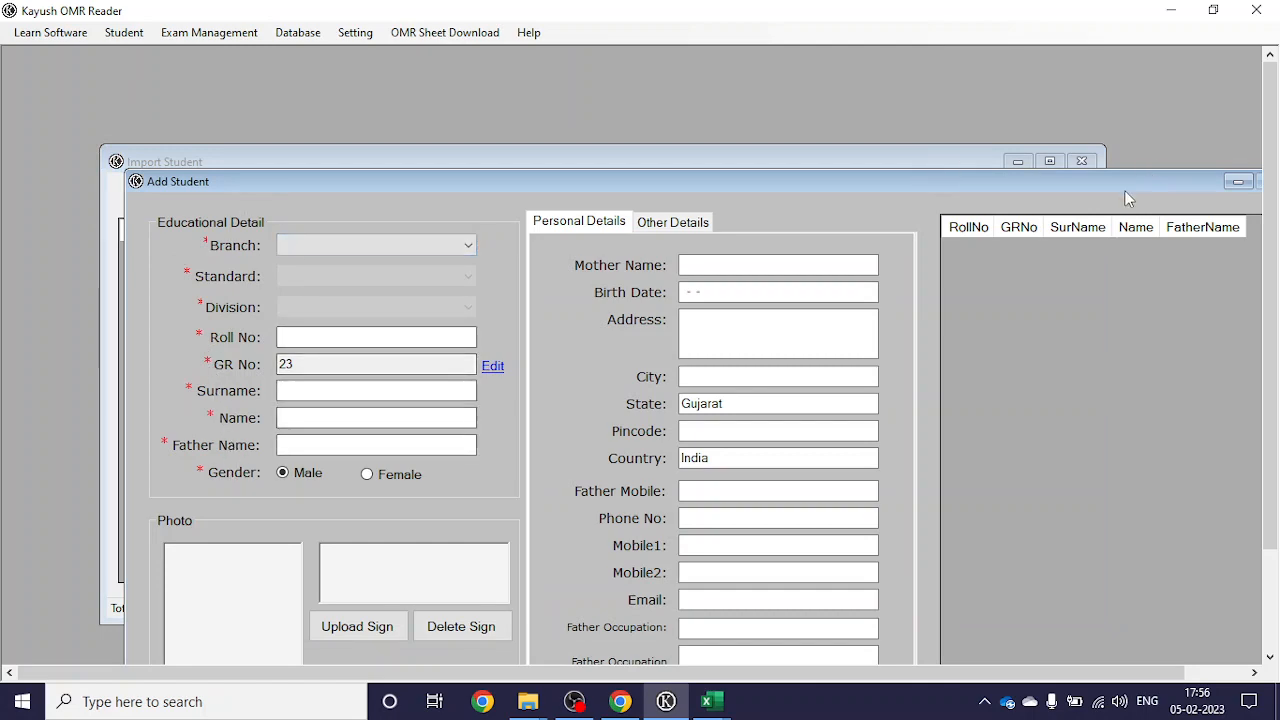
pyautogui.moveTo(1112, 188); pyautogui.dragTo(894, 148)
pyautogui.click(1081, 143)
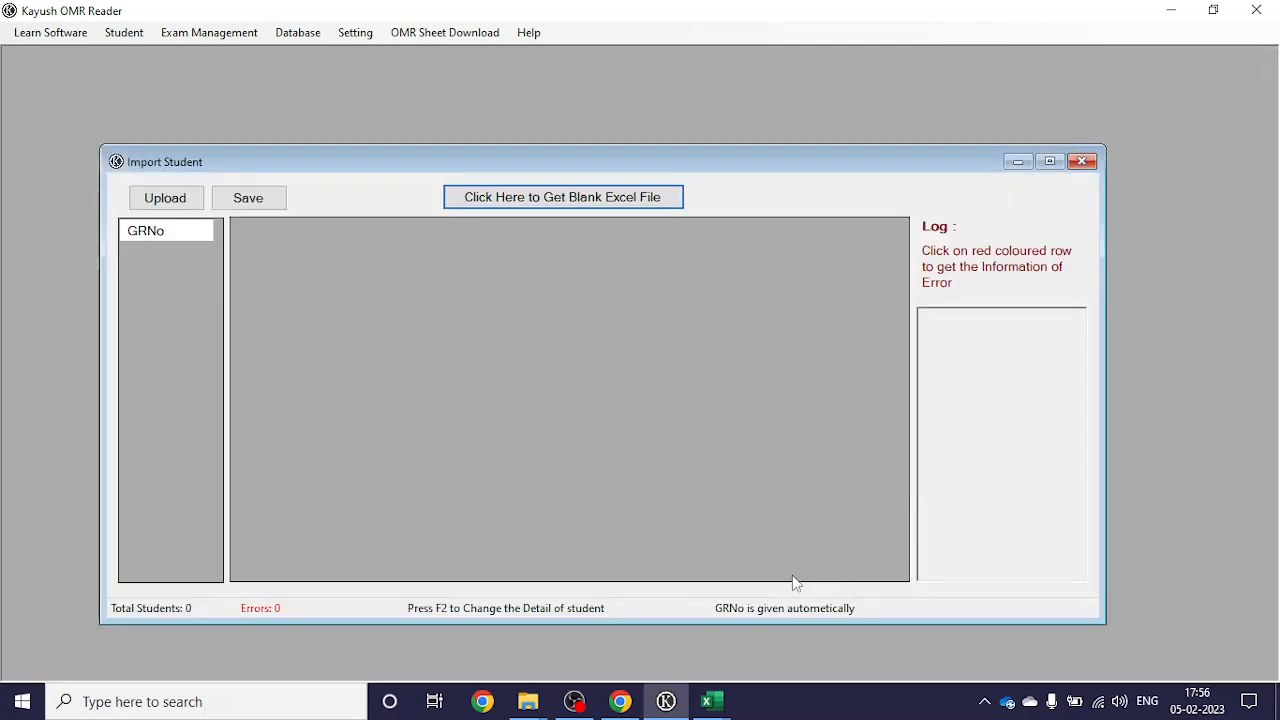
# Step: Switch to Excel and compare the columns of Class Excel Blank.xlsx with the student list in Class Excel.xlsx
pyautogui.moveTo(711, 700)
pyautogui.click(803, 640)
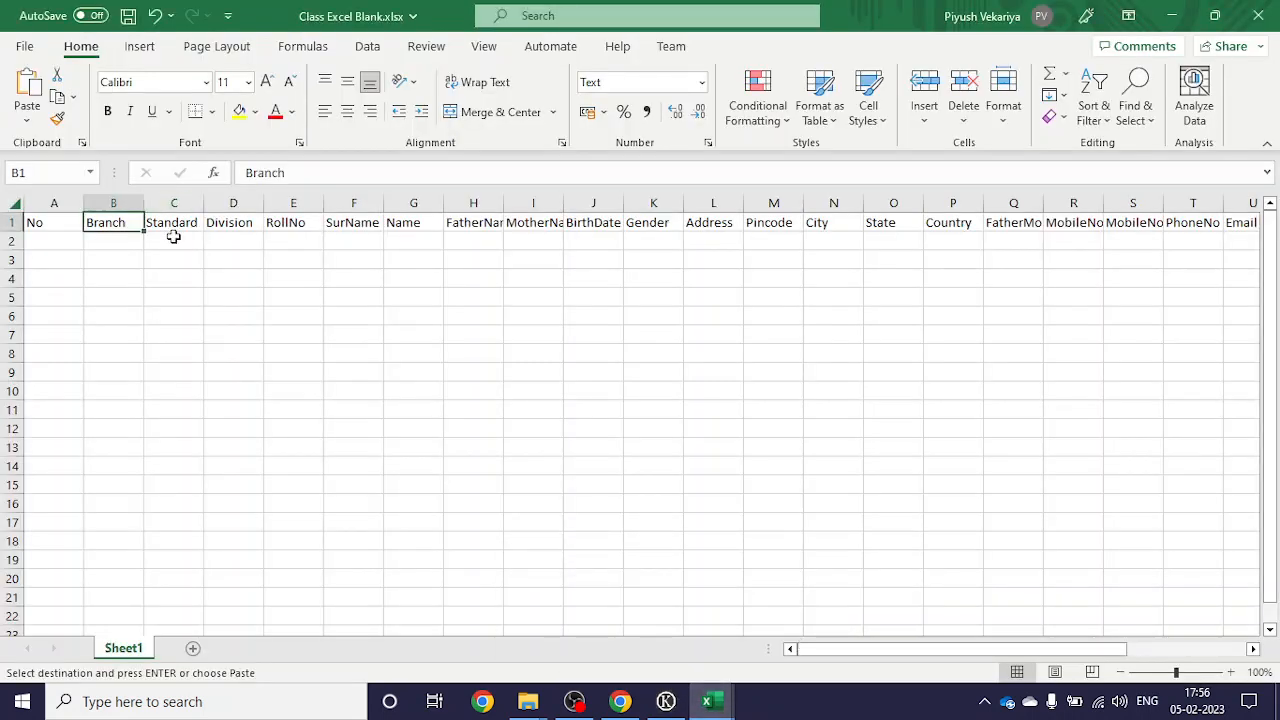
pyautogui.click(528, 578)
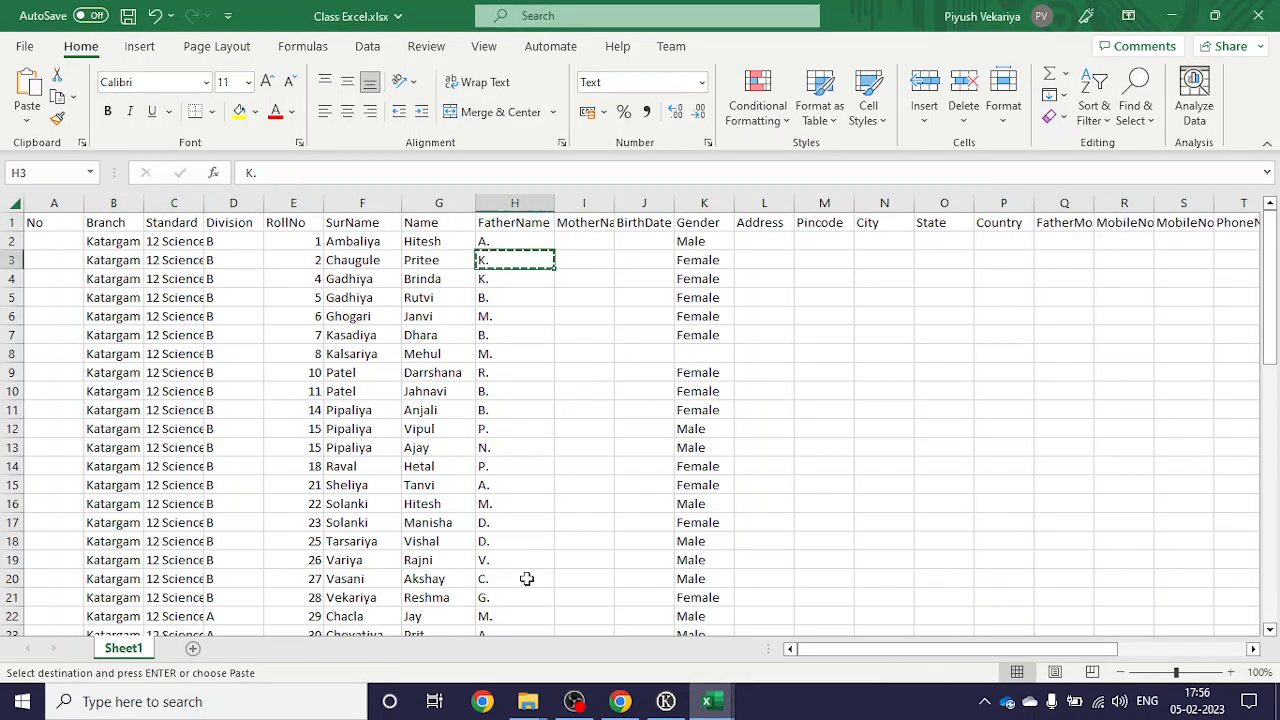
pyautogui.scroll(-18, 260, 309)
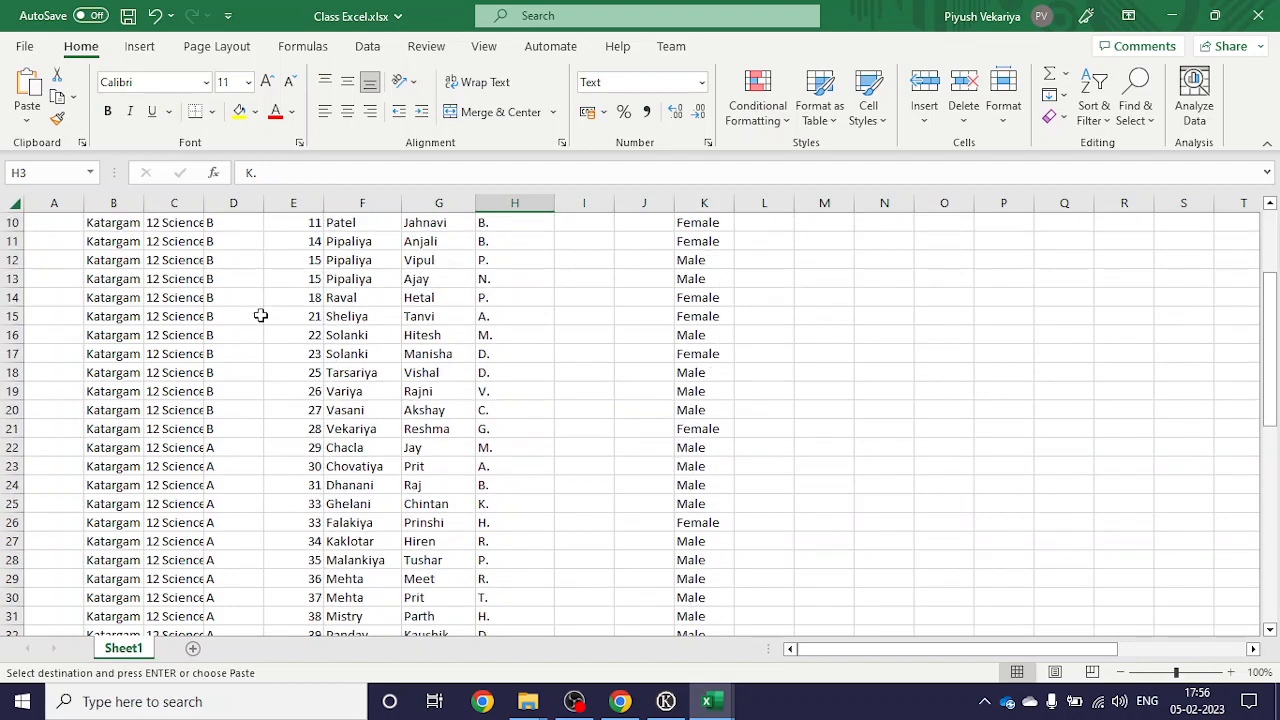
pyautogui.scroll(7, 260, 315)
pyautogui.scroll(11, 260, 315)
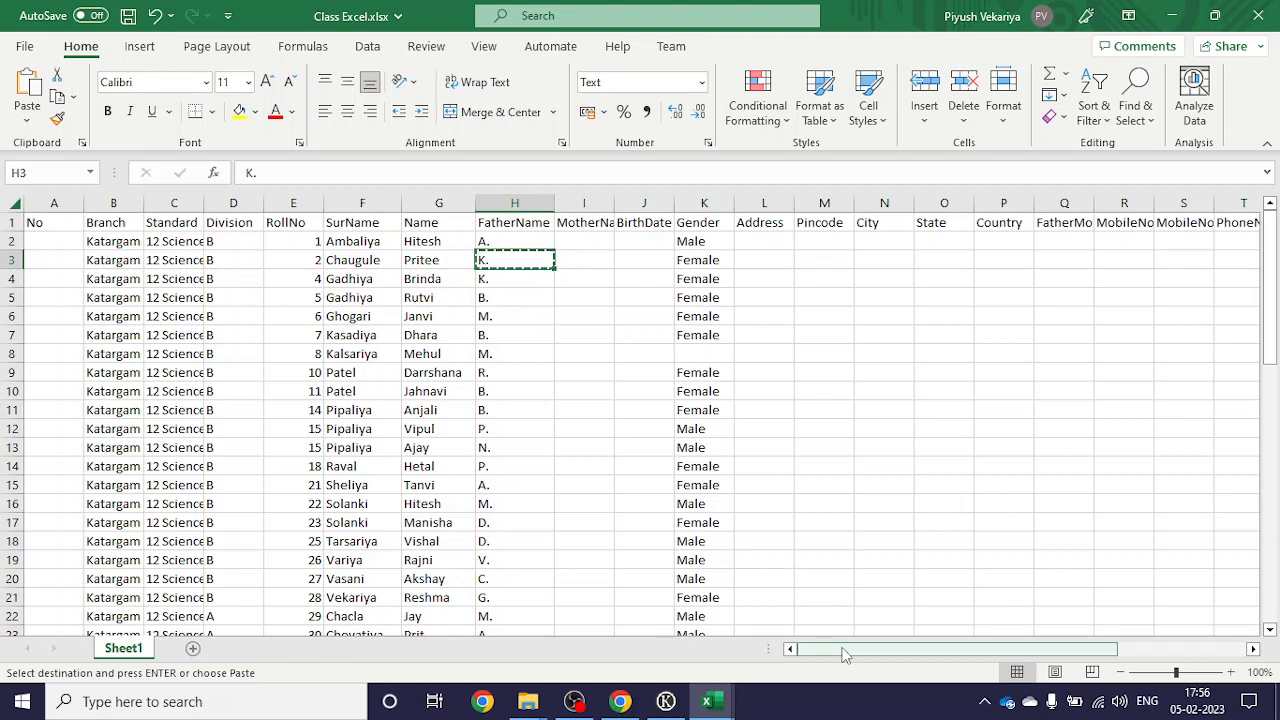
pyautogui.moveTo(846, 650); pyautogui.dragTo(497, 596)
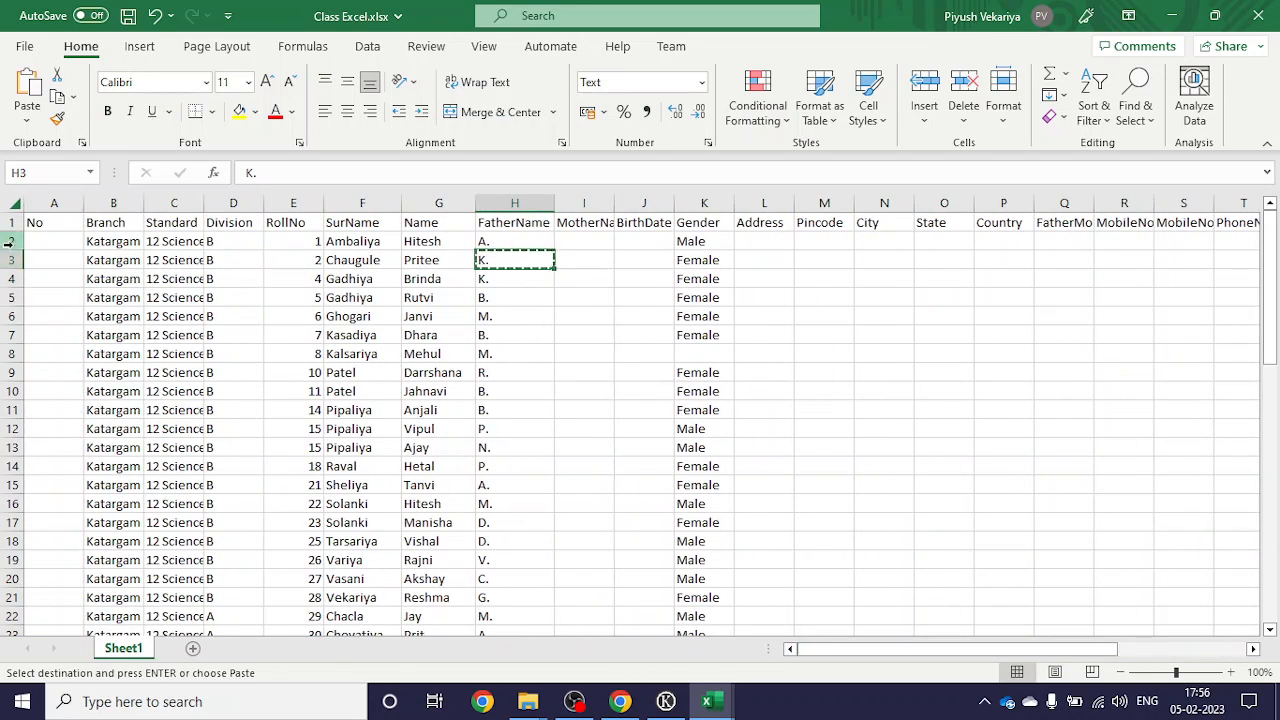
# Step: Copy student rows 4 to 60 in Class Excel.xlsx, leaving out the first two students in rows 2 and 3
pyautogui.moveTo(12, 241); pyautogui.dragTo(13, 254)
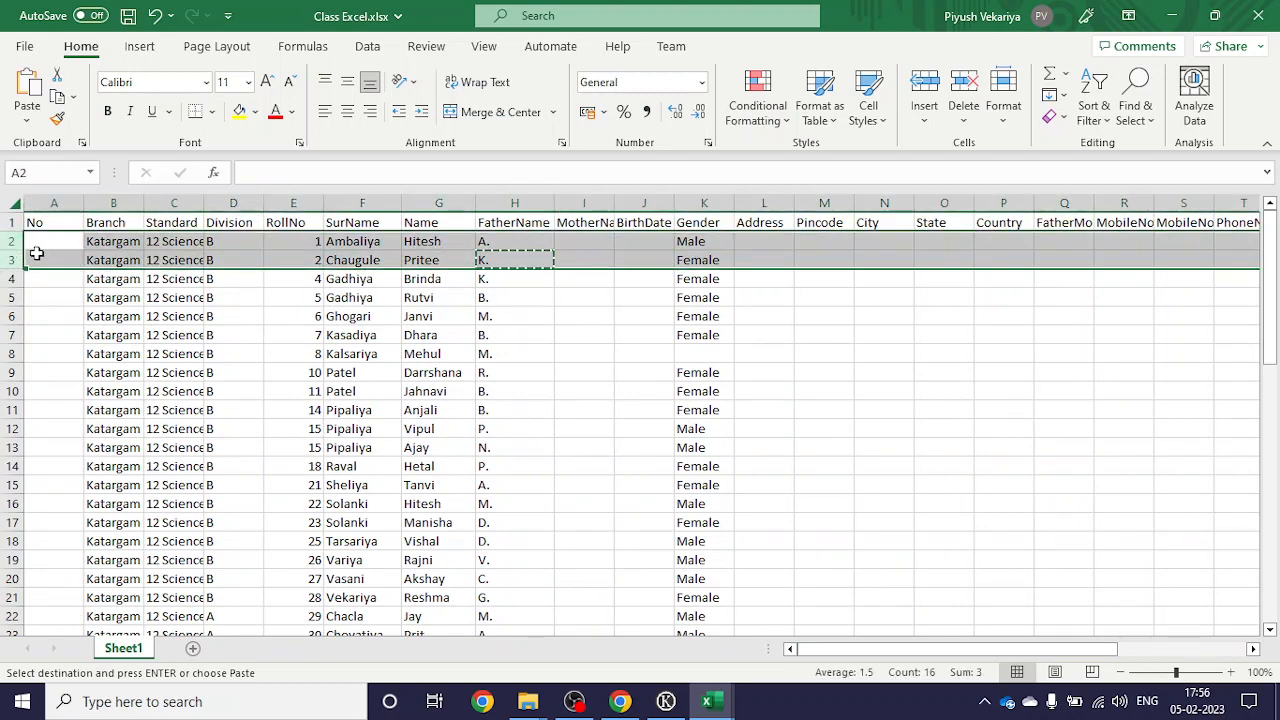
pyautogui.click(8, 279)
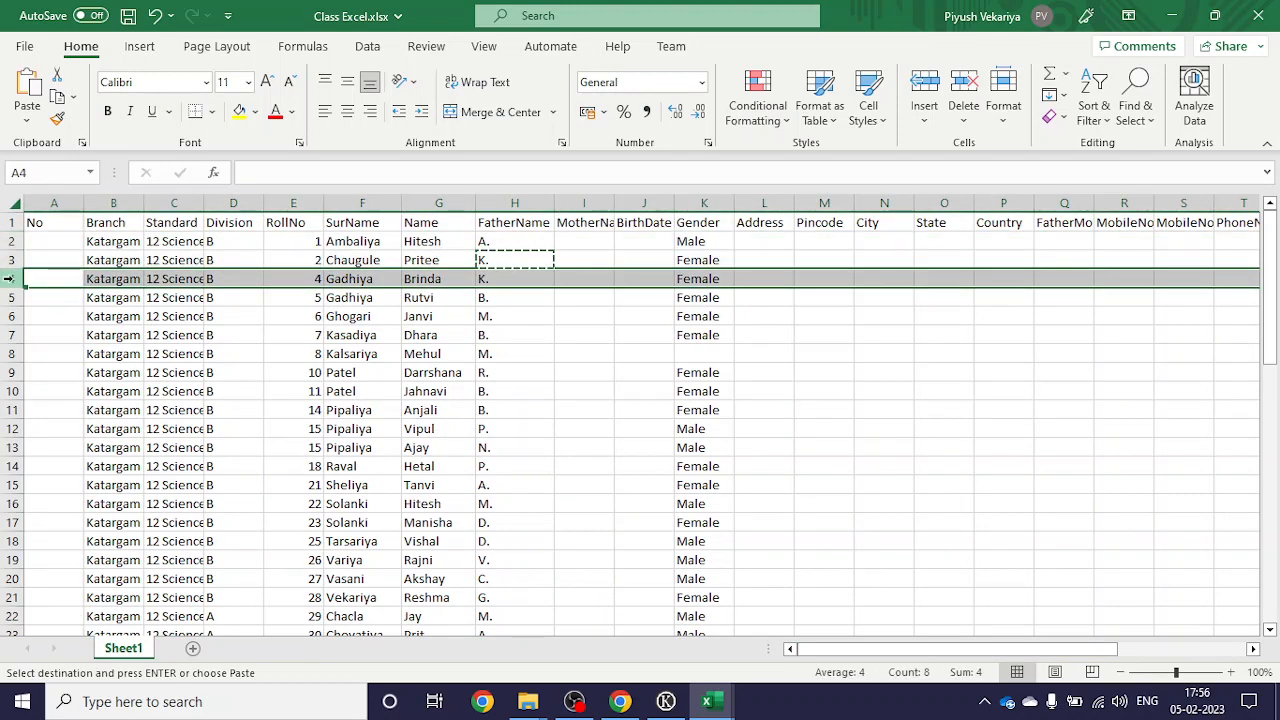
pyautogui.moveTo(8, 279)
pyautogui.mouseDown()
pyautogui.moveTo(10, 640)
pyautogui.moveTo(8, 285)
pyautogui.mouseUp()
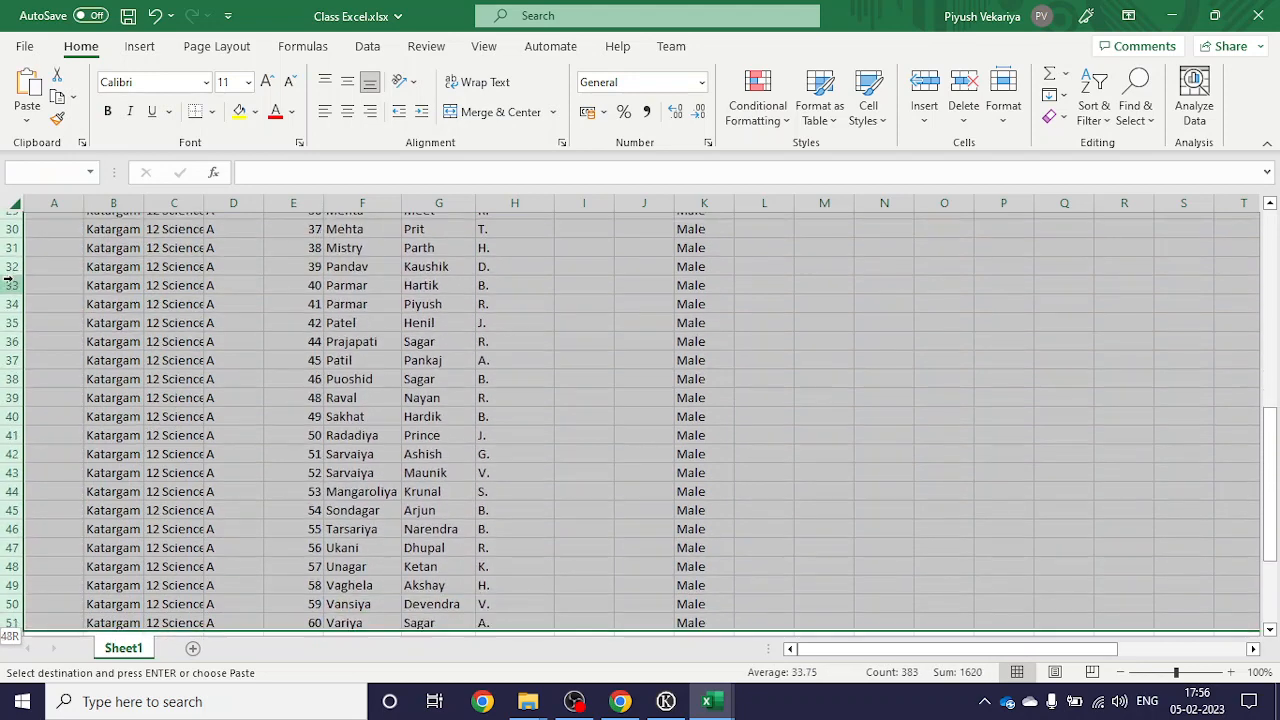
pyautogui.moveTo(10, 636); pyautogui.dragTo(8, 580)
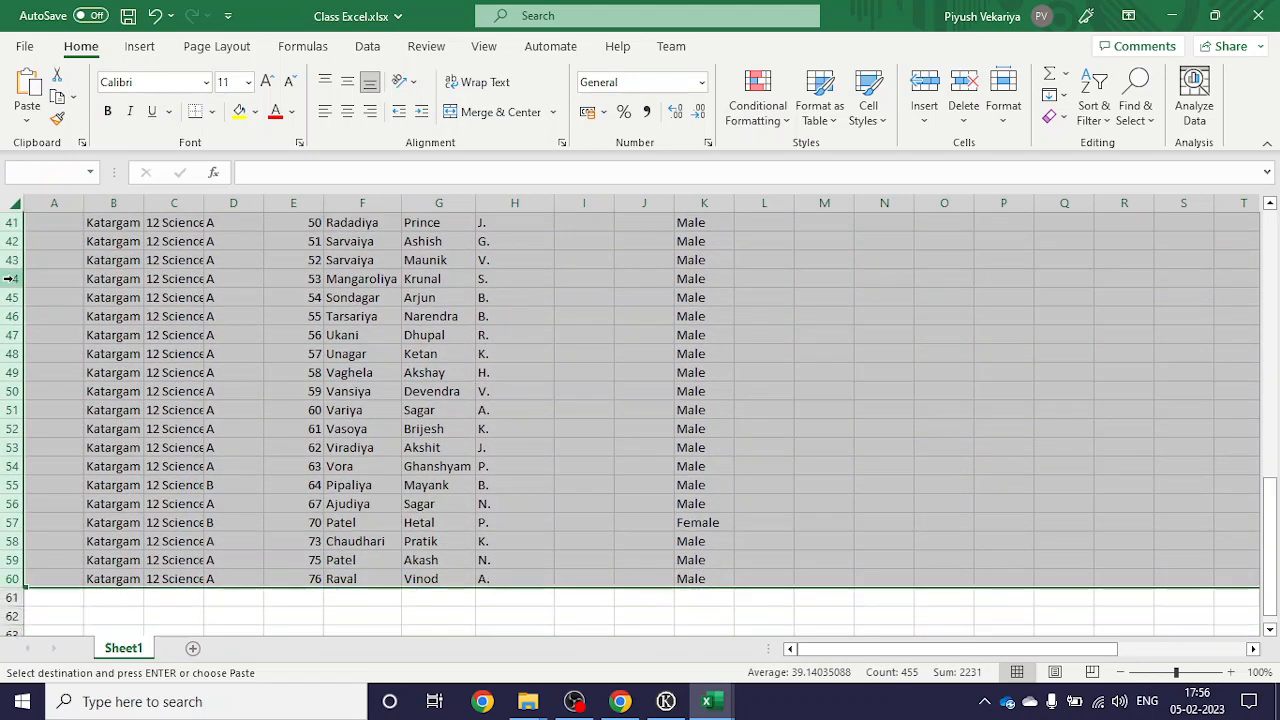
pyautogui.hotkey('ctrl', 'c')
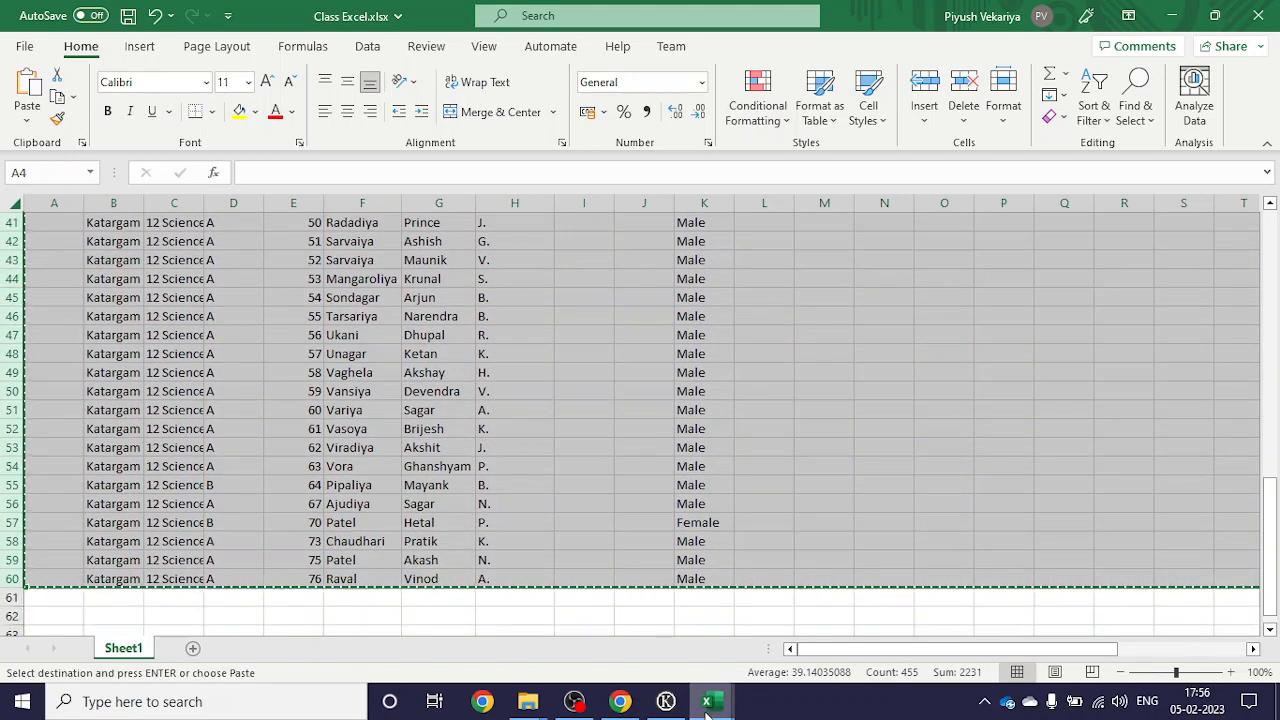
# Step: Paste the copied student rows into Class Excel Blank.xlsx starting at cell A2 and save the workbook
pyautogui.moveTo(706, 703)
pyautogui.click(814, 645)
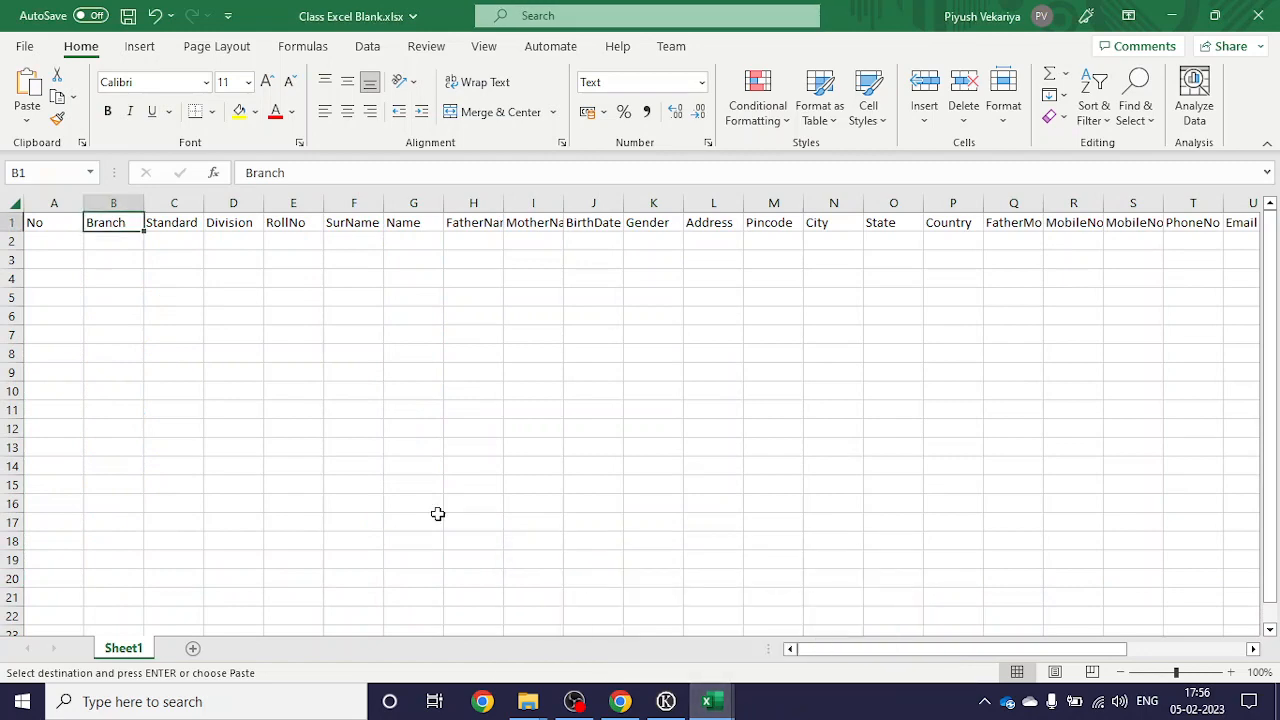
pyautogui.click(56, 241)
pyautogui.hotkey('ctrl', 'v')
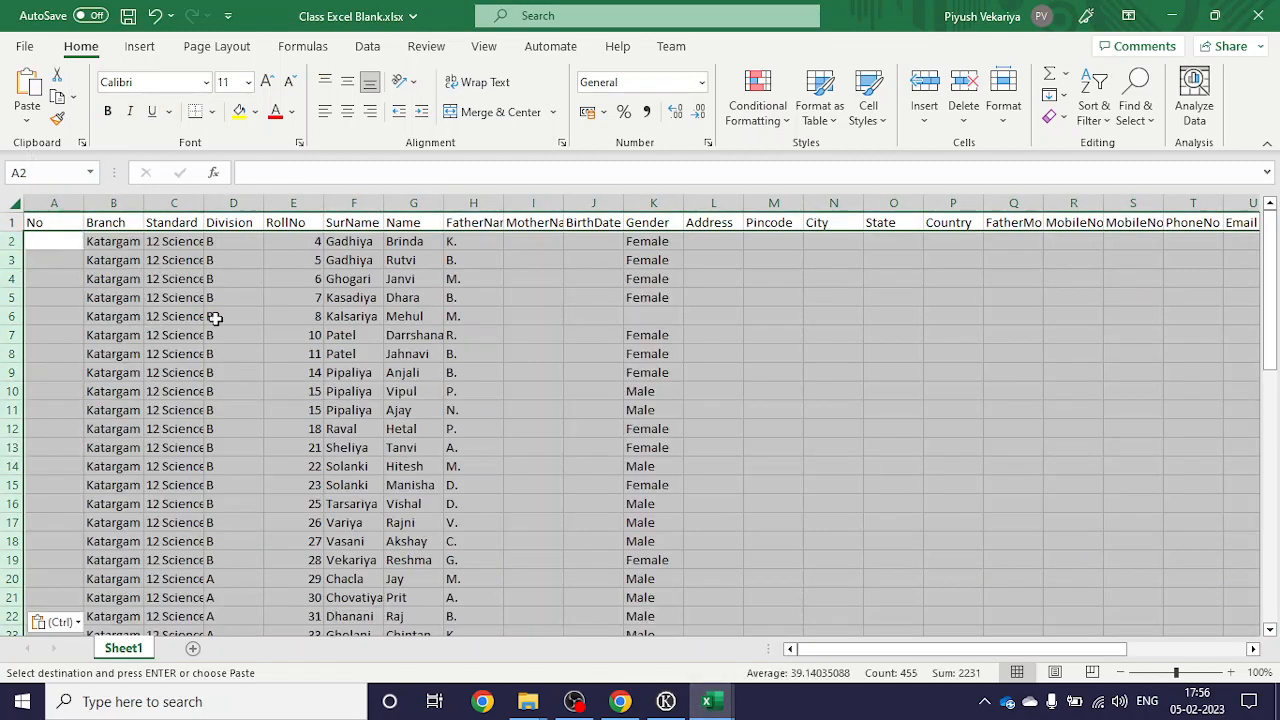
pyautogui.click(607, 370)
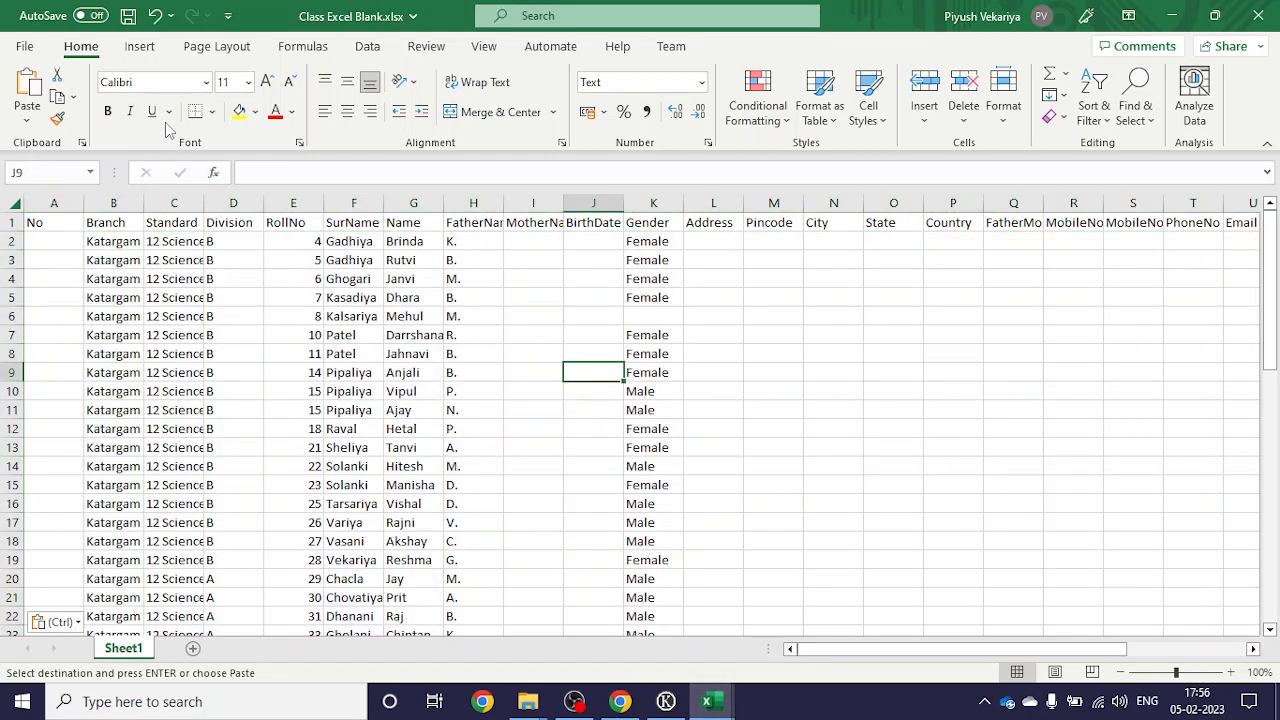
pyautogui.click(128, 15)
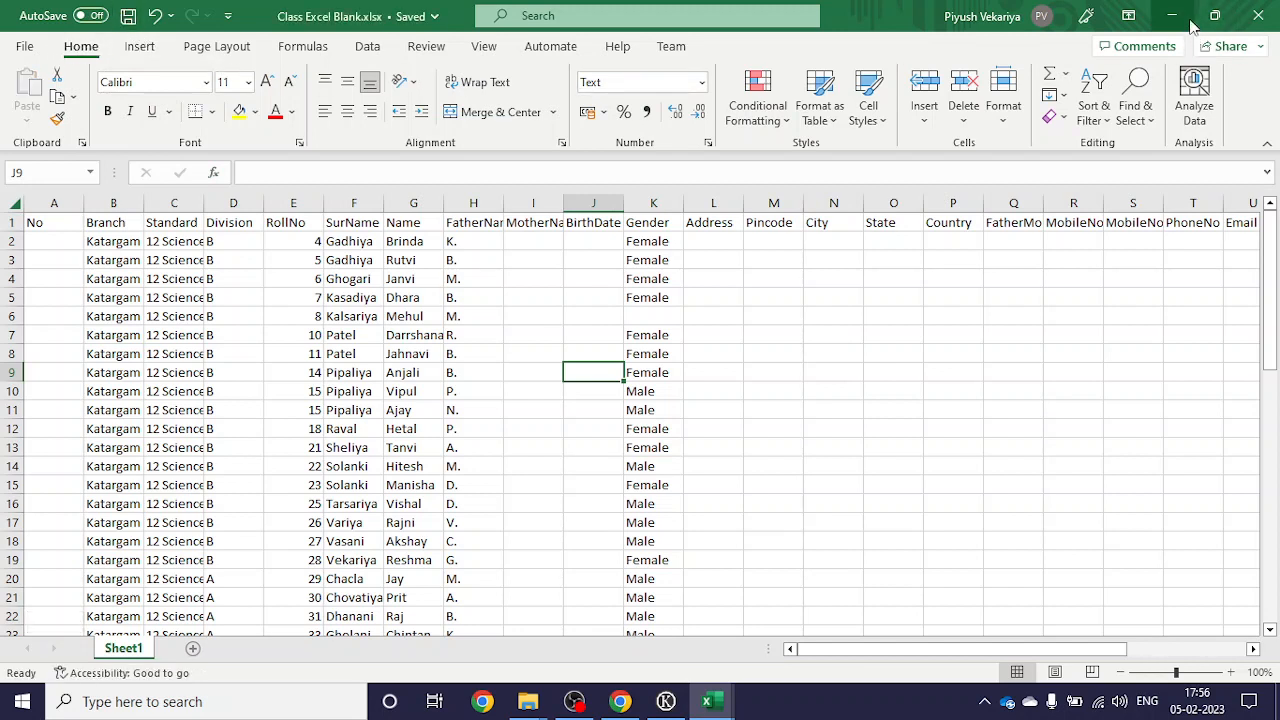
# Step: Close both Excel workbooks, discarding the changes to Class Excel.xlsx
pyautogui.click(1263, 18)
pyautogui.click(1260, 16)
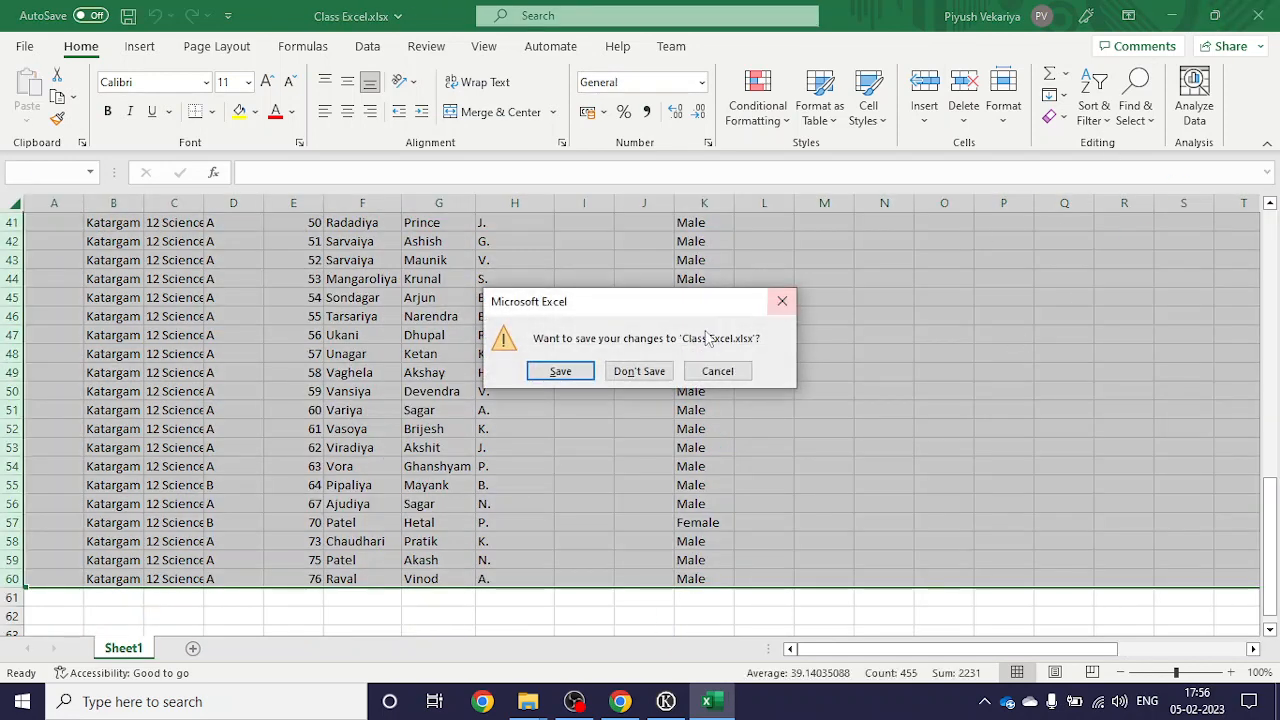
pyautogui.click(648, 371)
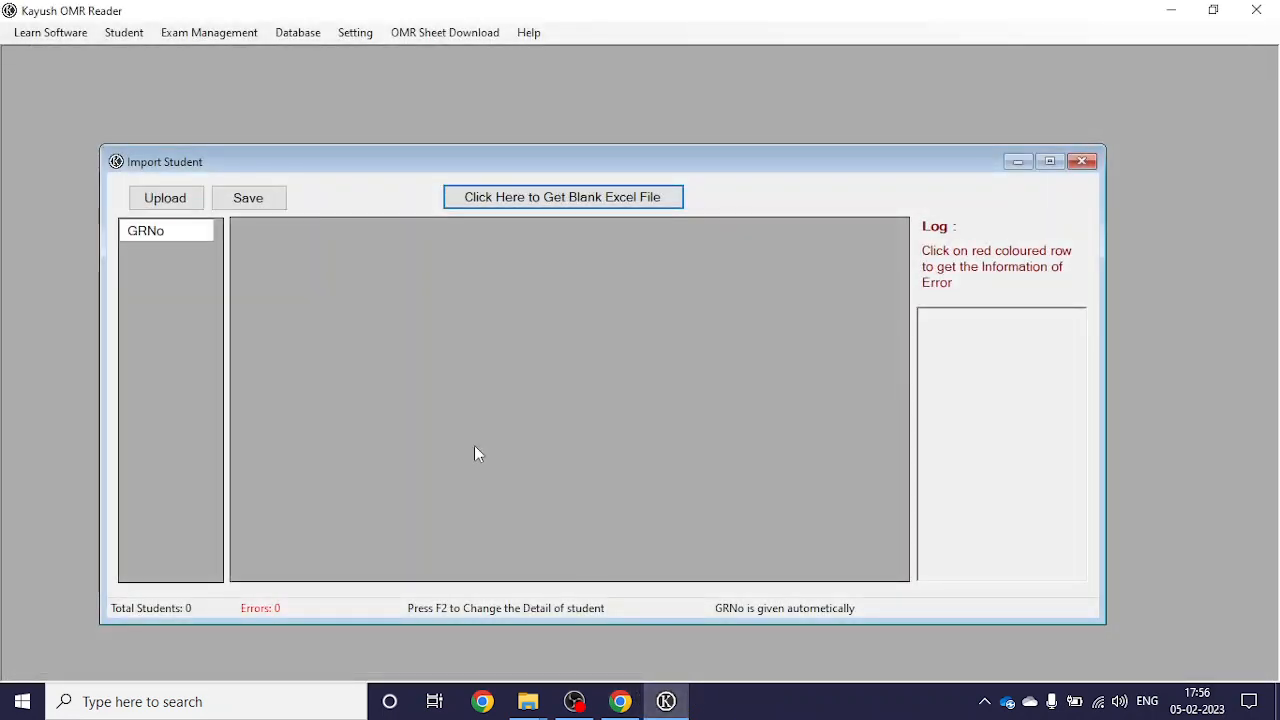
# Step: Upload Class Excel Blank.xlsx from the Desktop into the Import Student form
pyautogui.click(179, 201)
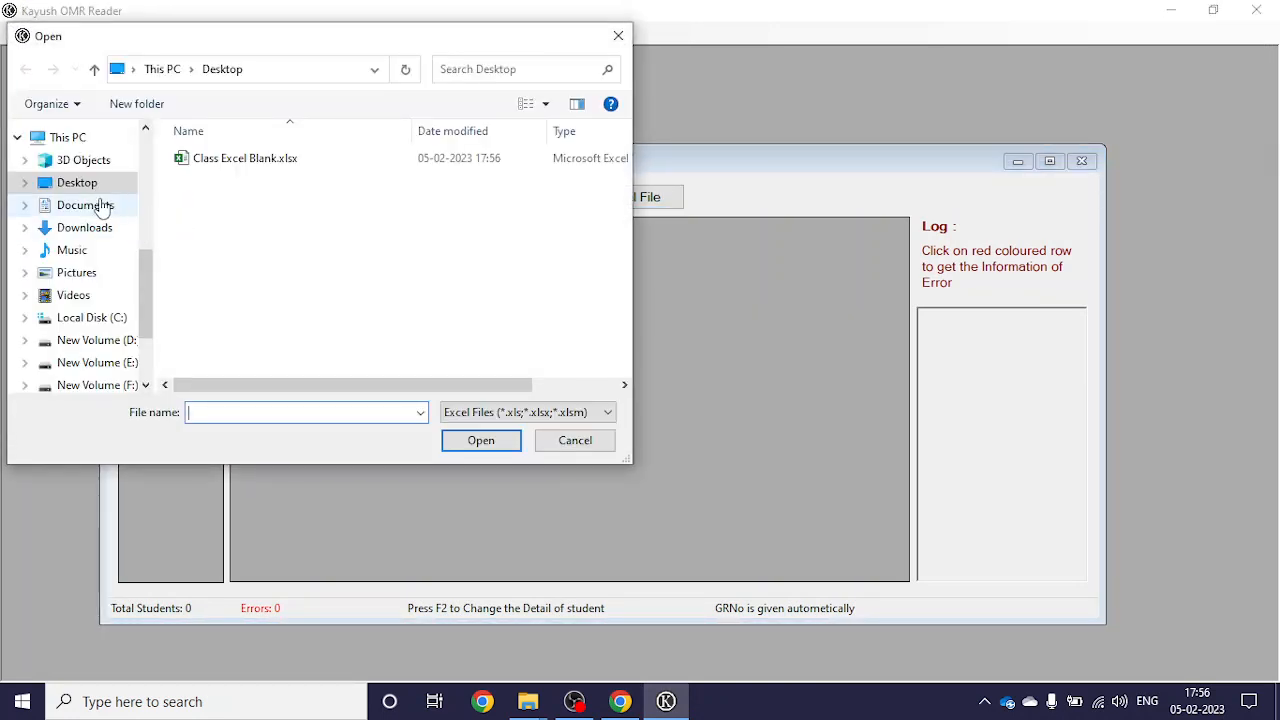
pyautogui.click(201, 170)
pyautogui.doubleClick(230, 168)
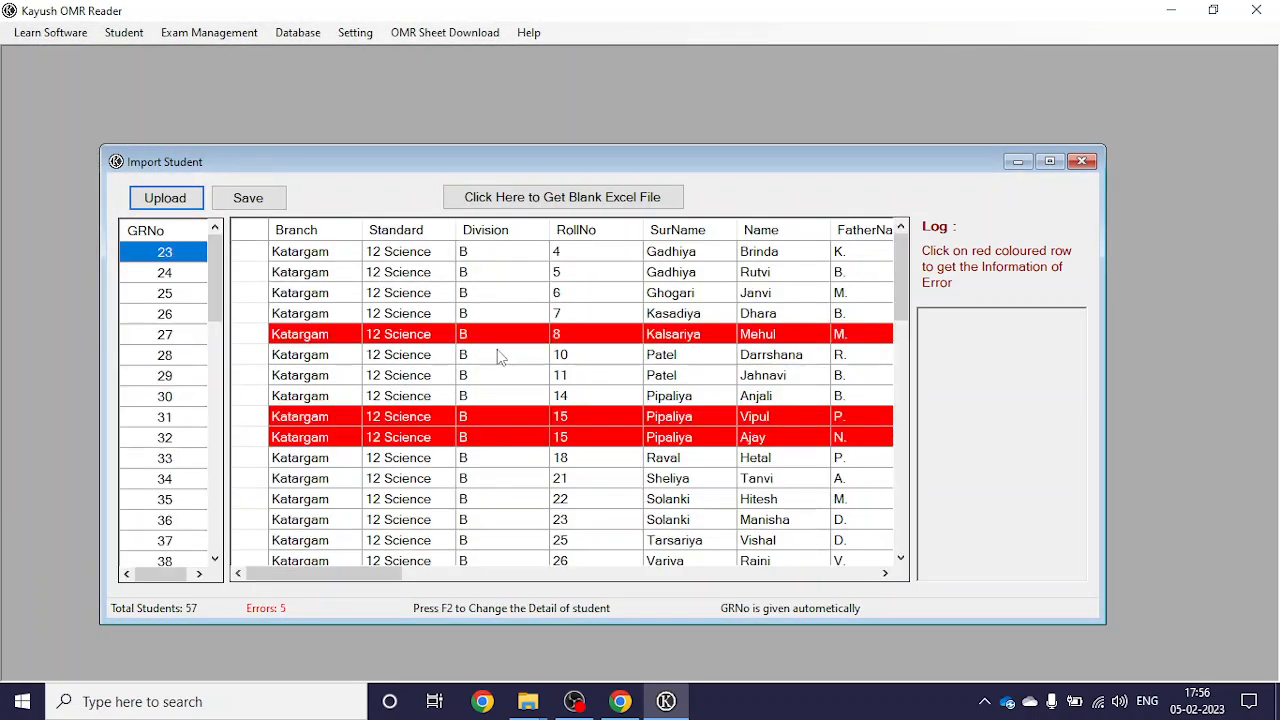
# Step: Review the uploaded student rows, their GR numbers and the rows marked red as errors in the import list
pyautogui.scroll(-12, 497, 355)
pyautogui.scroll(7, 510, 358)
pyautogui.scroll(5, 510, 358)
pyautogui.scroll(-13, 633, 432)
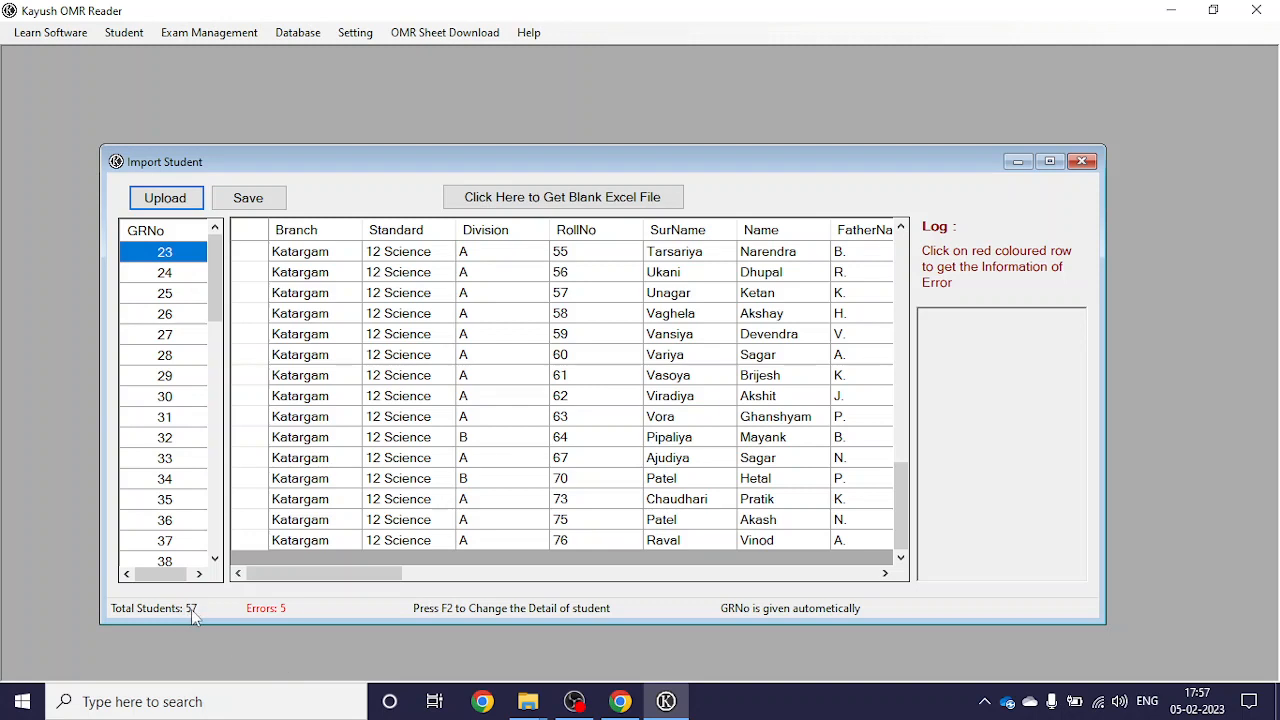
pyautogui.moveTo(212, 284); pyautogui.dragTo(189, 200)
pyautogui.moveTo(212, 286); pyautogui.dragTo(214, 240)
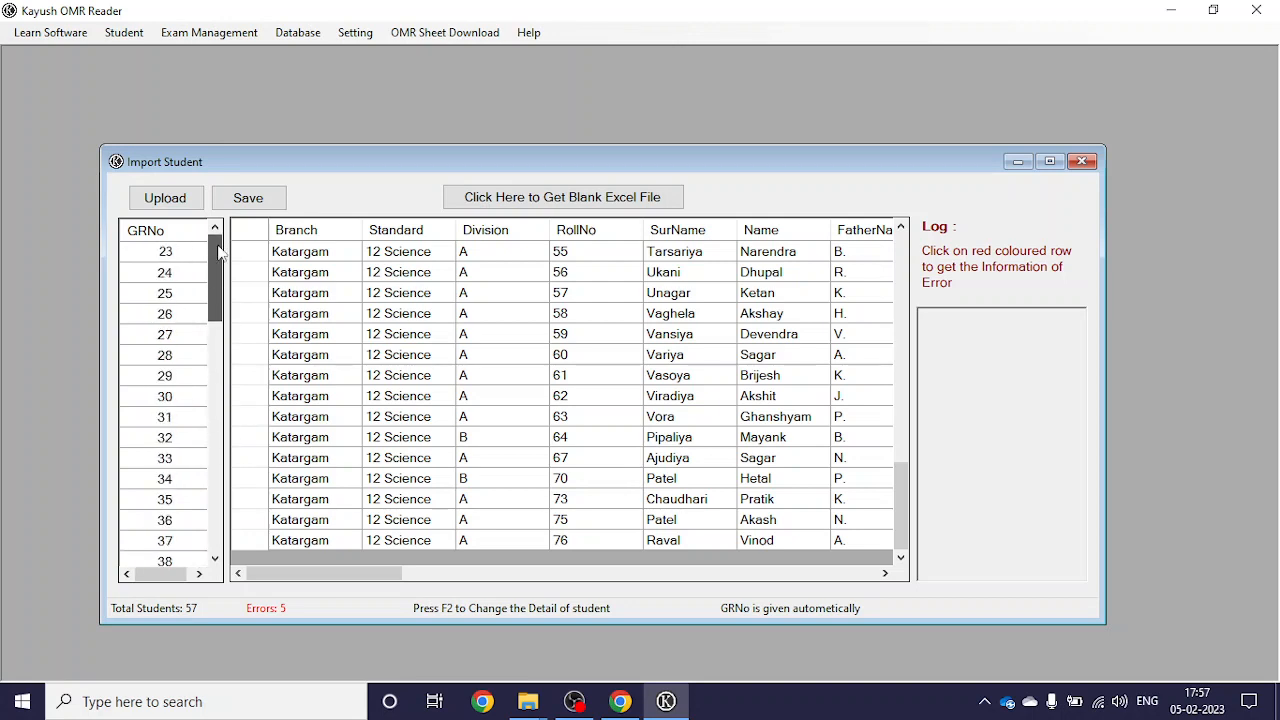
pyautogui.click(368, 296)
pyautogui.scroll(12, 368, 313)
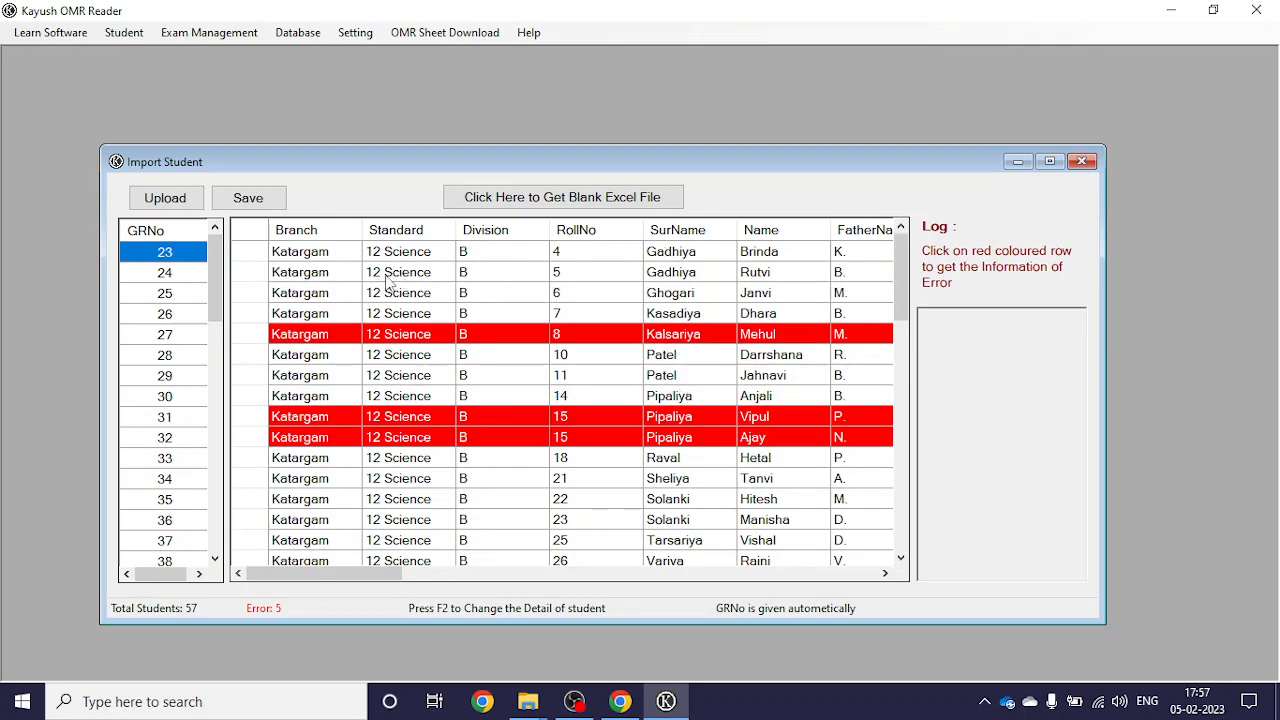
# Step: Check the log for the red row with roll number 8 and set that student's Gender to Male
pyautogui.click(440, 337)
pyautogui.click(316, 333)
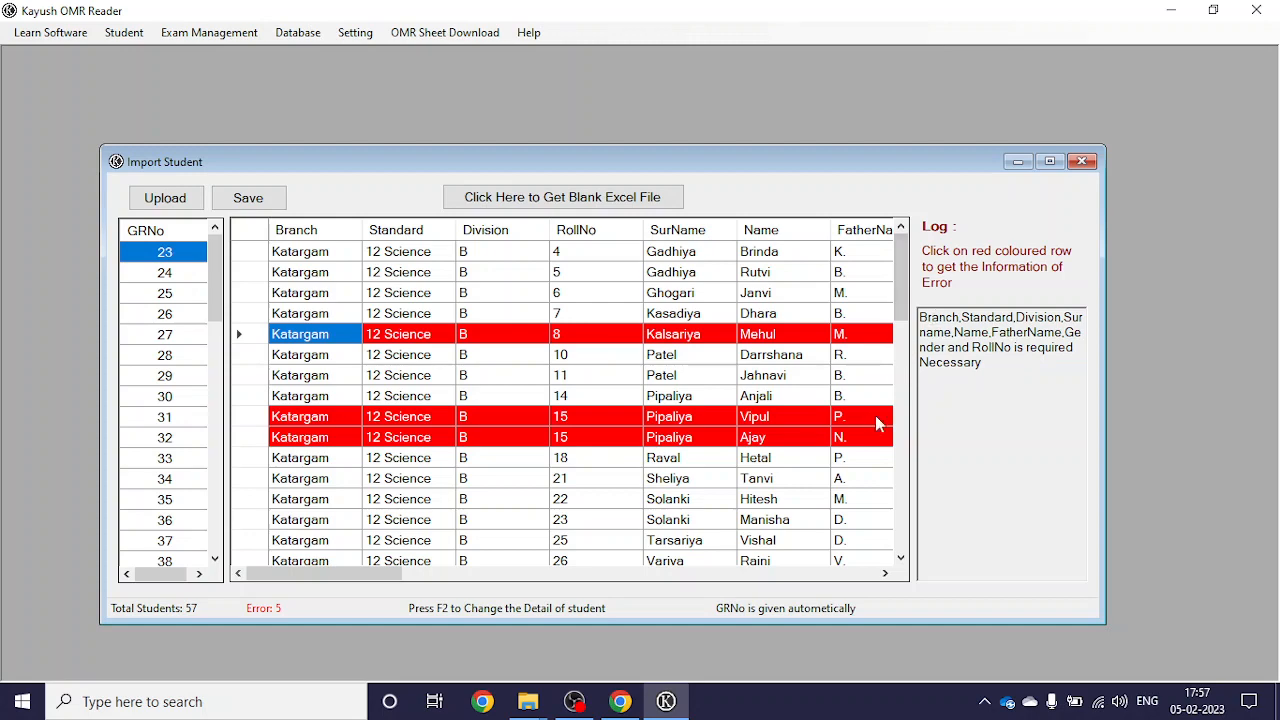
pyautogui.moveTo(357, 568); pyautogui.dragTo(472, 568)
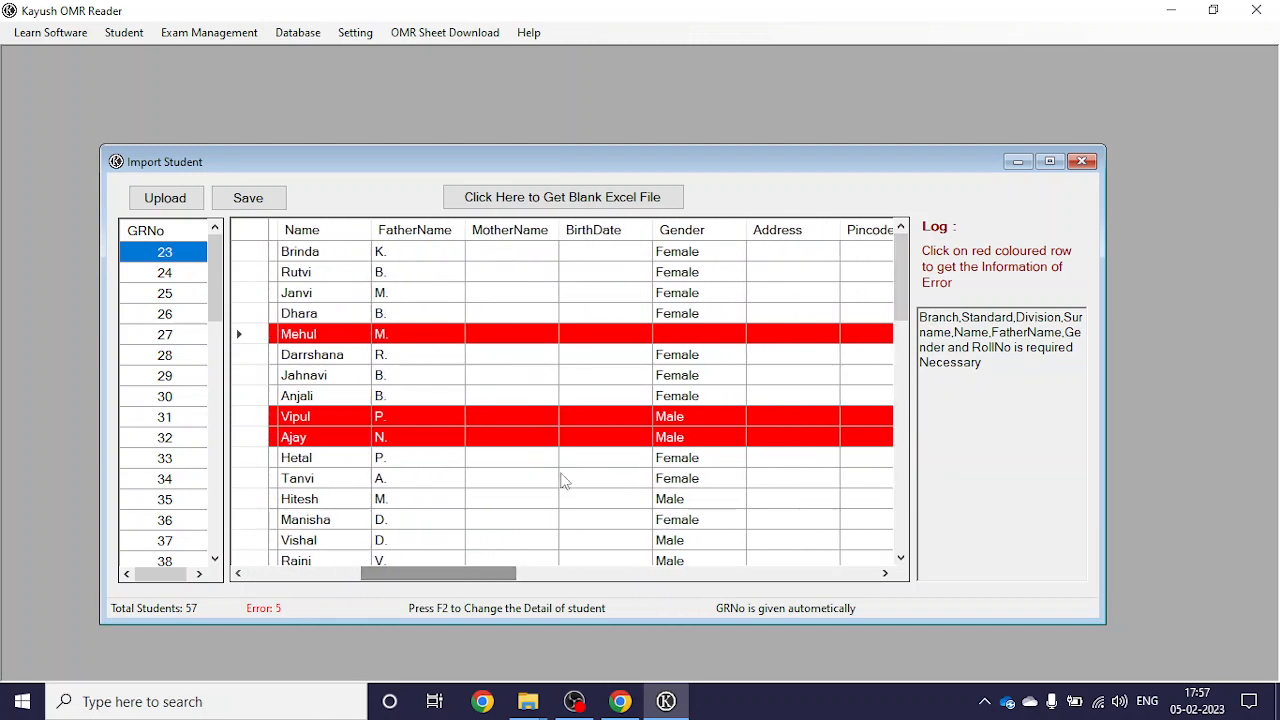
pyautogui.click(694, 339)
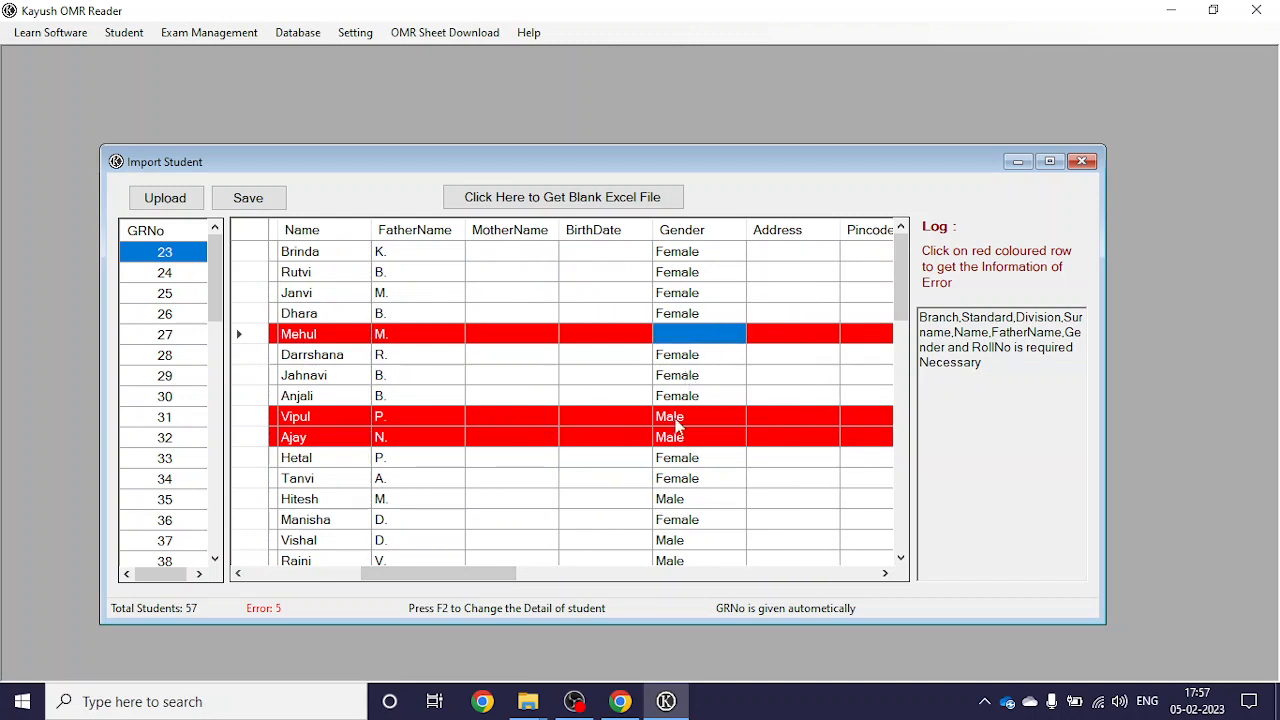
pyautogui.moveTo(500, 575)
pyautogui.mouseDown()
pyautogui.moveTo(473, 575)
pyautogui.moveTo(507, 575)
pyautogui.mouseUp()
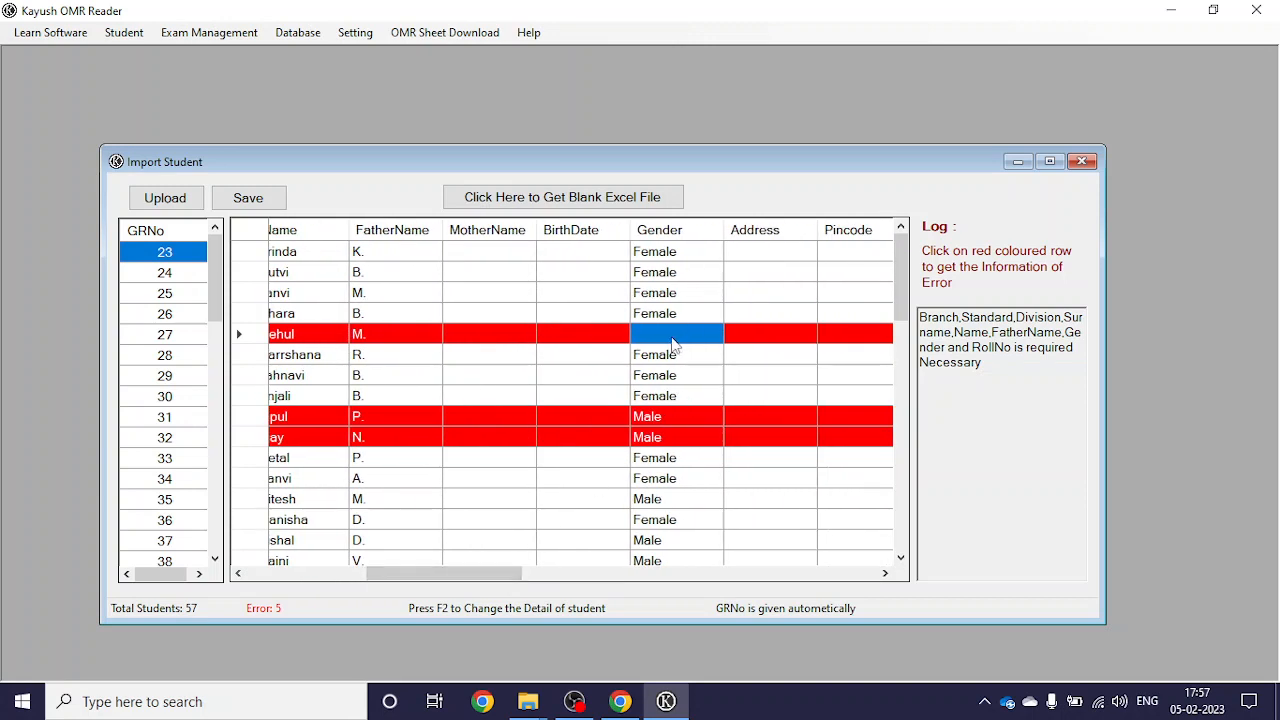
pyautogui.write('Male')
pyautogui.press('Return')
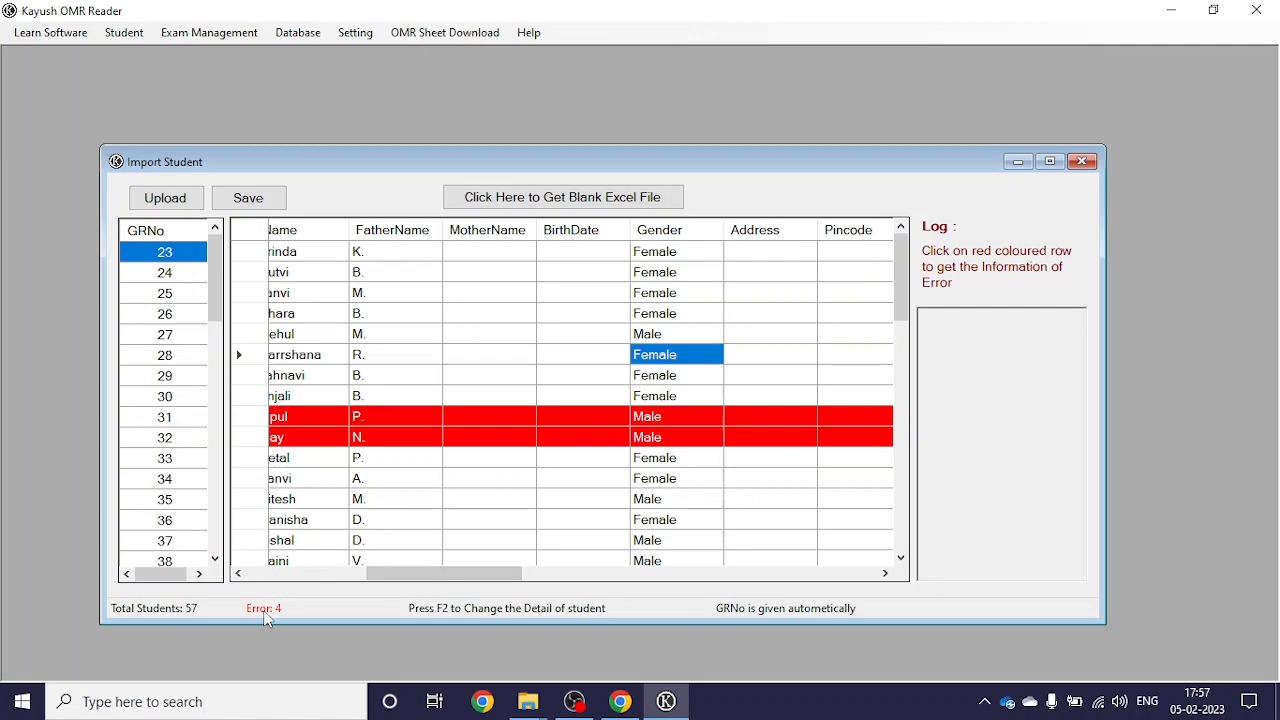
# Step: Check the log for the duplicate roll number 15 rows in Division B and set the second row's RollNo to 16
pyautogui.moveTo(388, 584); pyautogui.dragTo(267, 580)
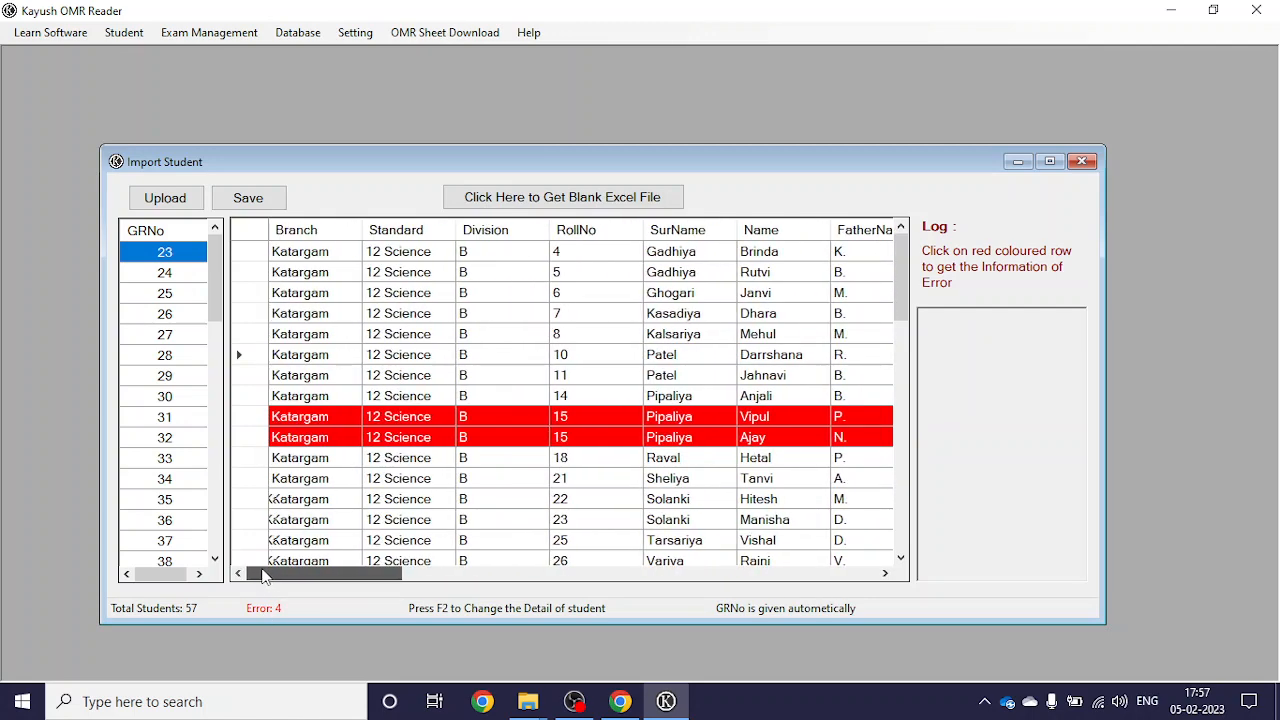
pyautogui.click(322, 426)
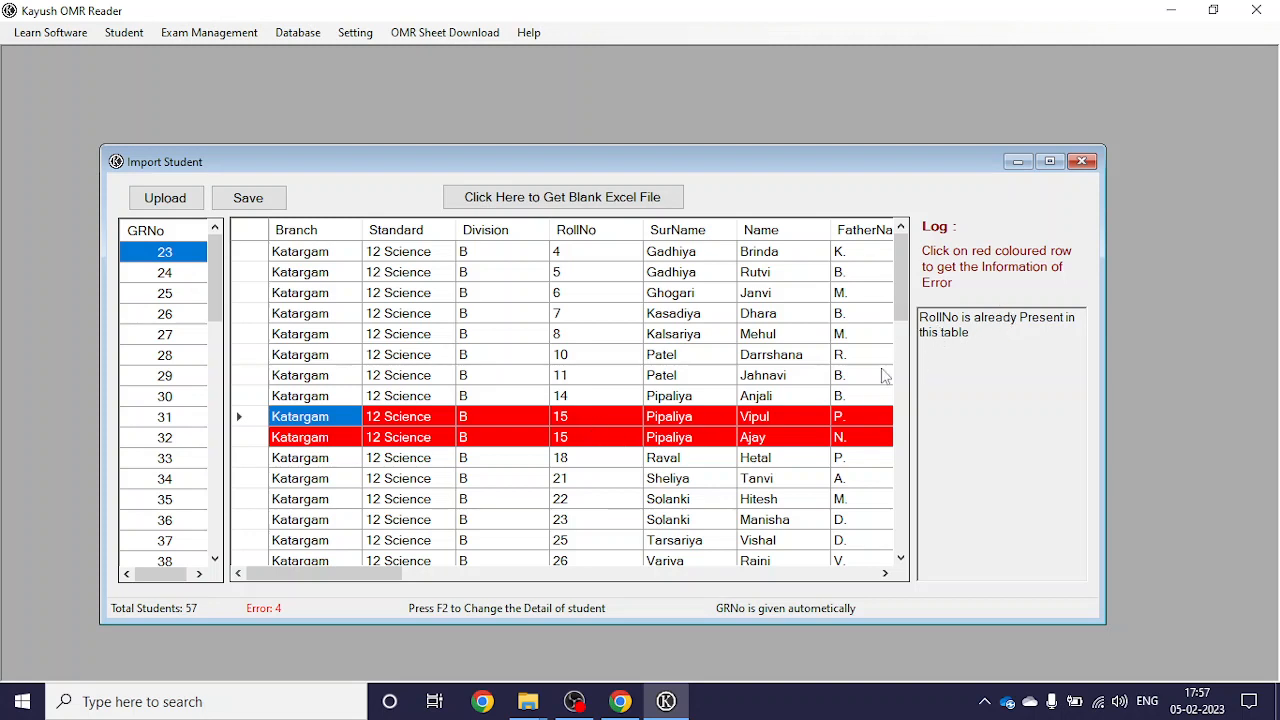
pyautogui.click(612, 440)
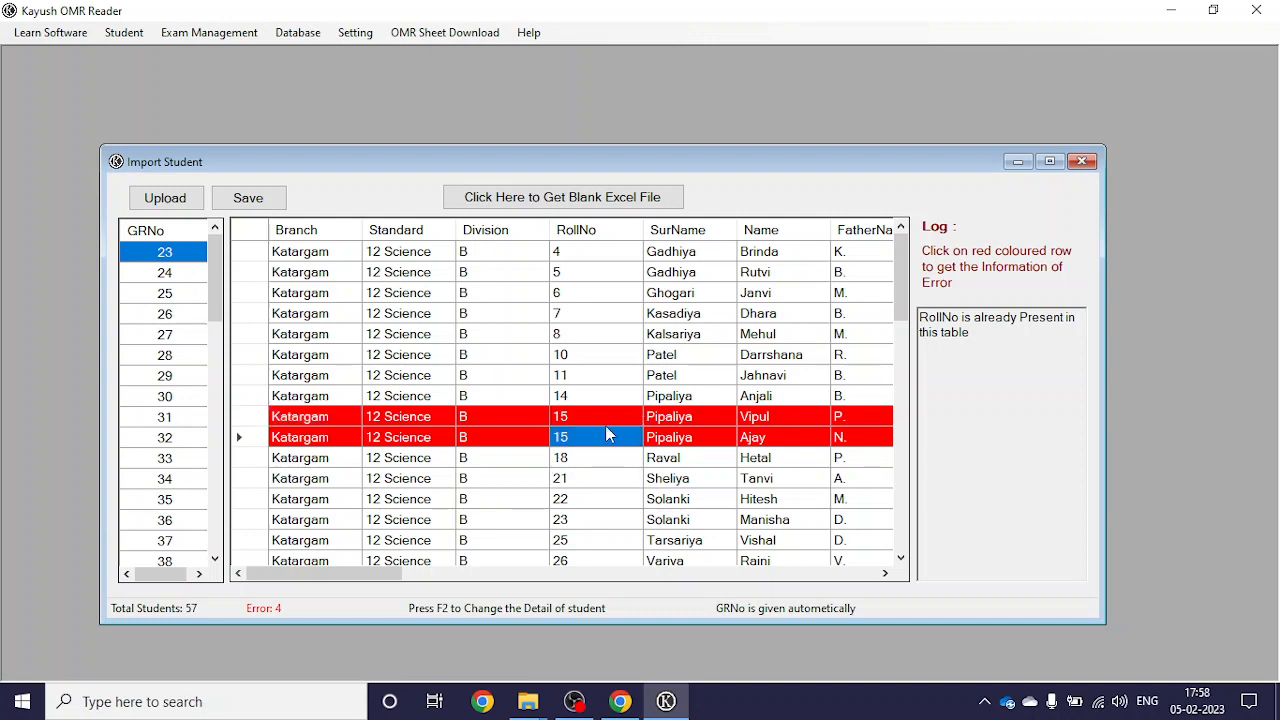
pyautogui.write('16')
pyautogui.press('Return')
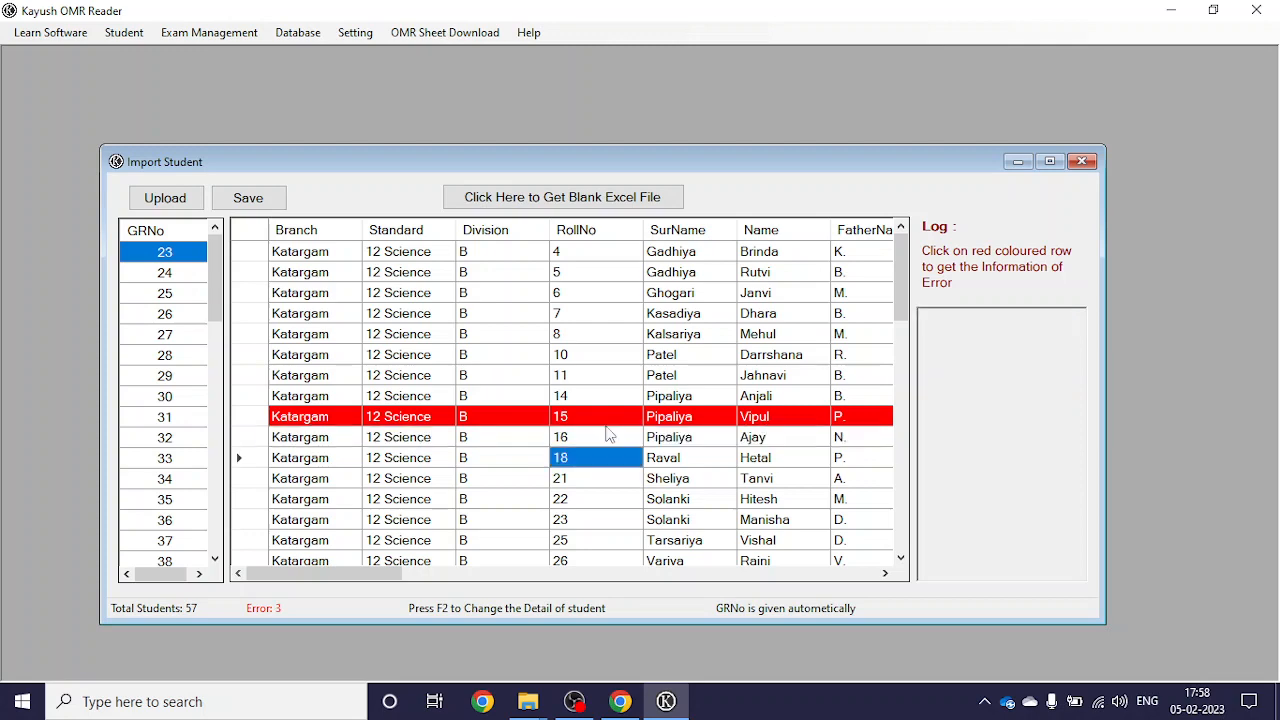
pyautogui.click(587, 420)
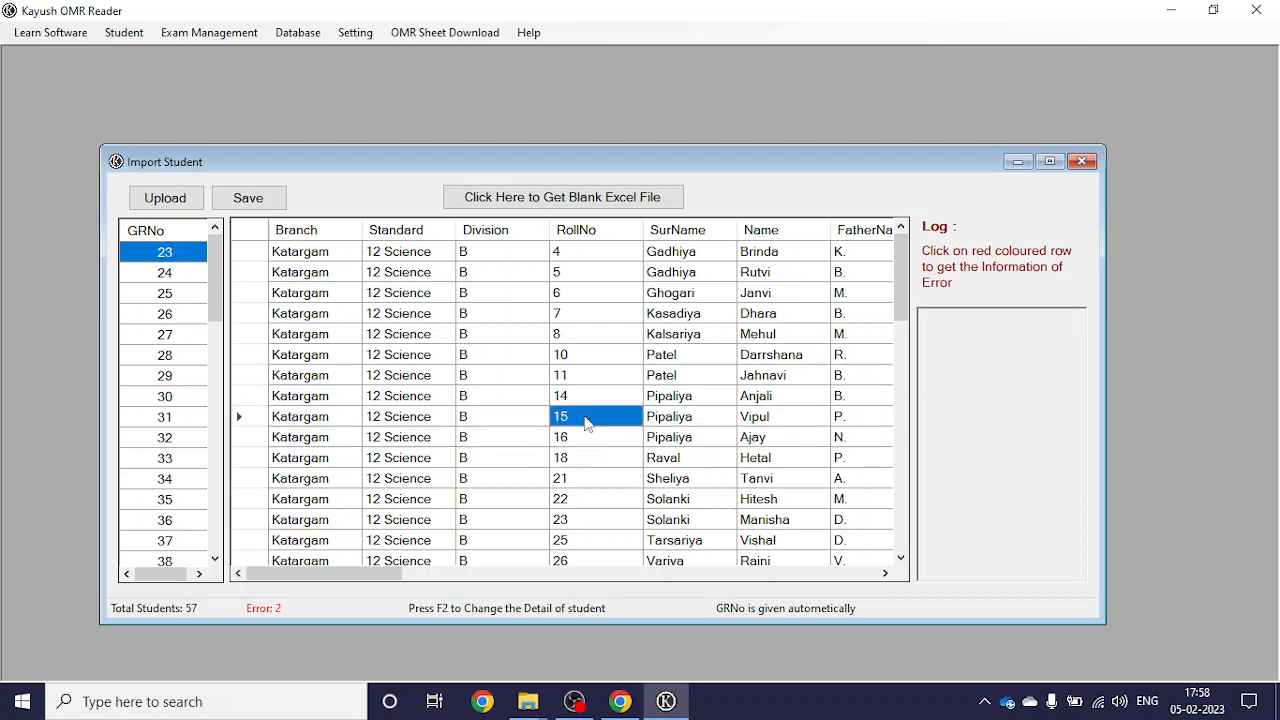
# Step: Check the log for the duplicate roll number 33 rows in Division A and set the first row's RollNo to 32
pyautogui.scroll(-4, 570, 455)
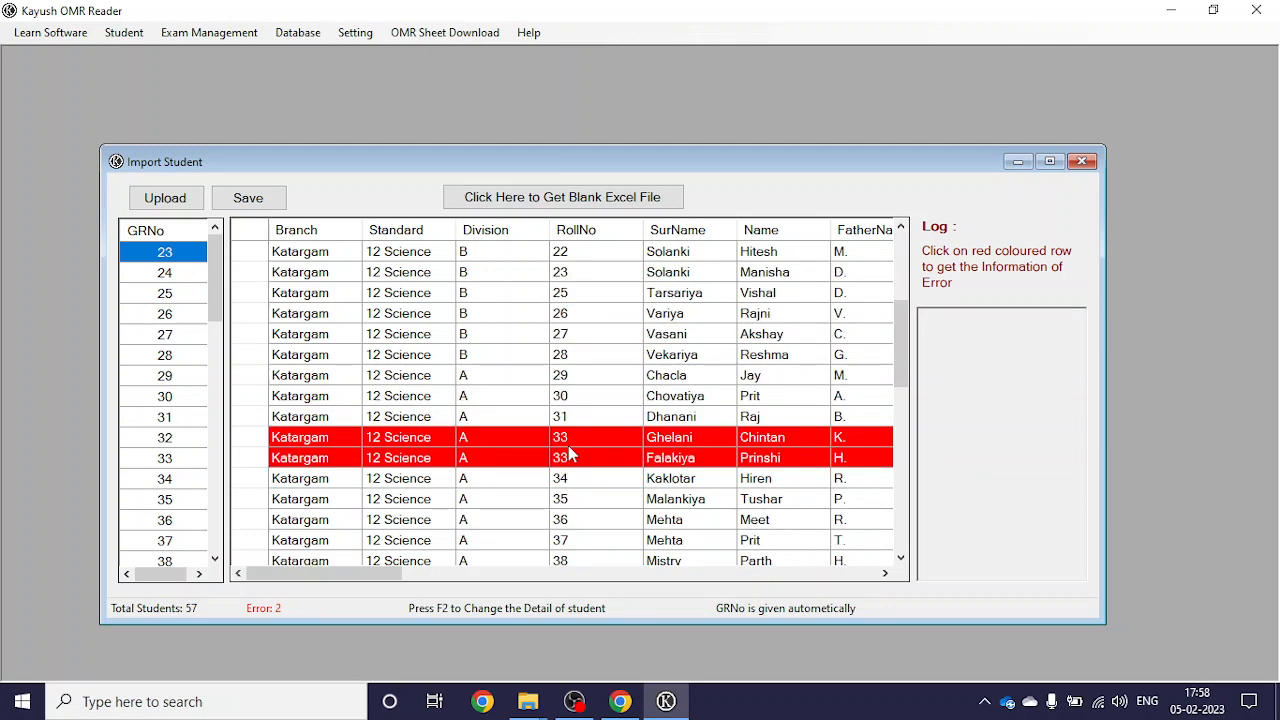
pyautogui.click(437, 461)
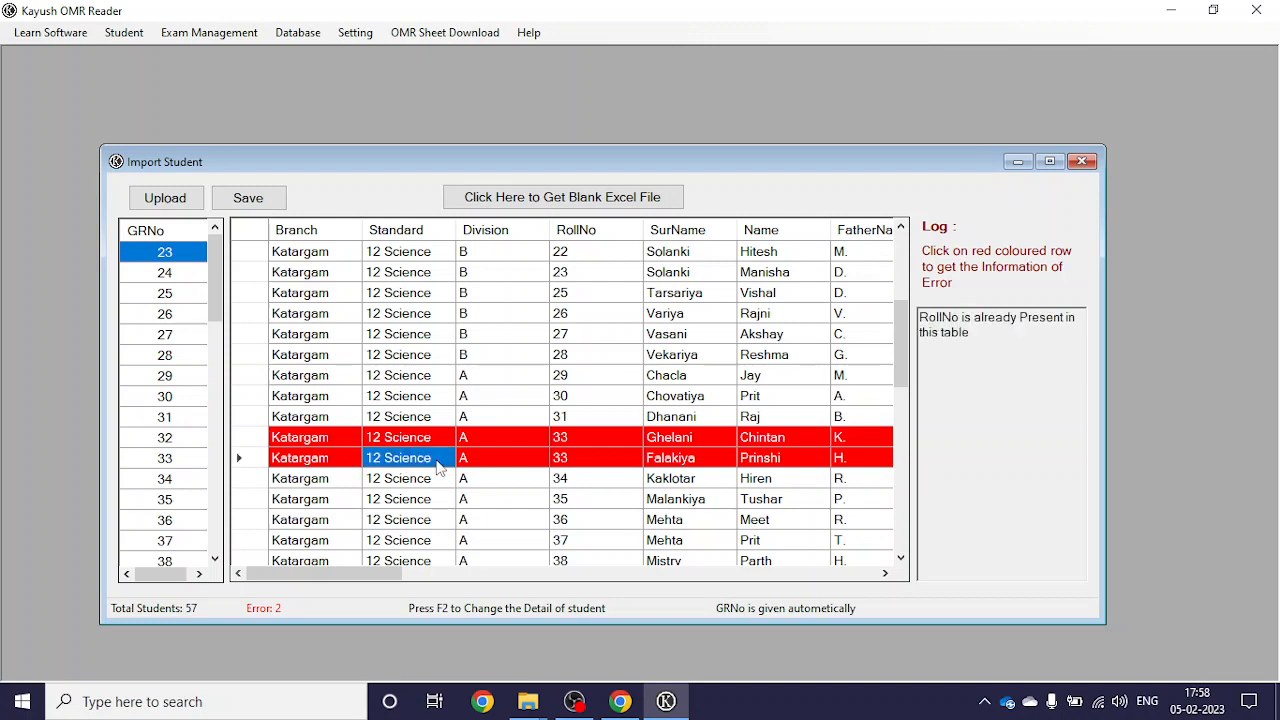
pyautogui.click(597, 458)
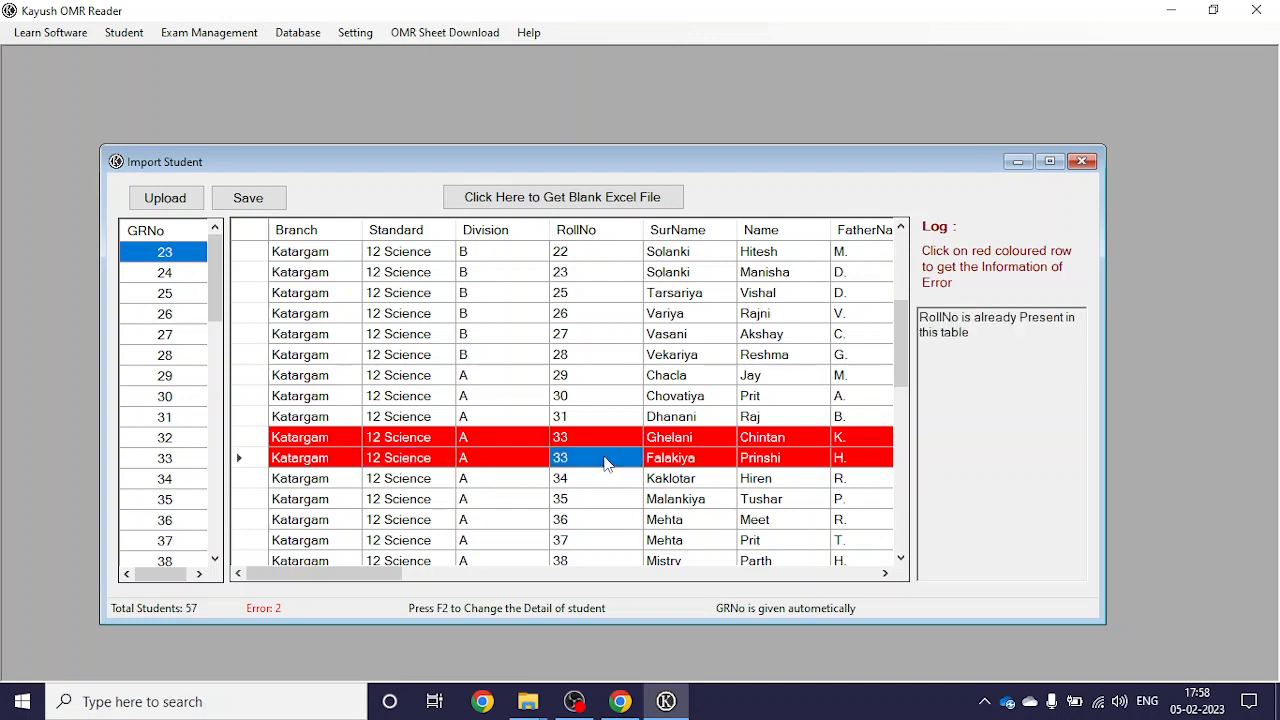
pyautogui.click(576, 458)
pyautogui.press('Up')
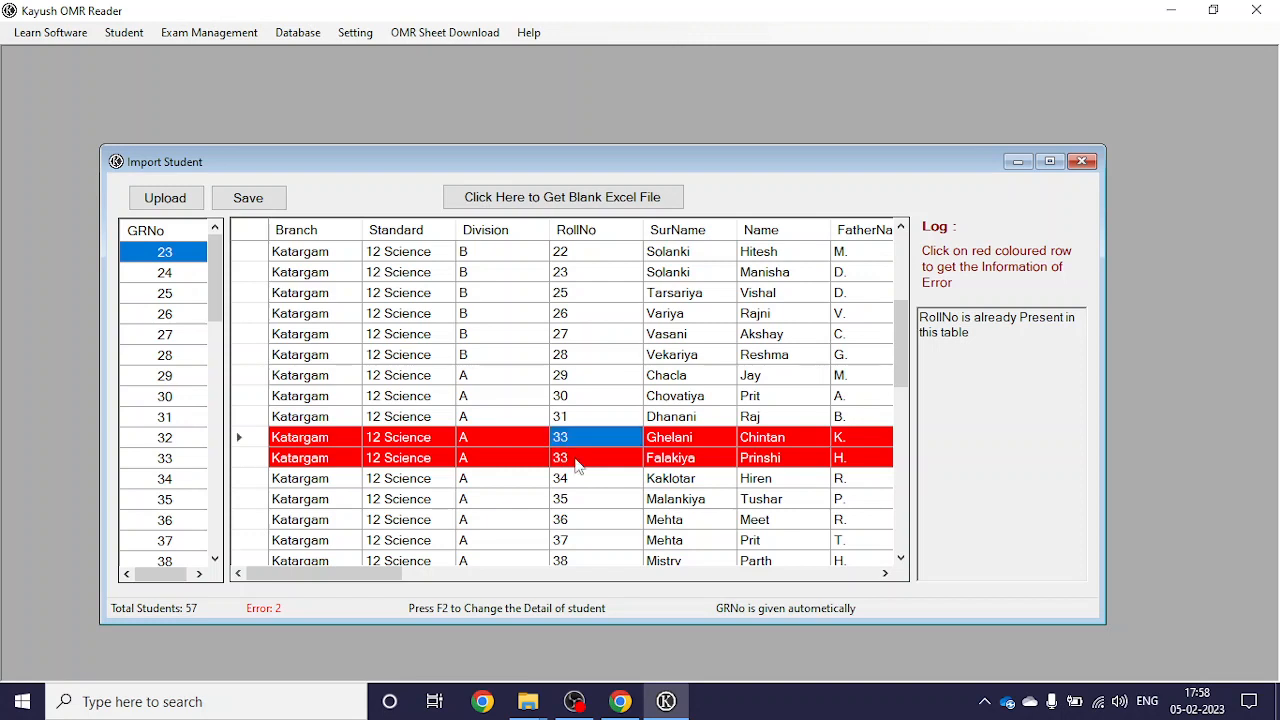
pyautogui.write('32')
pyautogui.press('Return')
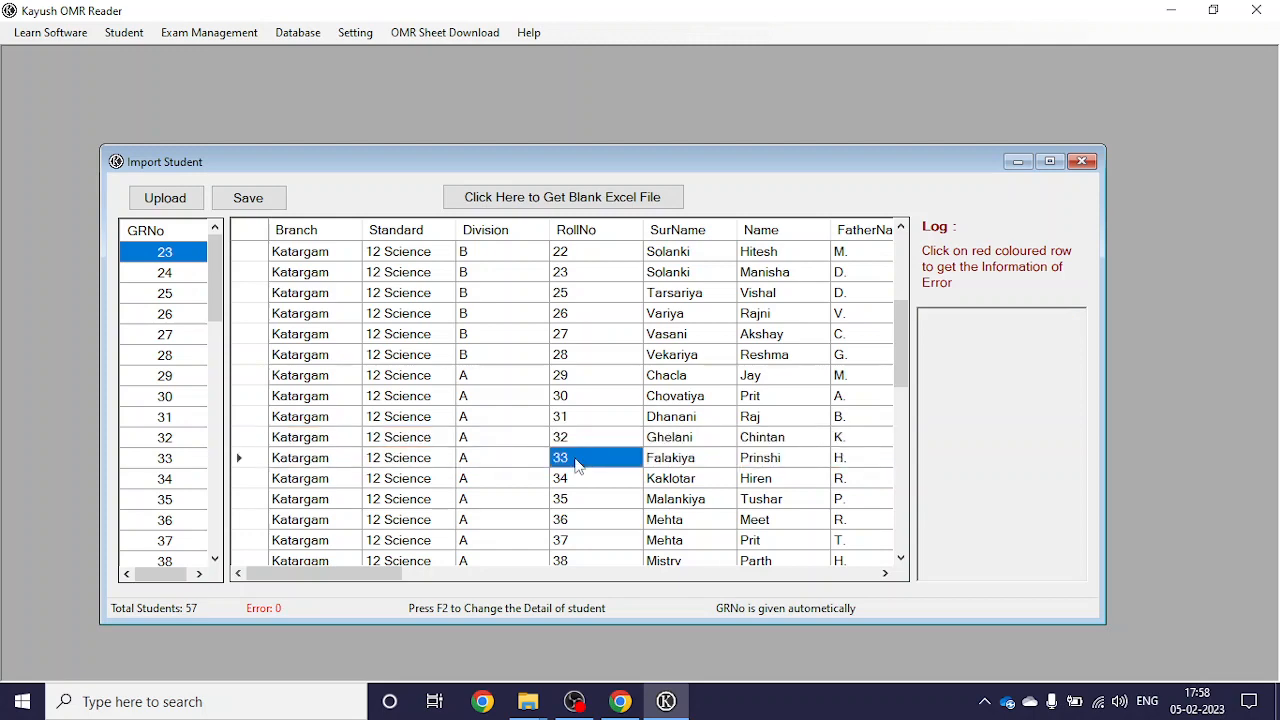
# Step: Check the corrected import list for remaining errors and save the imported students
pyautogui.scroll(-6, 576, 466)
pyautogui.scroll(10, 576, 466)
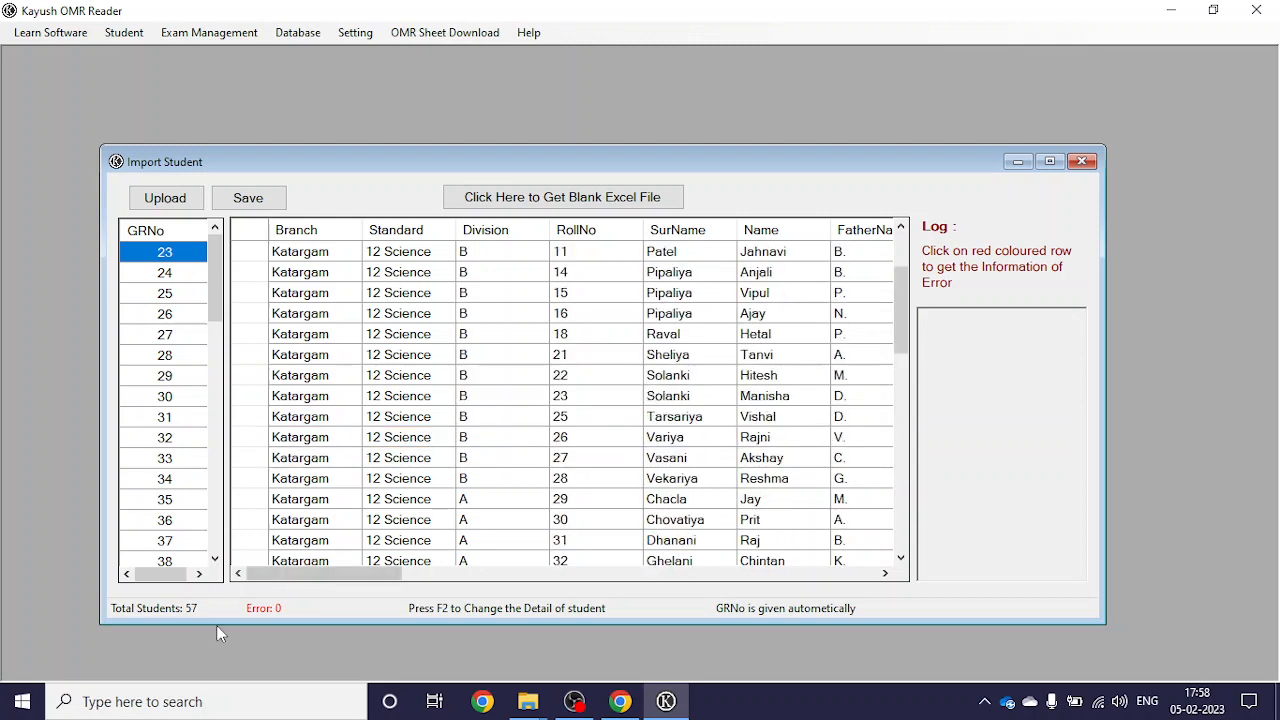
pyautogui.scroll(-5, 525, 466)
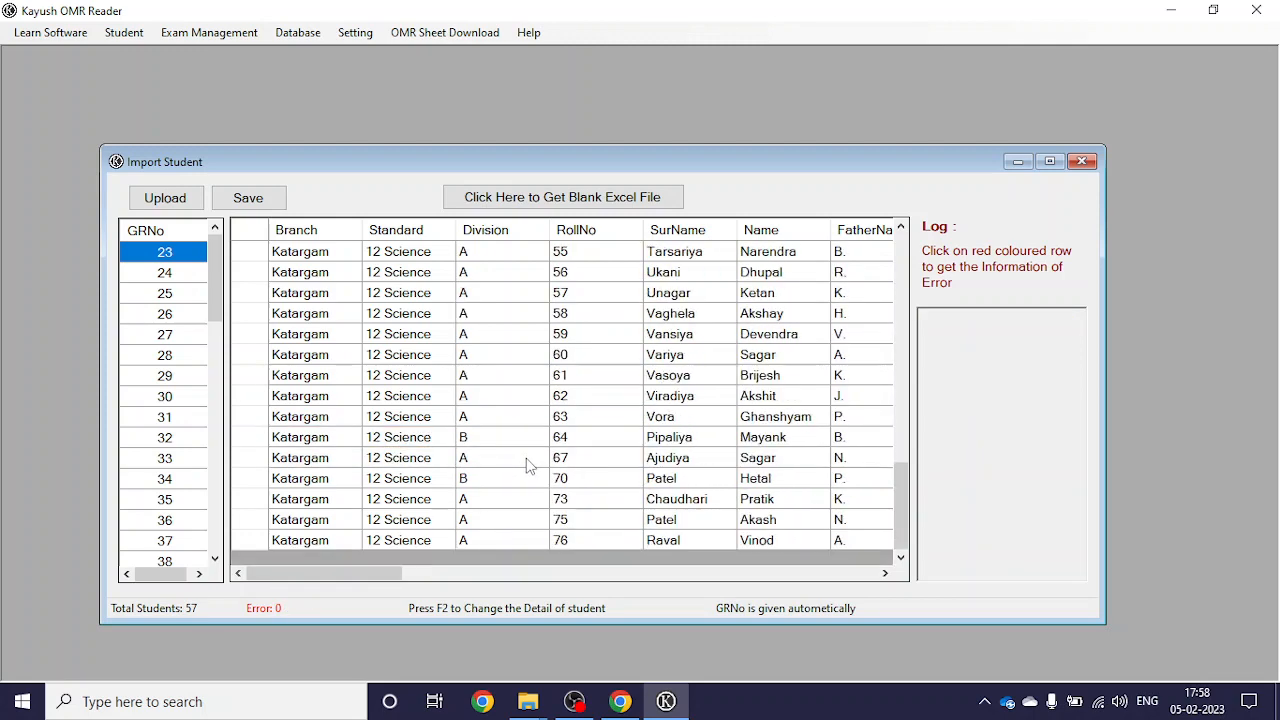
pyautogui.scroll(8, 540, 475)
pyautogui.moveTo(389, 574)
pyautogui.mouseDown()
pyautogui.moveTo(611, 574)
pyautogui.moveTo(389, 574)
pyautogui.mouseUp()
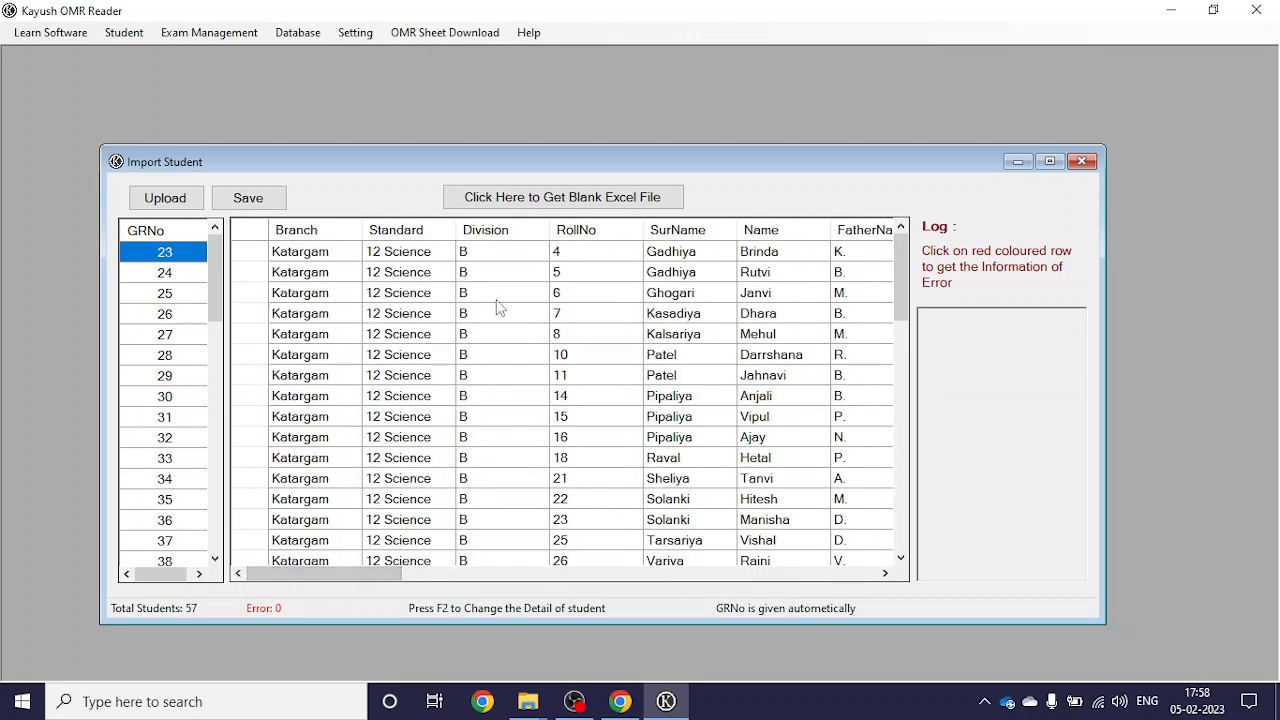
pyautogui.scroll(-5, 520, 410)
pyautogui.scroll(-6, 537, 405)
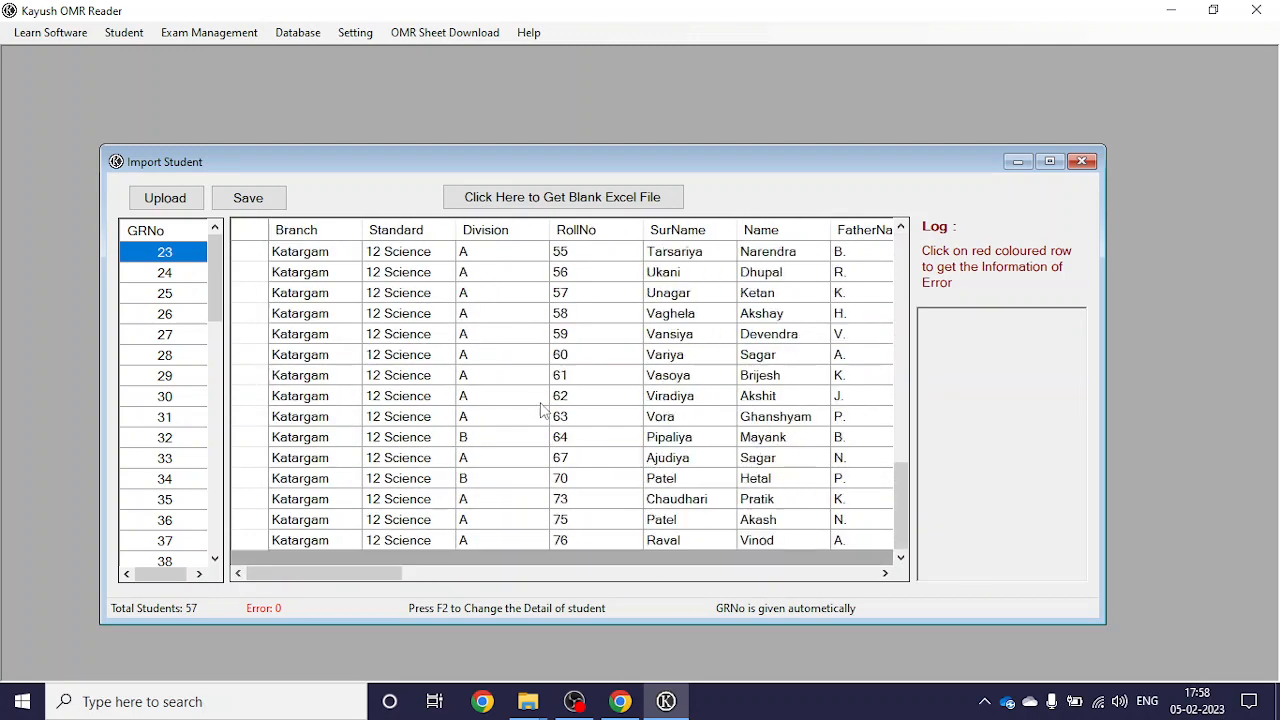
pyautogui.scroll(11, 540, 408)
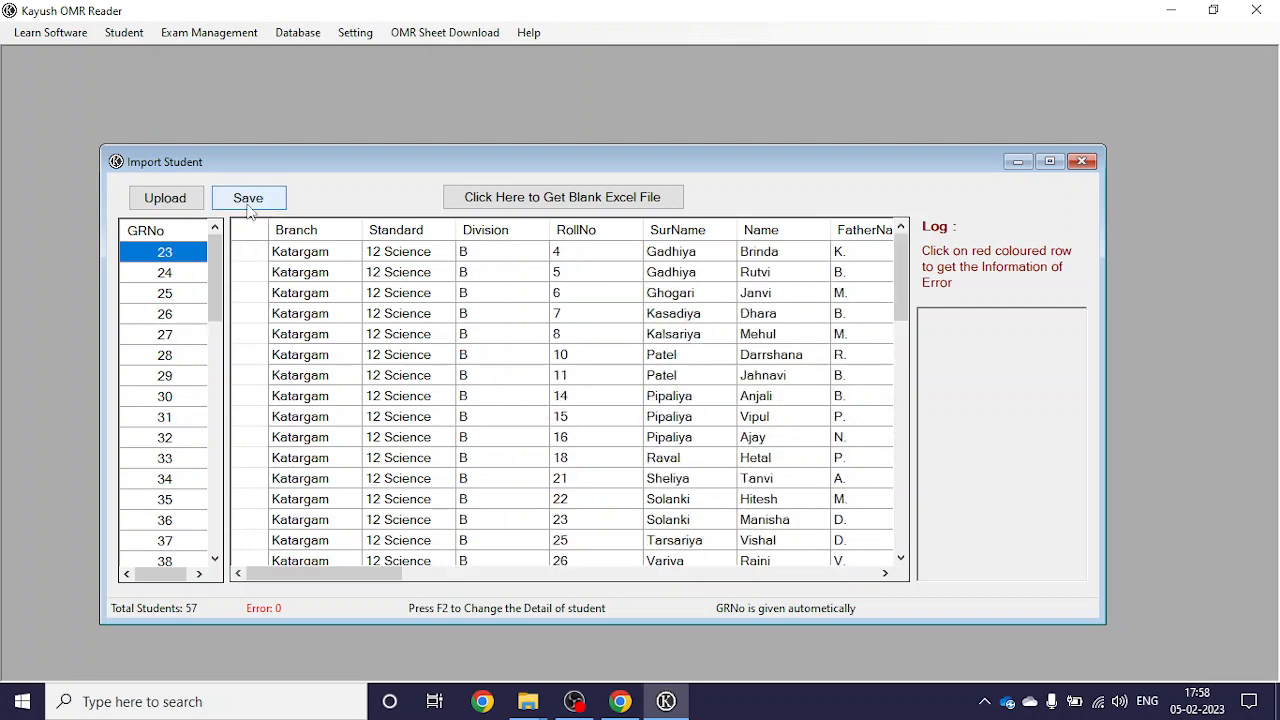
pyautogui.click(250, 199)
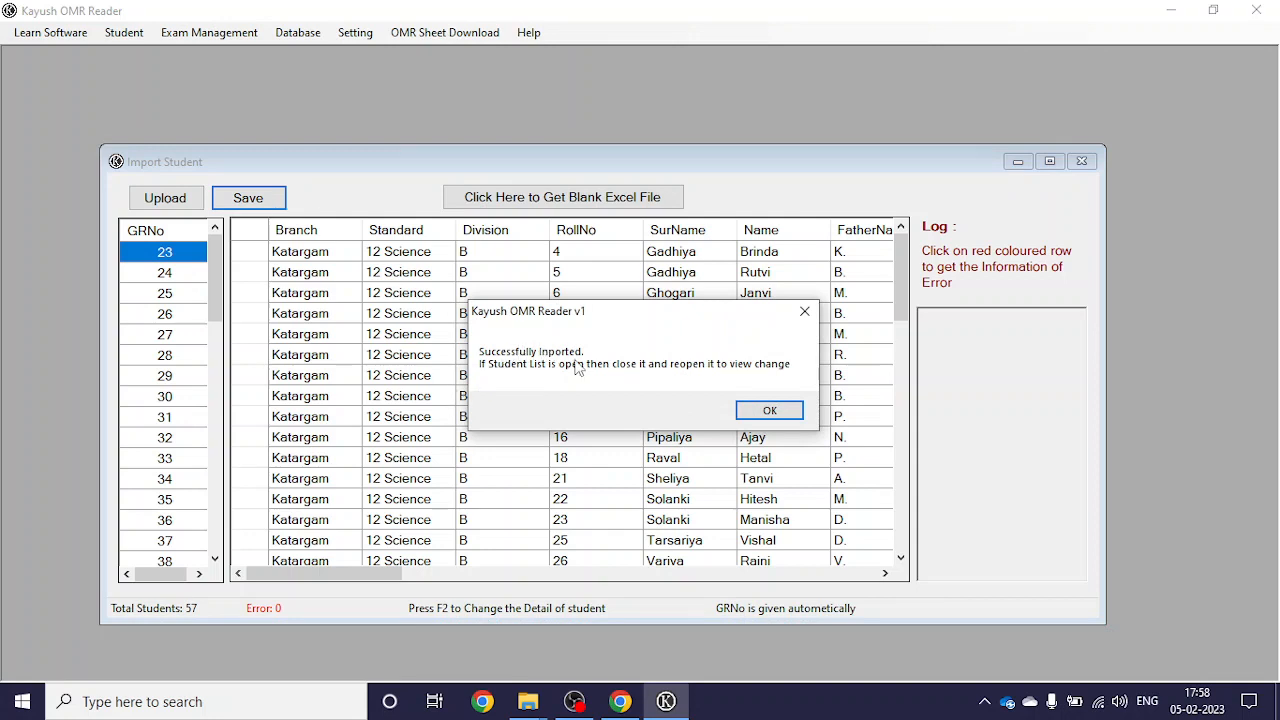
pyautogui.click(757, 418)
# Step: Open the Add Student form and view the existing students for branch Katargam, standard 12 Science, division A
pyautogui.click(138, 33)
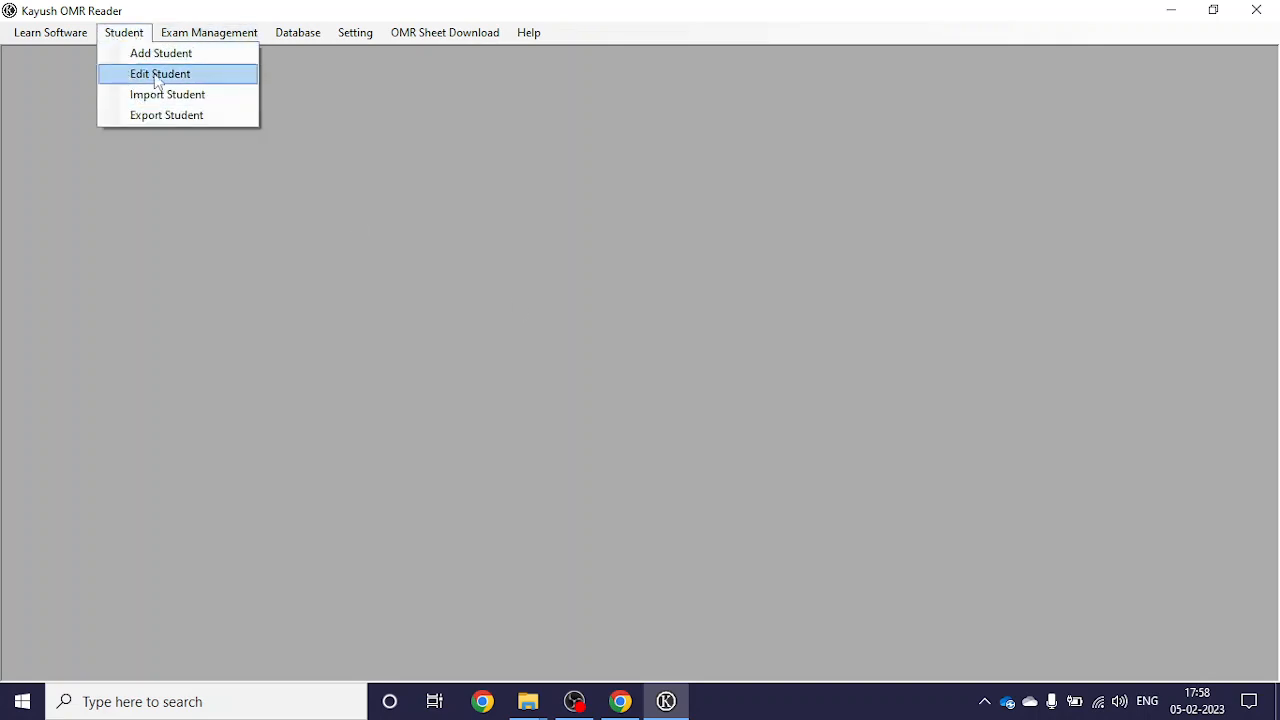
pyautogui.click(168, 55)
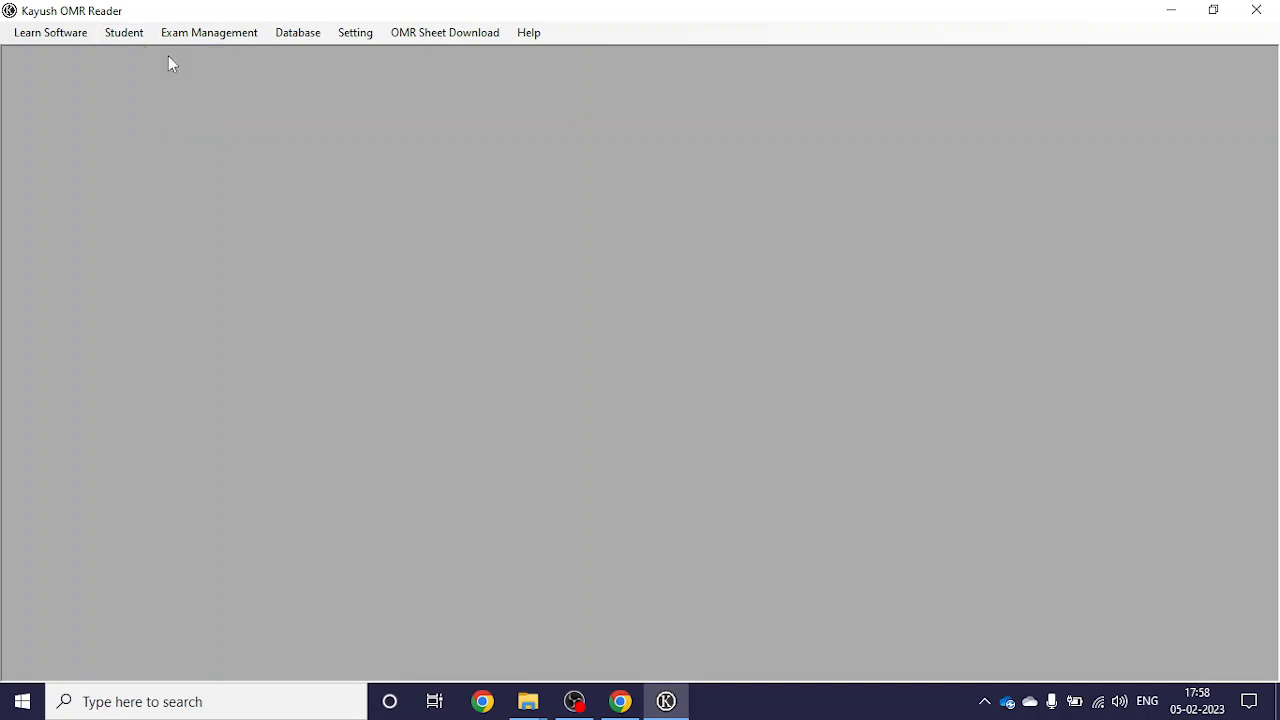
pyautogui.click(317, 270)
pyautogui.click(329, 288)
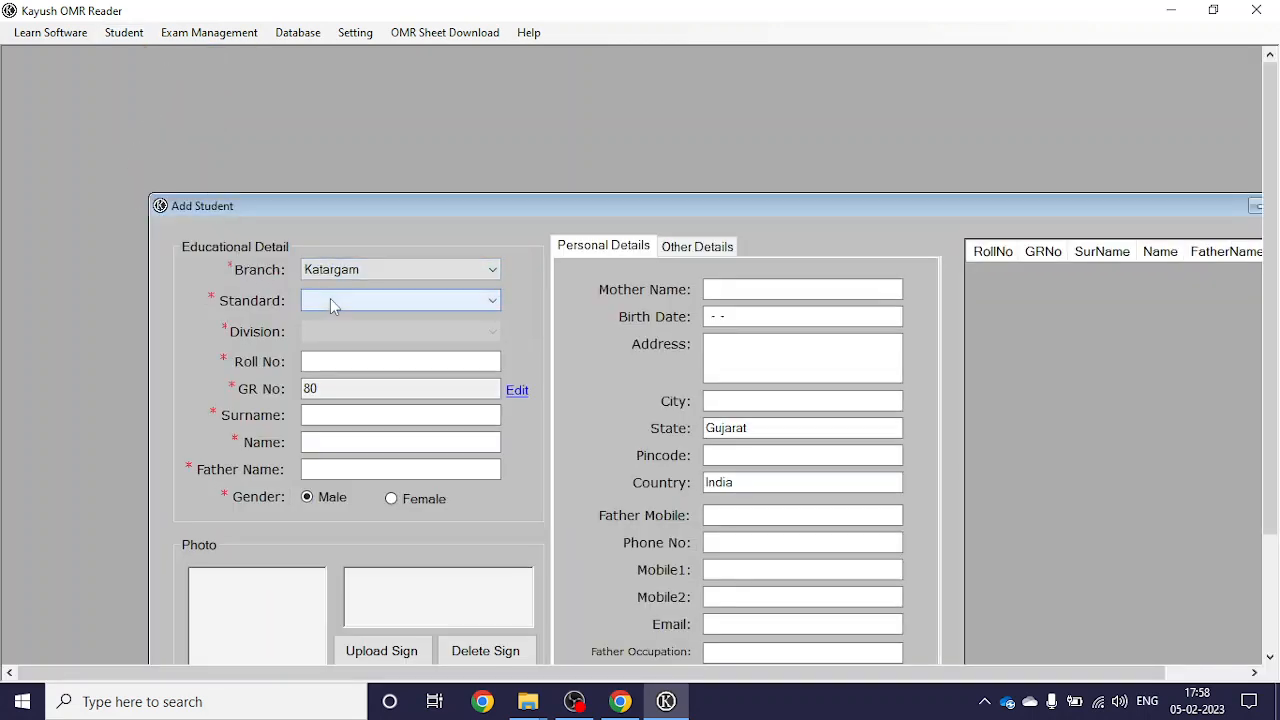
pyautogui.click(330, 300)
pyautogui.click(337, 335)
pyautogui.click(340, 331)
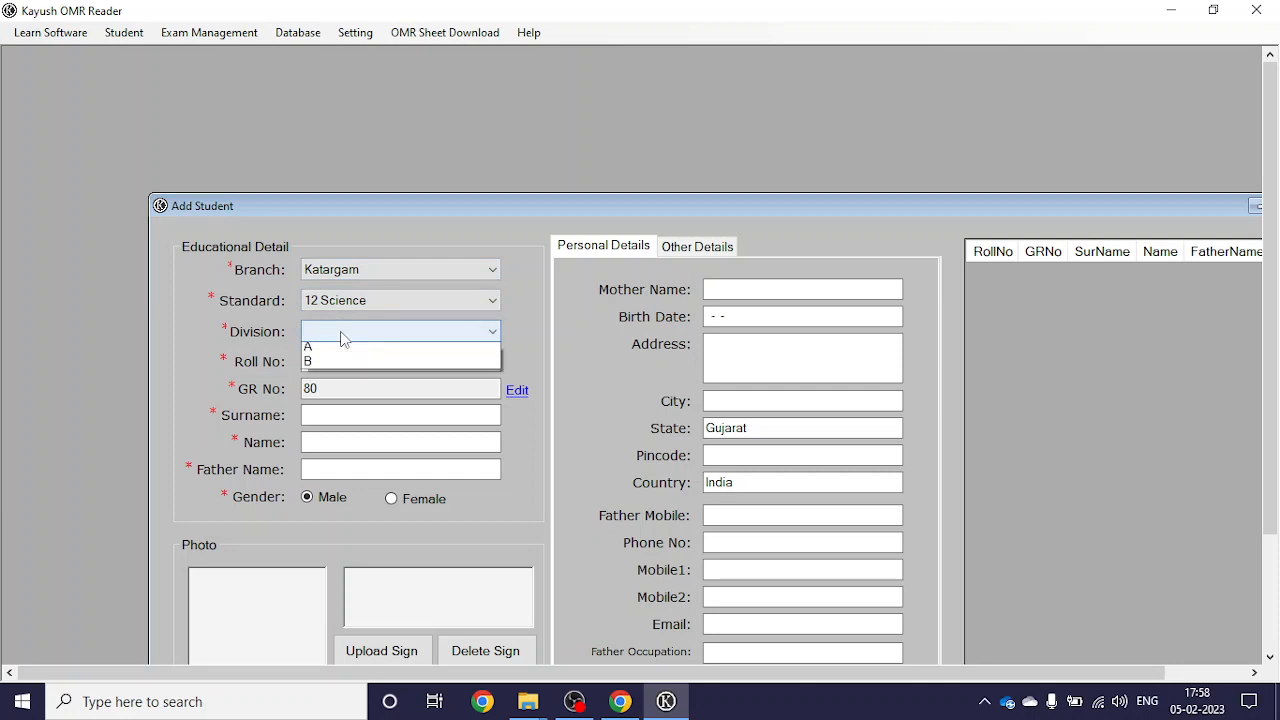
pyautogui.click(343, 352)
pyautogui.moveTo(568, 205); pyautogui.dragTo(460, 108)
pyautogui.scroll(-5, 970, 320)
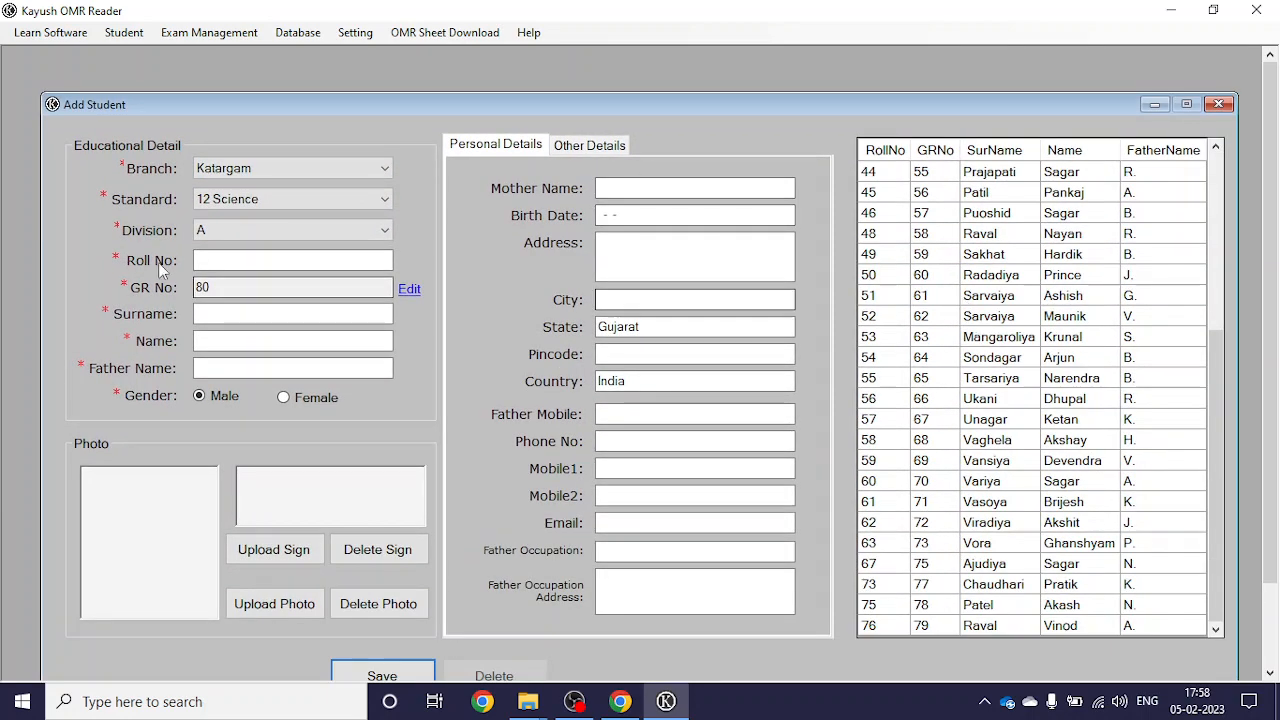
# Step: View the division B students in the Add Student form and close the form
pyautogui.click(226, 235)
pyautogui.click(234, 268)
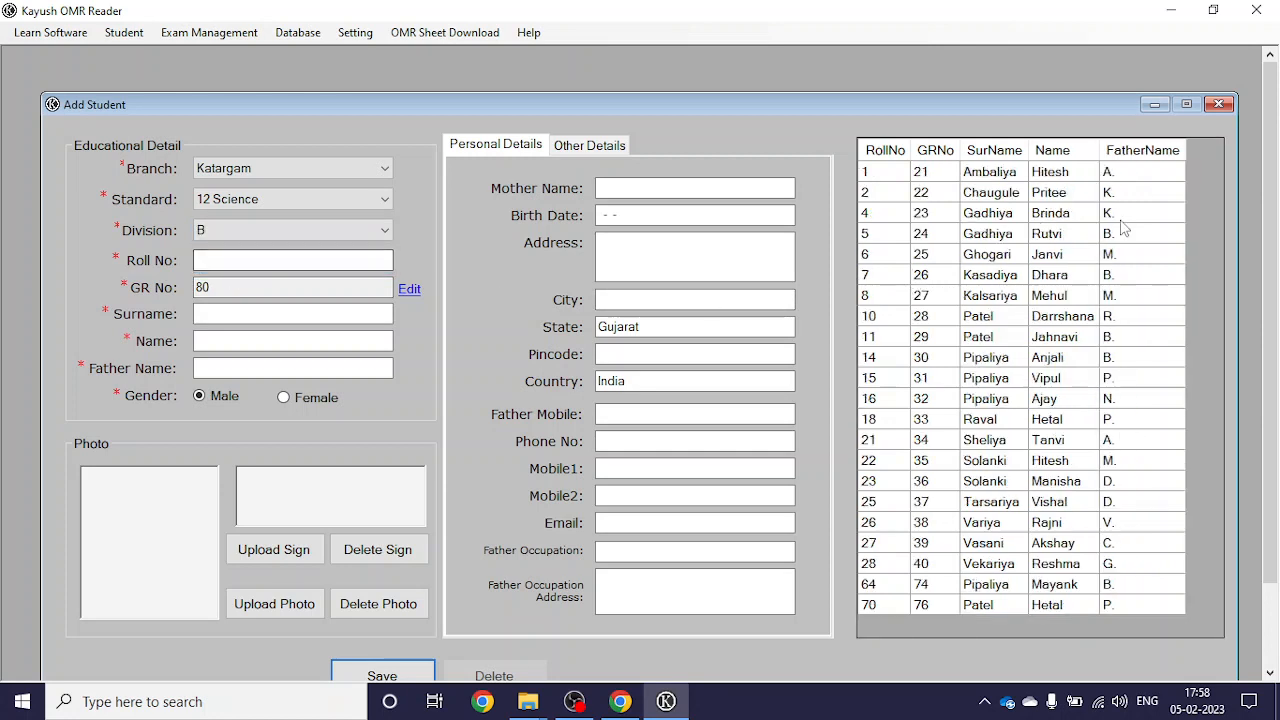
pyautogui.click(1218, 104)
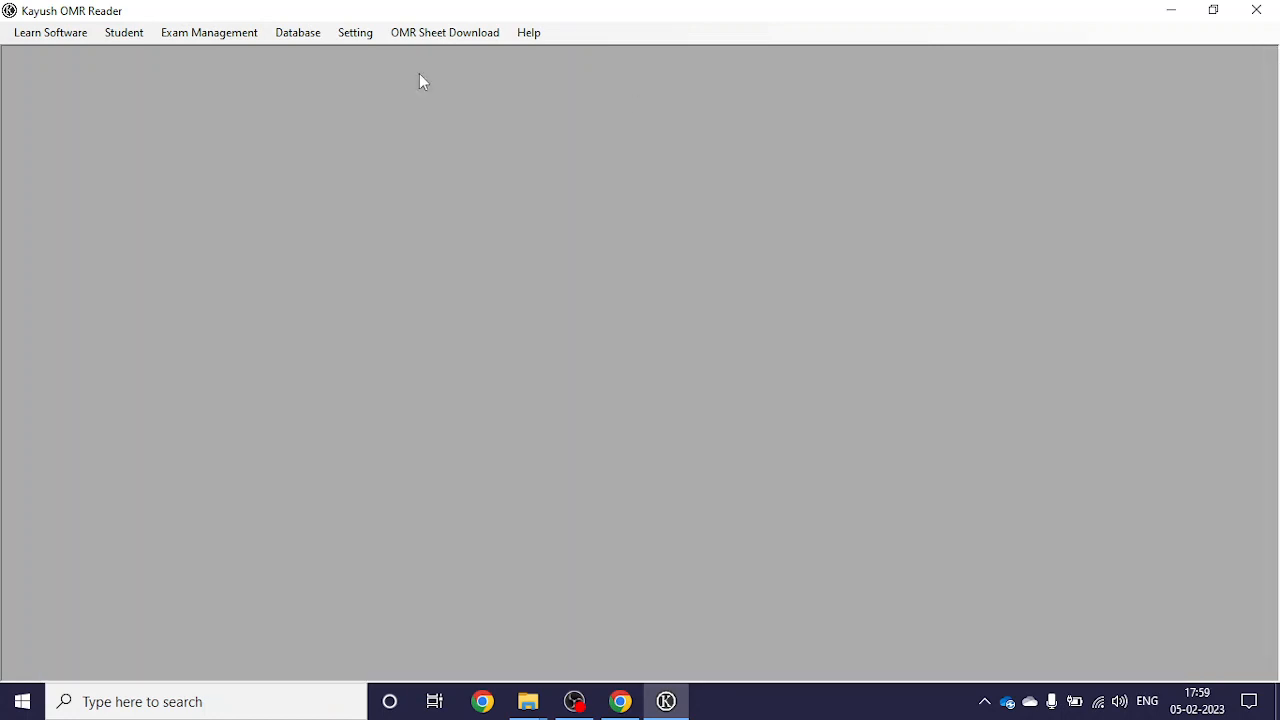
# Step: Open Edit Student and list the students of branch Katargam, standard 12 Science, division A
pyautogui.click(118, 33)
pyautogui.click(127, 72)
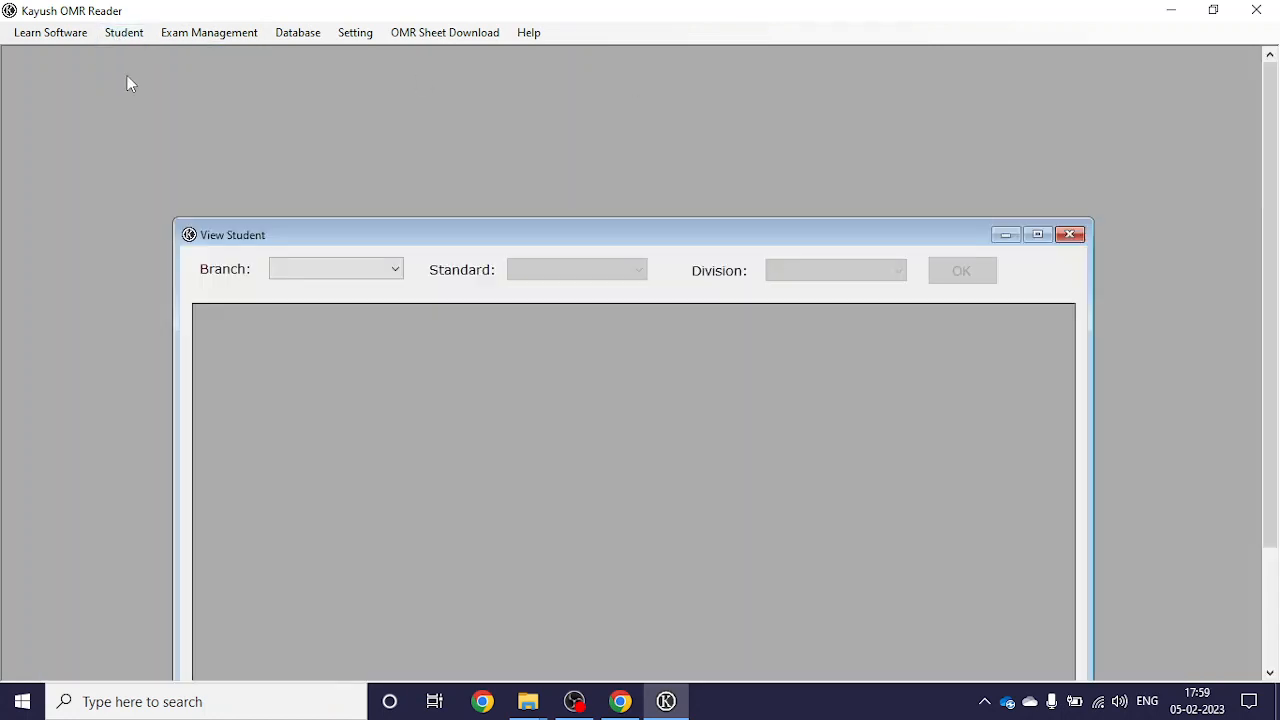
pyautogui.moveTo(388, 242); pyautogui.dragTo(322, 112)
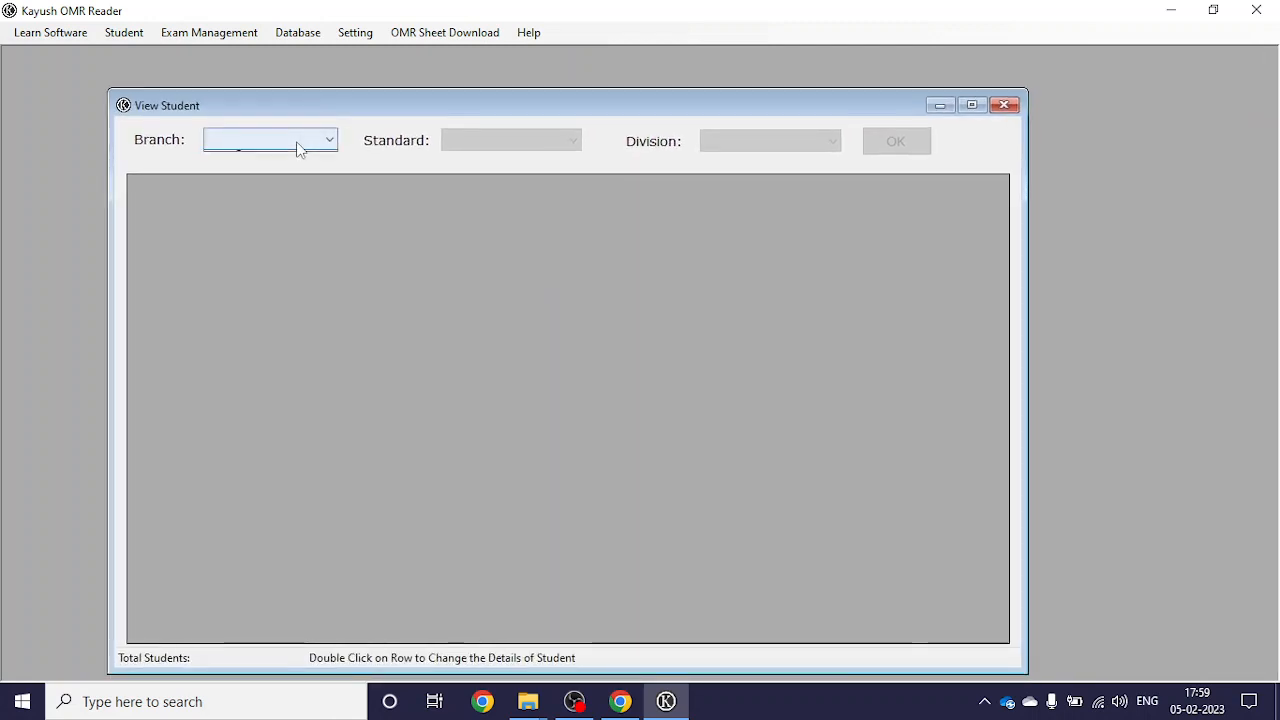
pyautogui.click(297, 140)
pyautogui.click(296, 157)
pyautogui.click(478, 148)
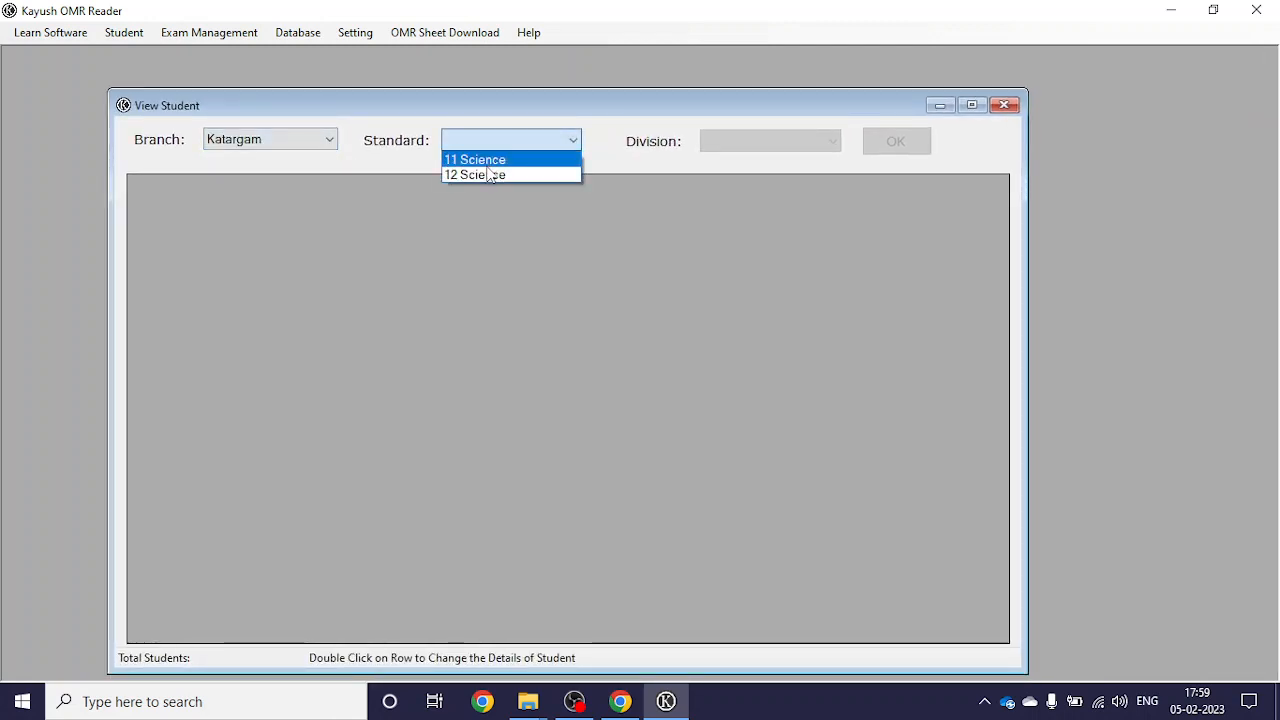
pyautogui.click(565, 172)
pyautogui.click(770, 142)
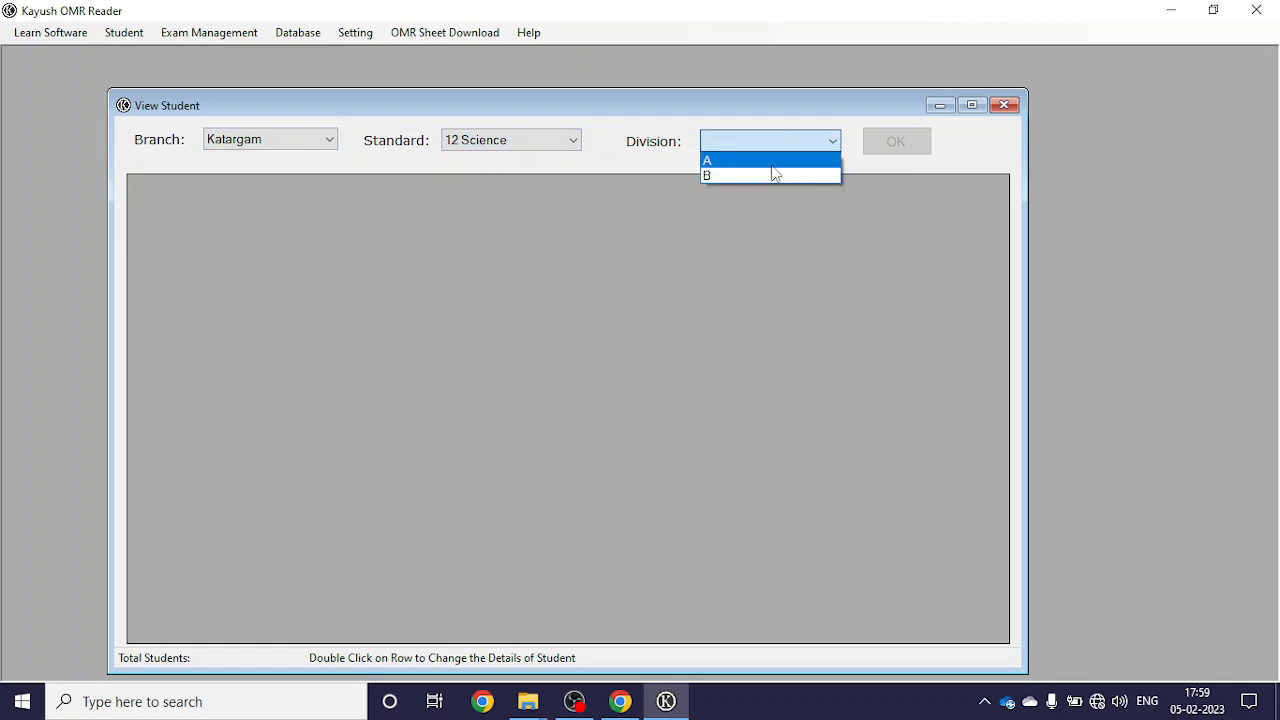
pyautogui.click(760, 157)
pyautogui.click(897, 140)
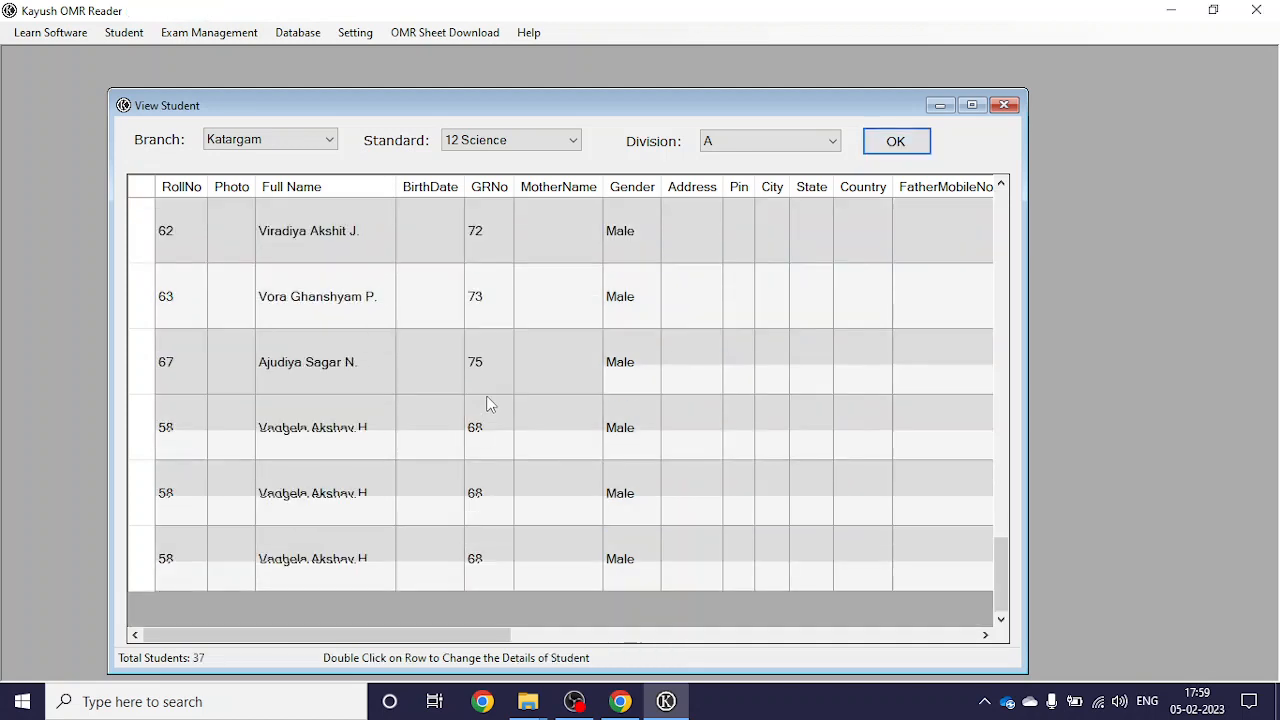
# Step: Open the details of the student with roll number 76 from the division A list
pyautogui.click(297, 572)
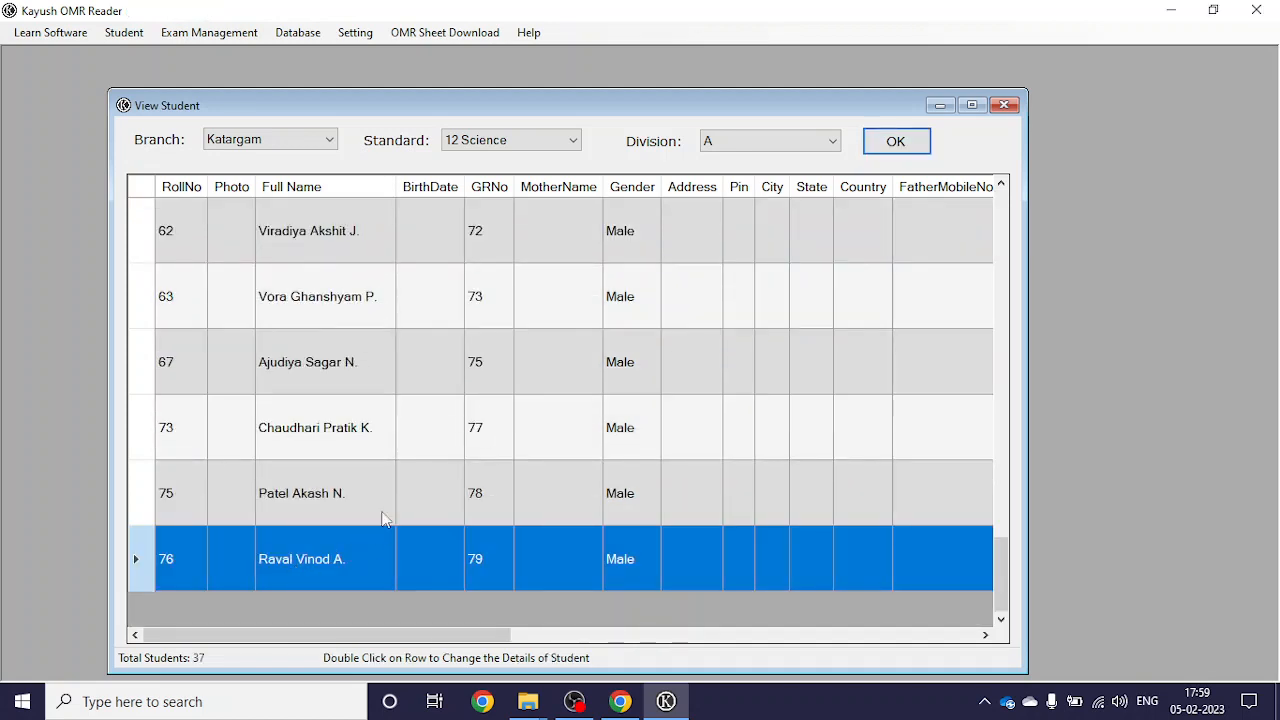
pyautogui.doubleClick(492, 566)
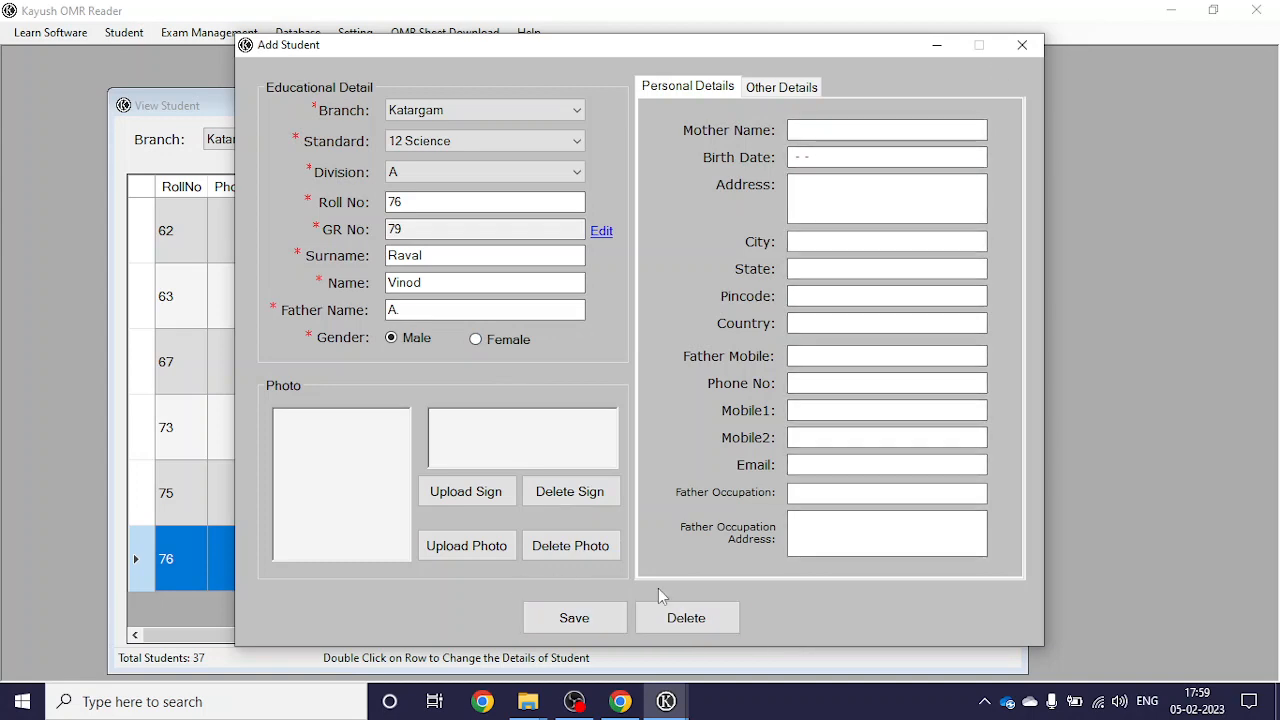
# Step: Close the student's details and the student list without changes, and open Export Student
pyautogui.click(1022, 44)
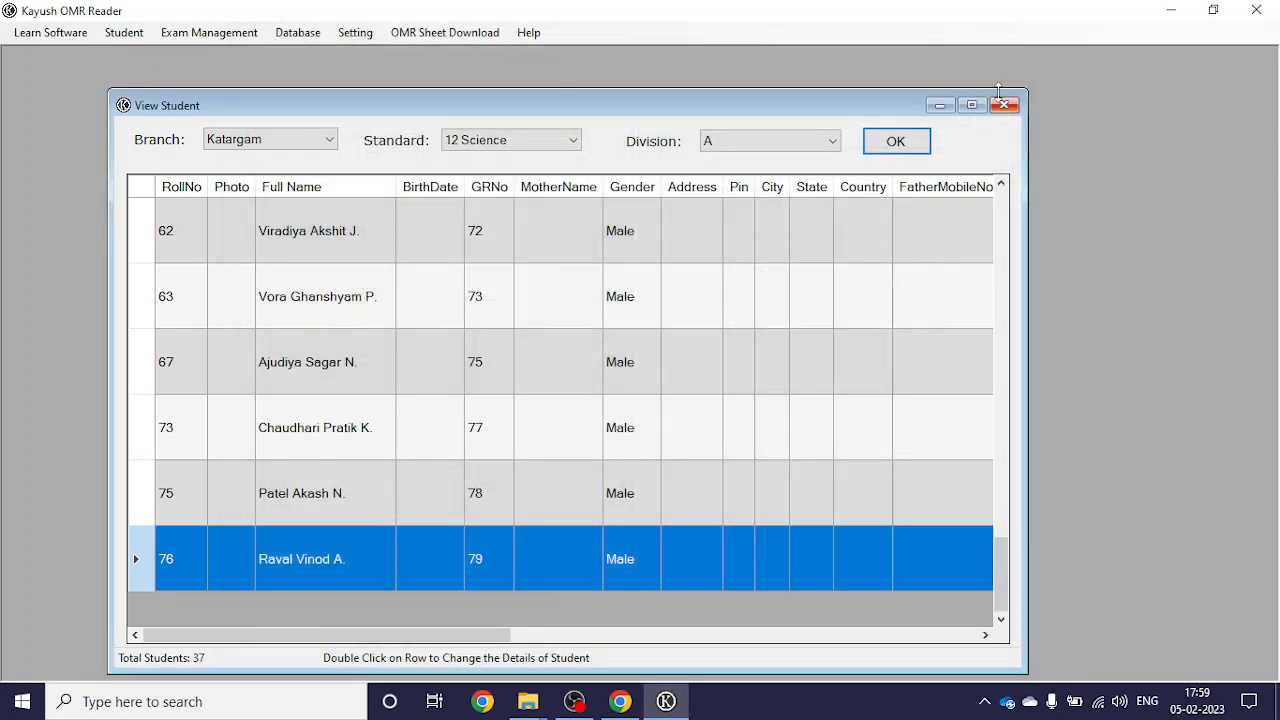
pyautogui.click(1003, 105)
pyautogui.click(115, 32)
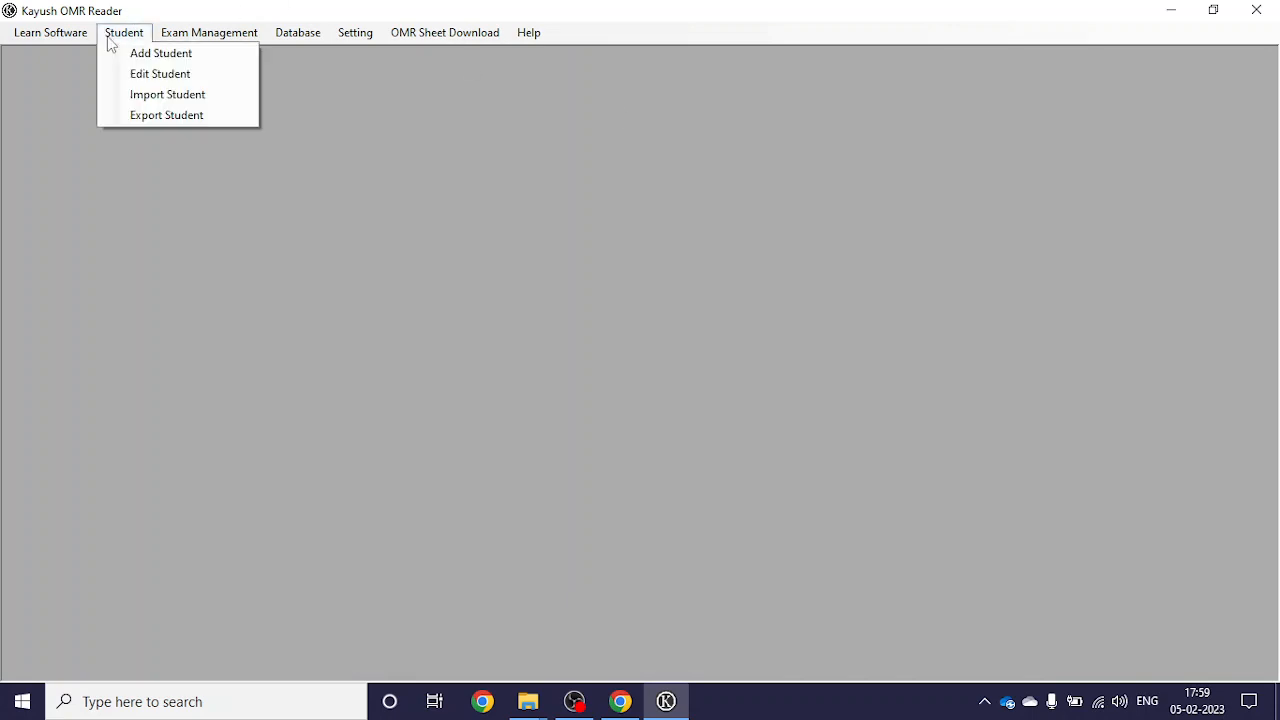
pyautogui.click(147, 117)
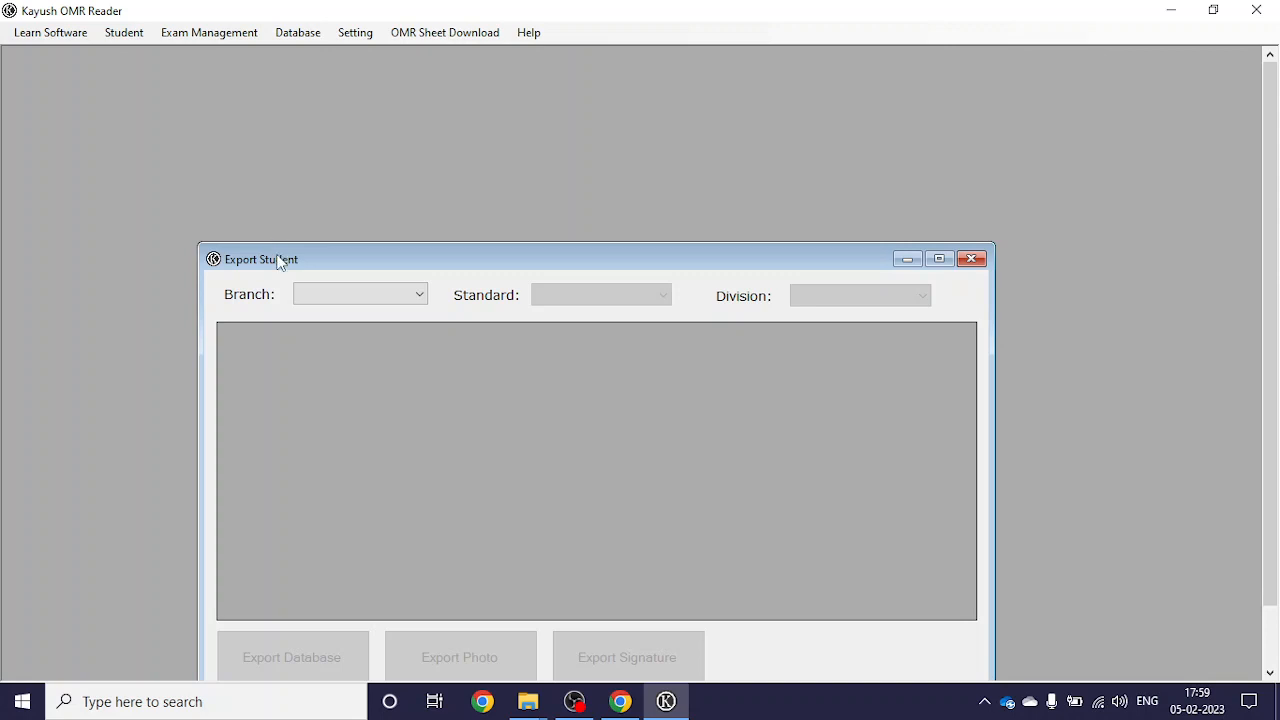
pyautogui.moveTo(281, 262); pyautogui.dragTo(280, 114)
# Step: List the students of branch Katargam, standard 12 Science, division B for export and look through them
pyautogui.click(360, 157)
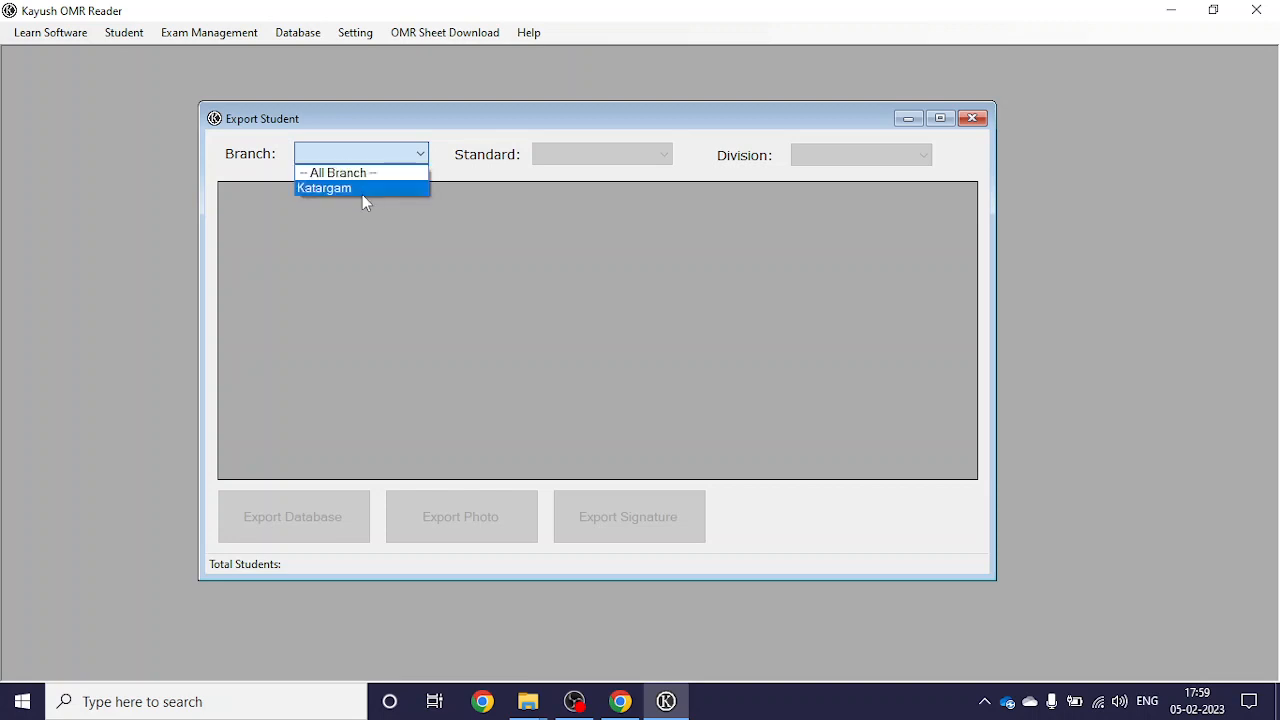
pyautogui.click(365, 190)
pyautogui.click(590, 155)
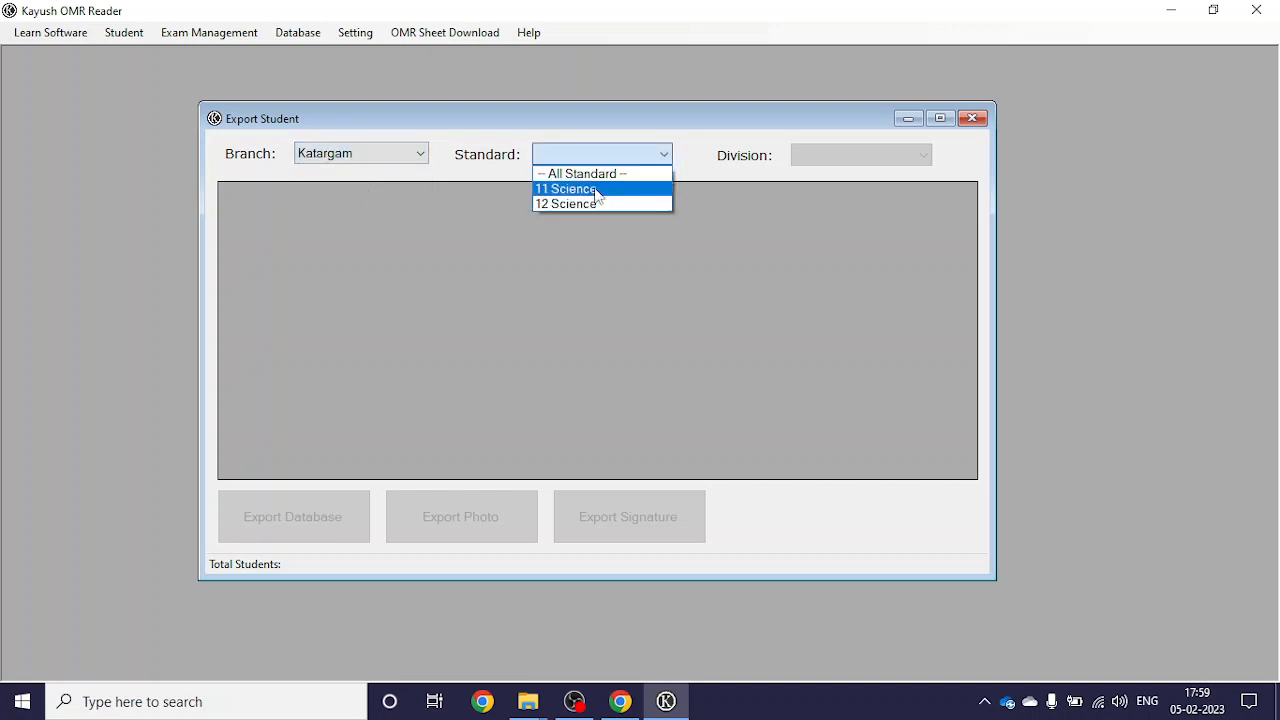
pyautogui.click(598, 202)
pyautogui.click(830, 157)
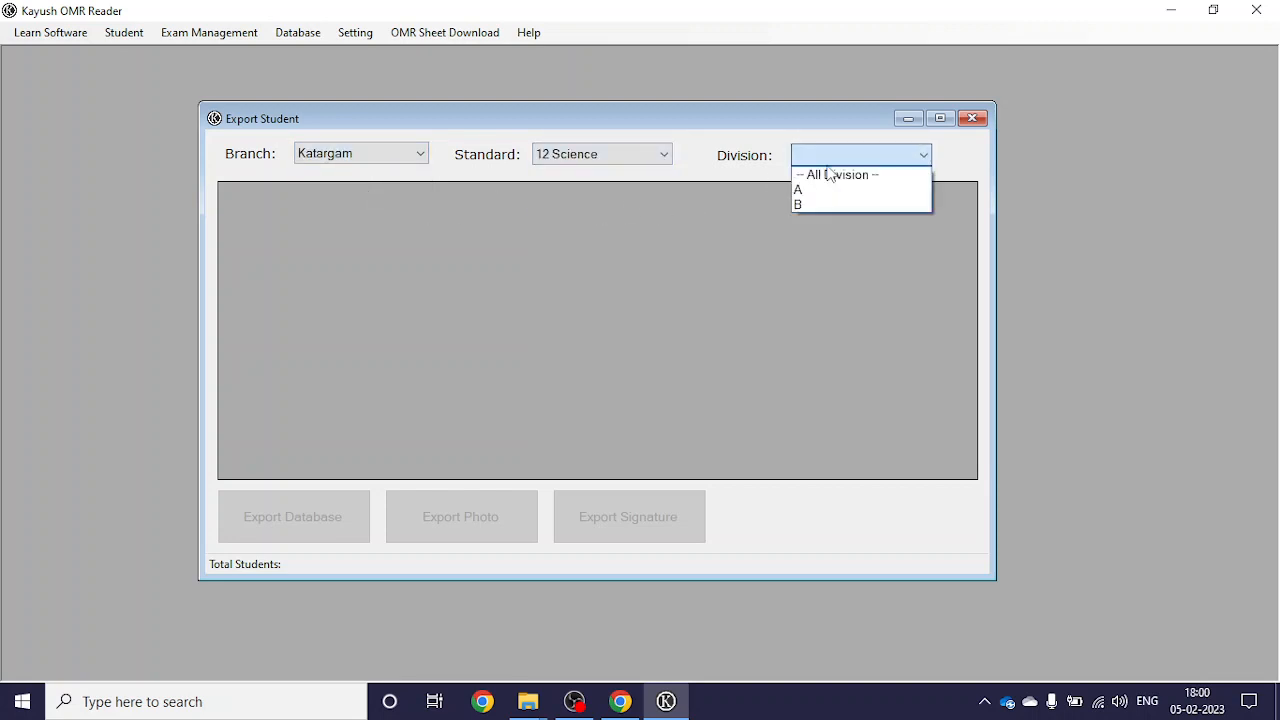
pyautogui.click(828, 205)
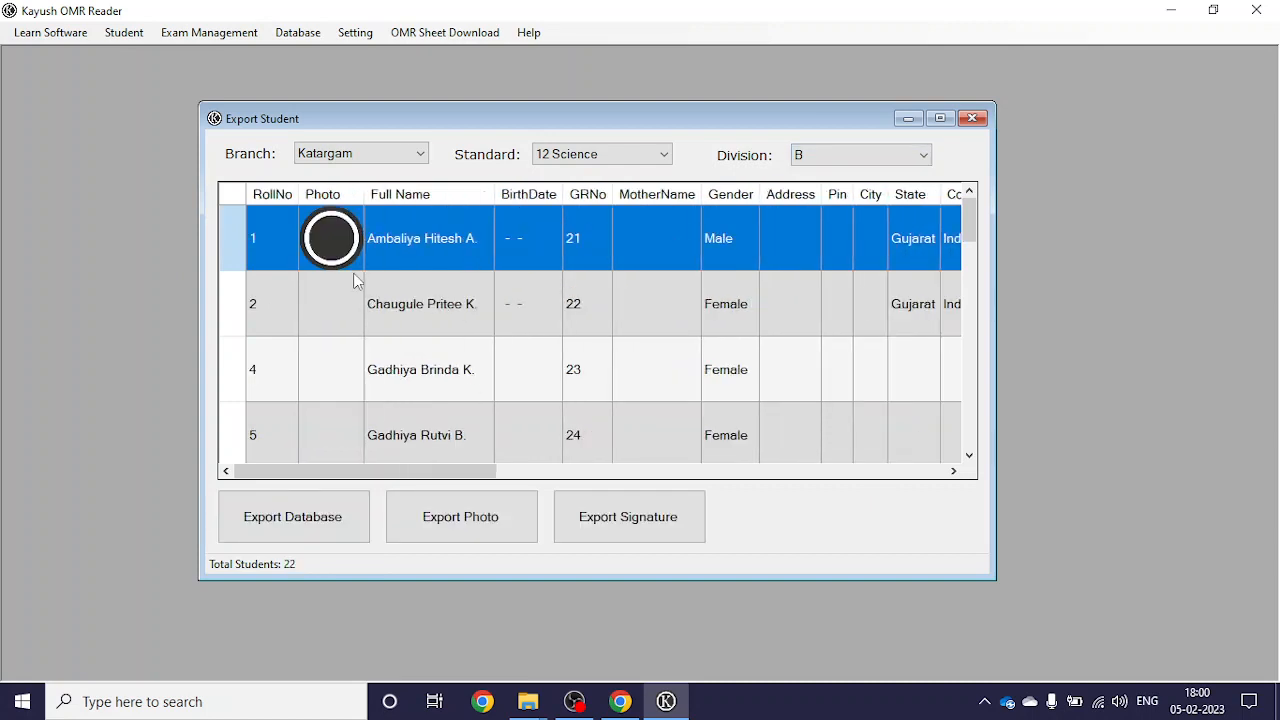
pyautogui.click(349, 312)
pyautogui.click(345, 374)
pyautogui.scroll(-5, 347, 404)
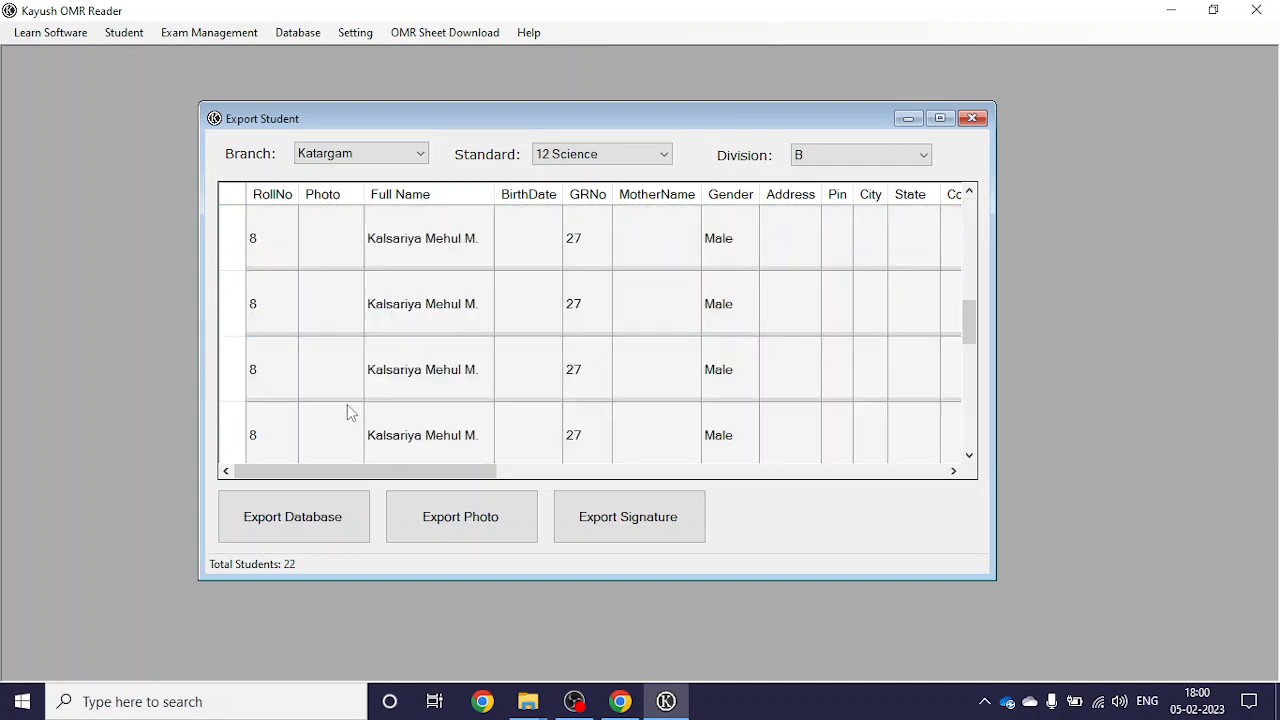
pyautogui.scroll(5, 390, 372)
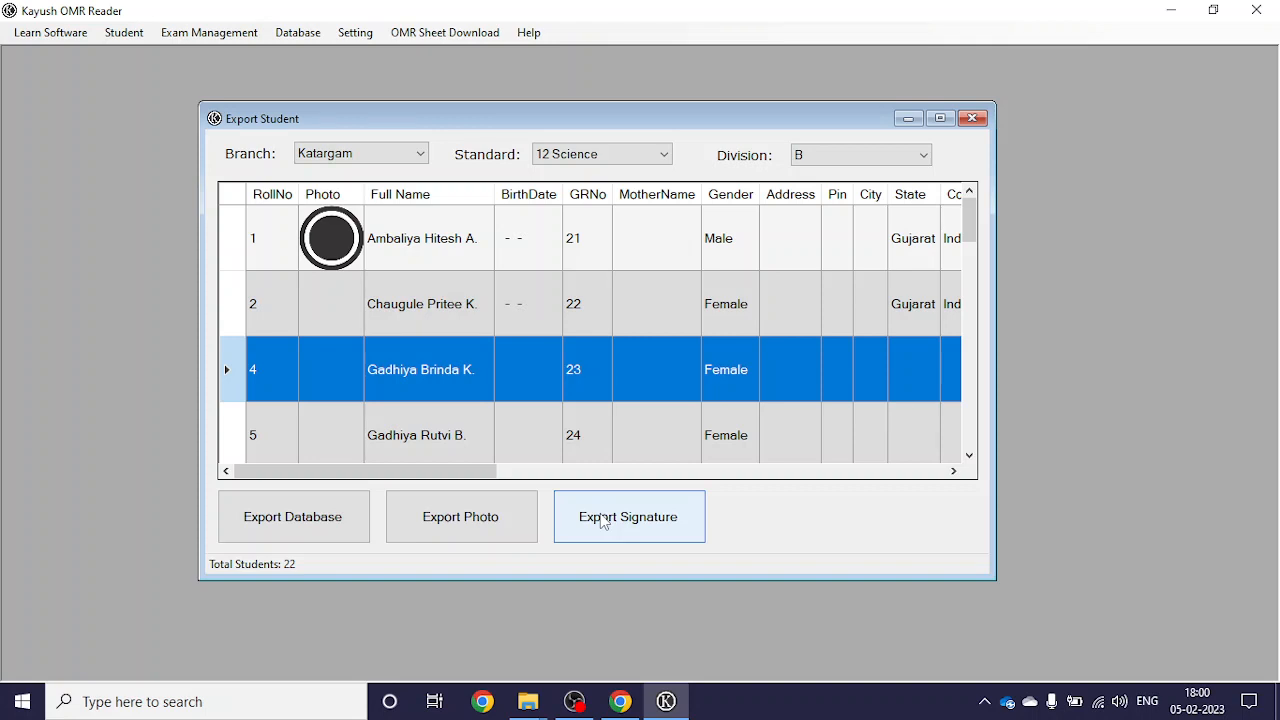
# Step: Export the division B student database to the Desktop as an Excel file named Class 12 B and close Export Student
pyautogui.click(303, 541)
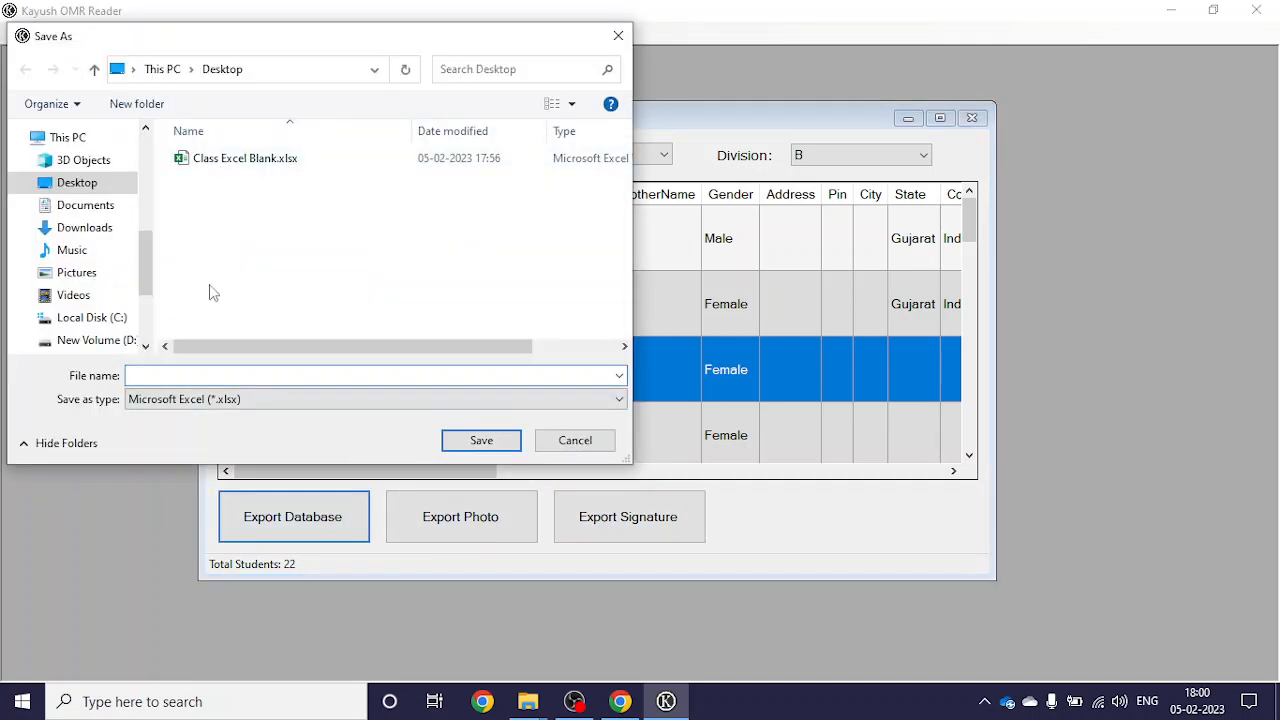
pyautogui.click(264, 401)
pyautogui.click(264, 400)
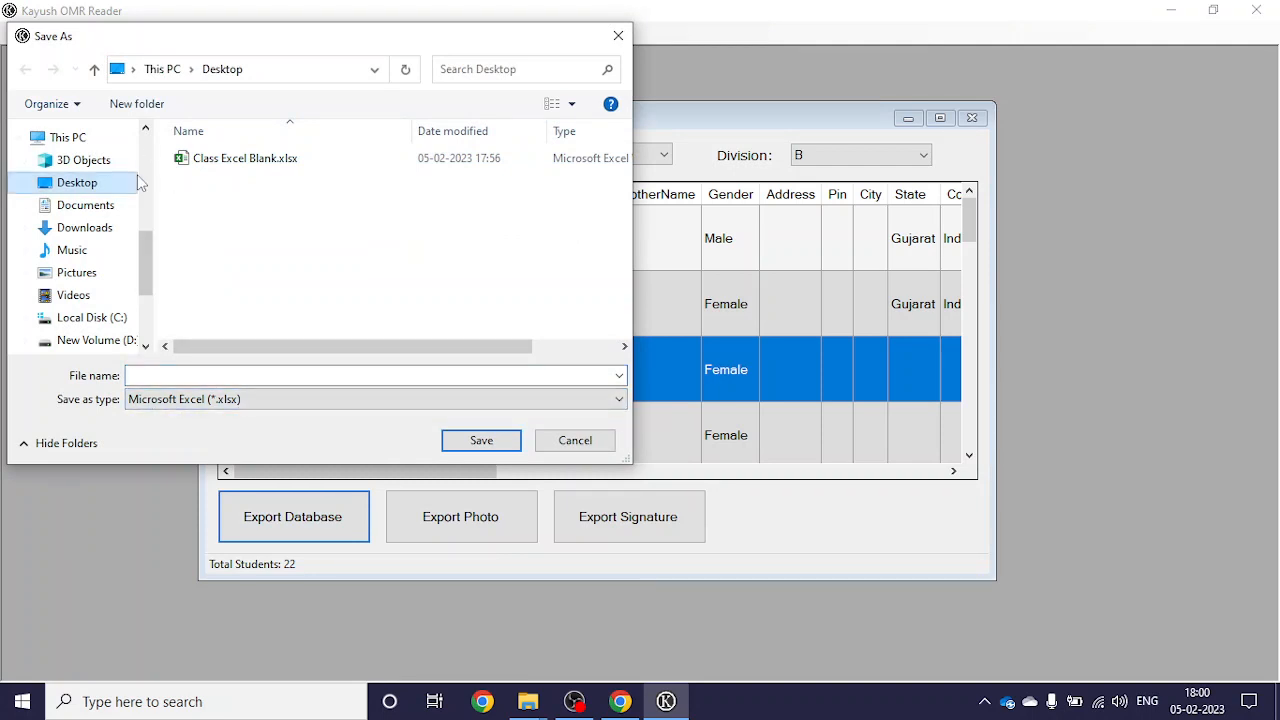
pyautogui.click(176, 372)
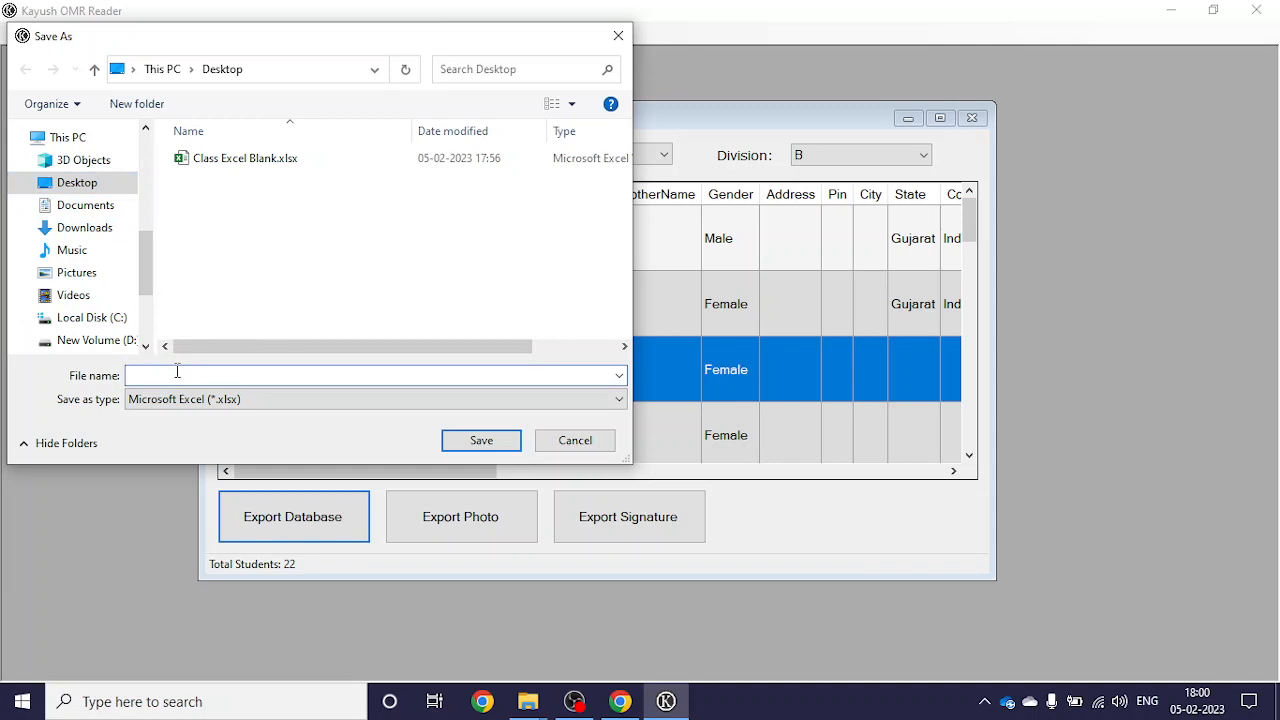
pyautogui.write('Class')
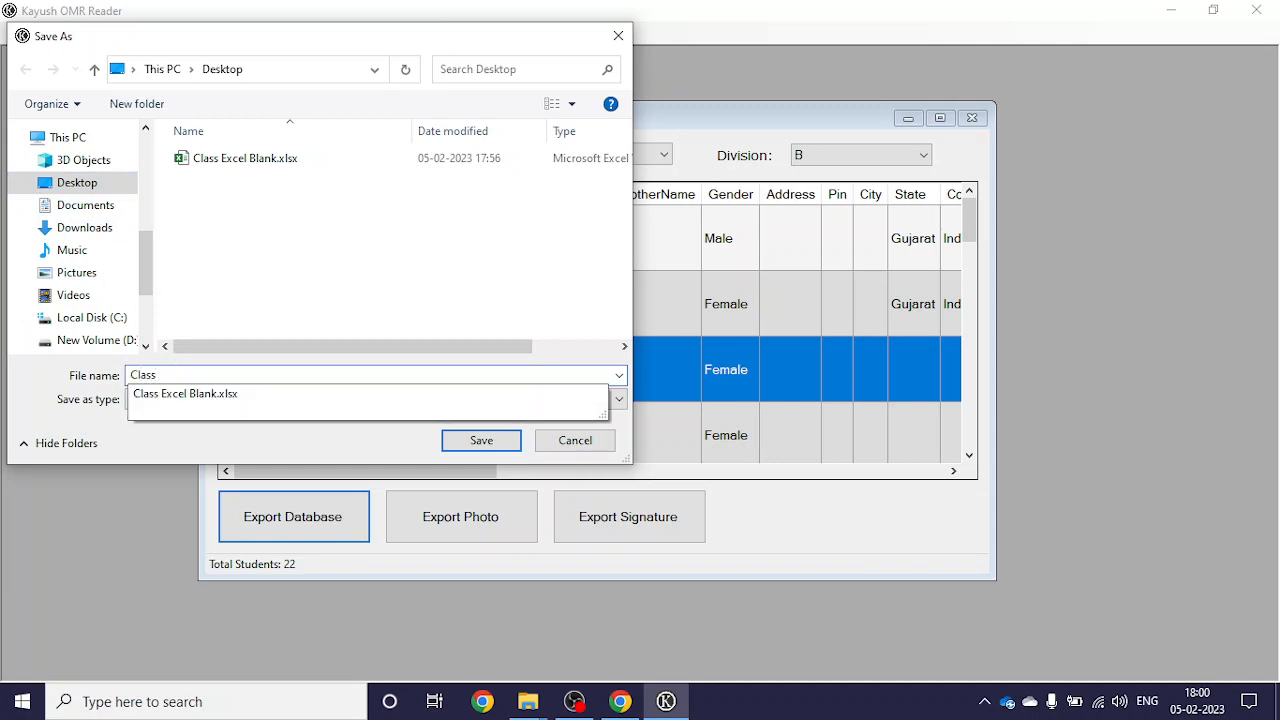
pyautogui.write(' 12 B')
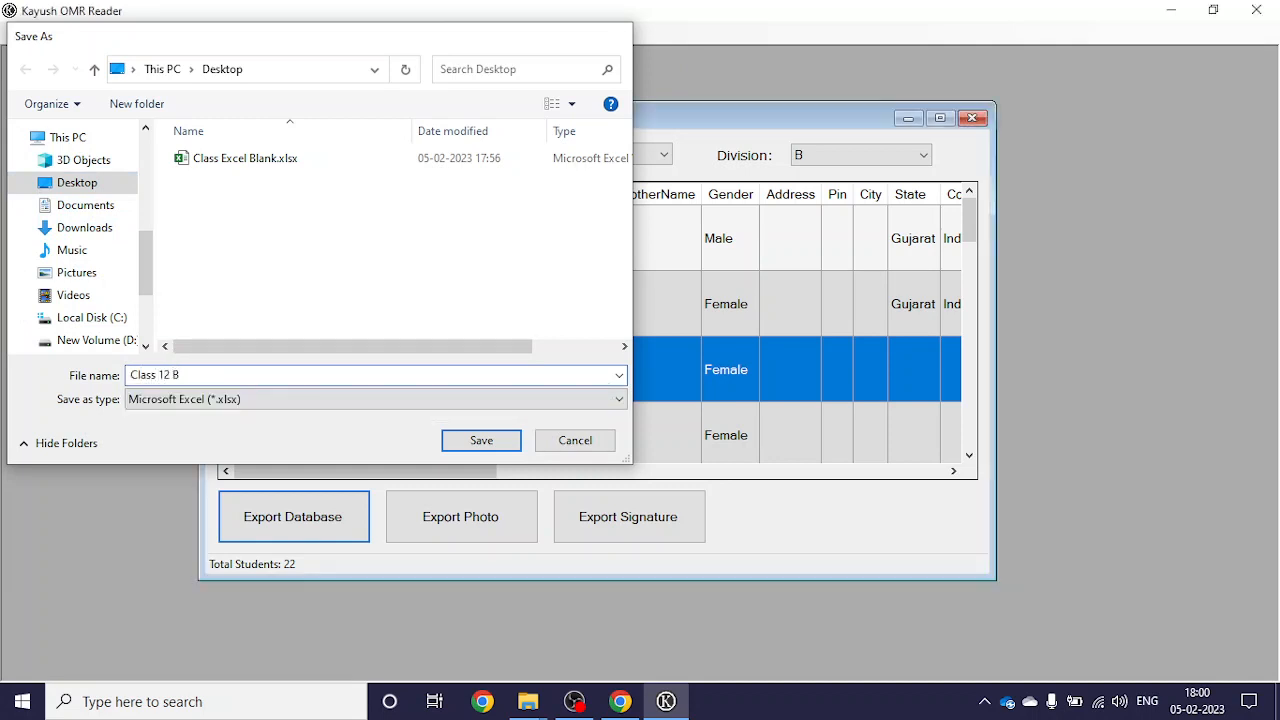
pyautogui.press('Return')
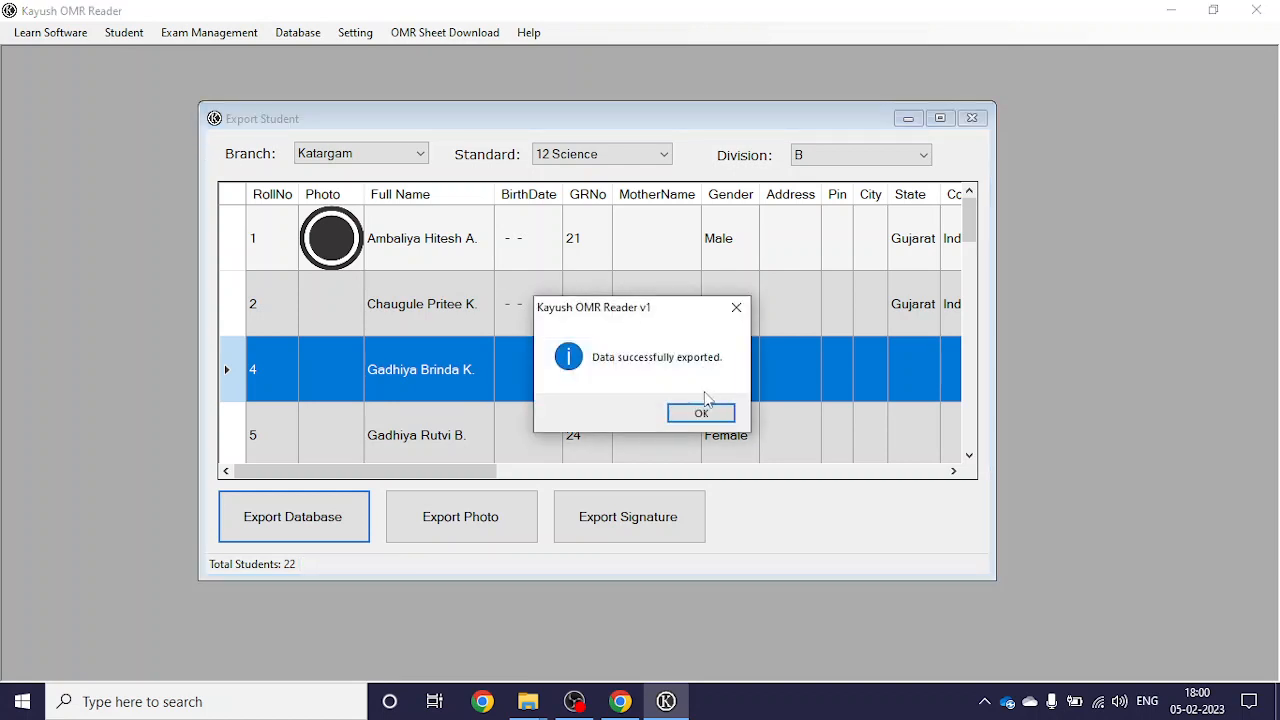
pyautogui.click(702, 413)
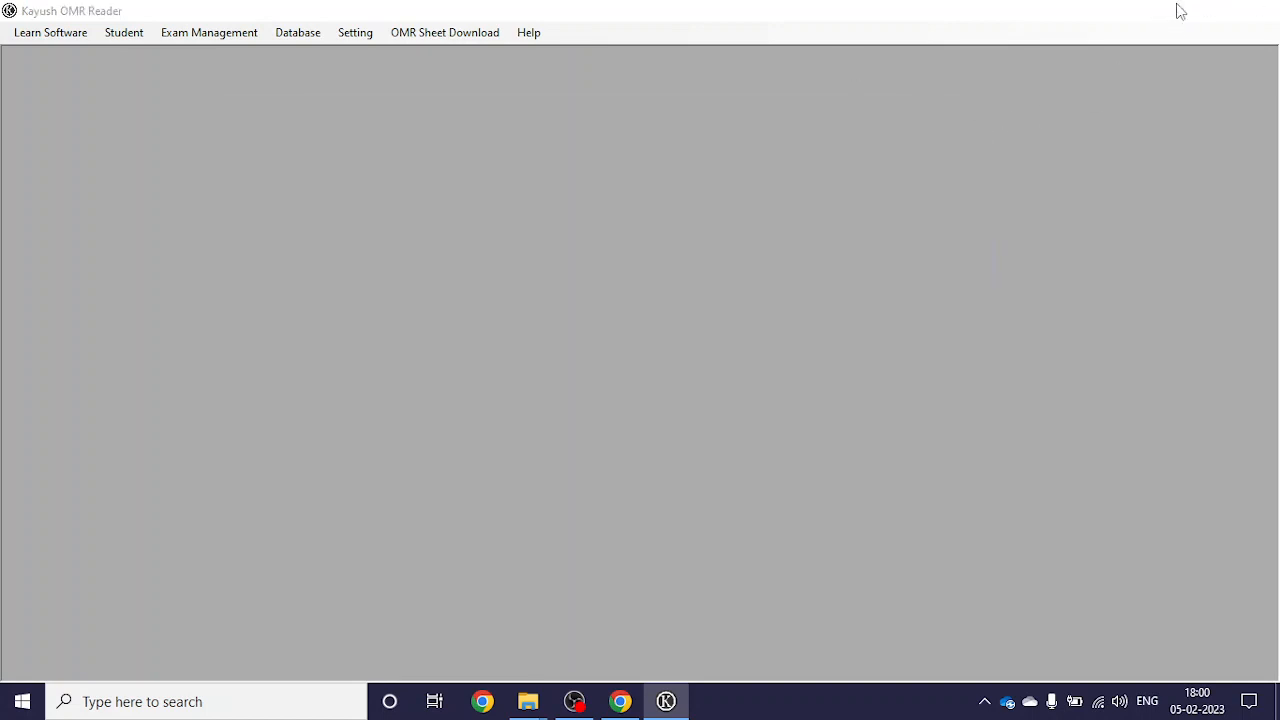
# Step: Place the exported Class 12 B.xlsx above Class Excel Blank.xlsx on the desktop, and open it to review the student rows before closing it
pyautogui.click(1172, 10)
pyautogui.moveTo(45, 155); pyautogui.dragTo(1050, 98)
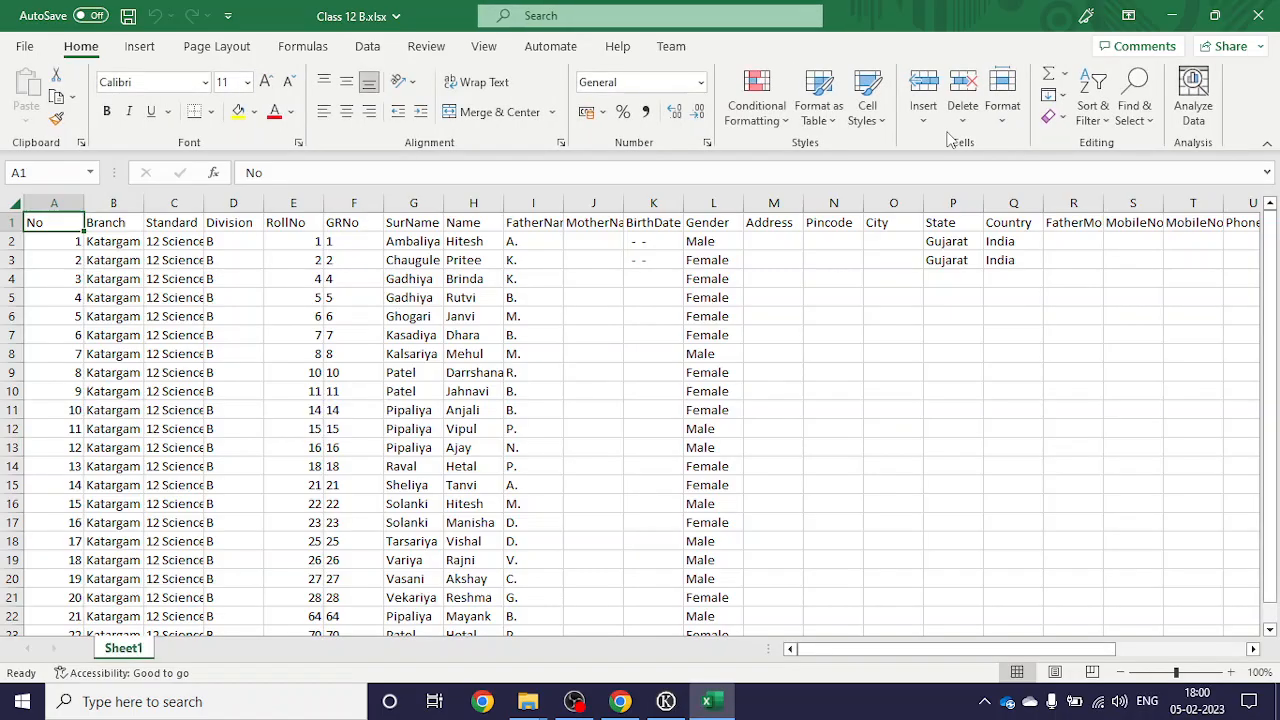
pyautogui.scroll(-1, 113, 366)
pyautogui.scroll(-6, 160, 360)
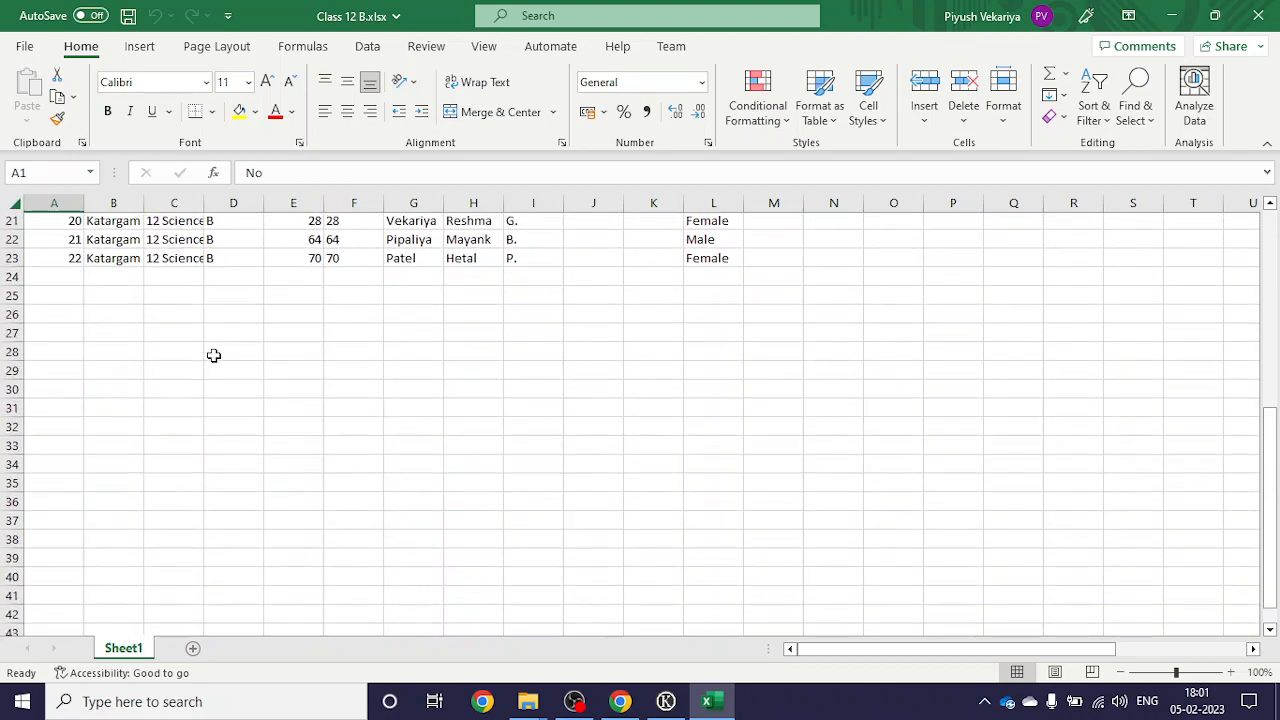
pyautogui.scroll(6, 271, 357)
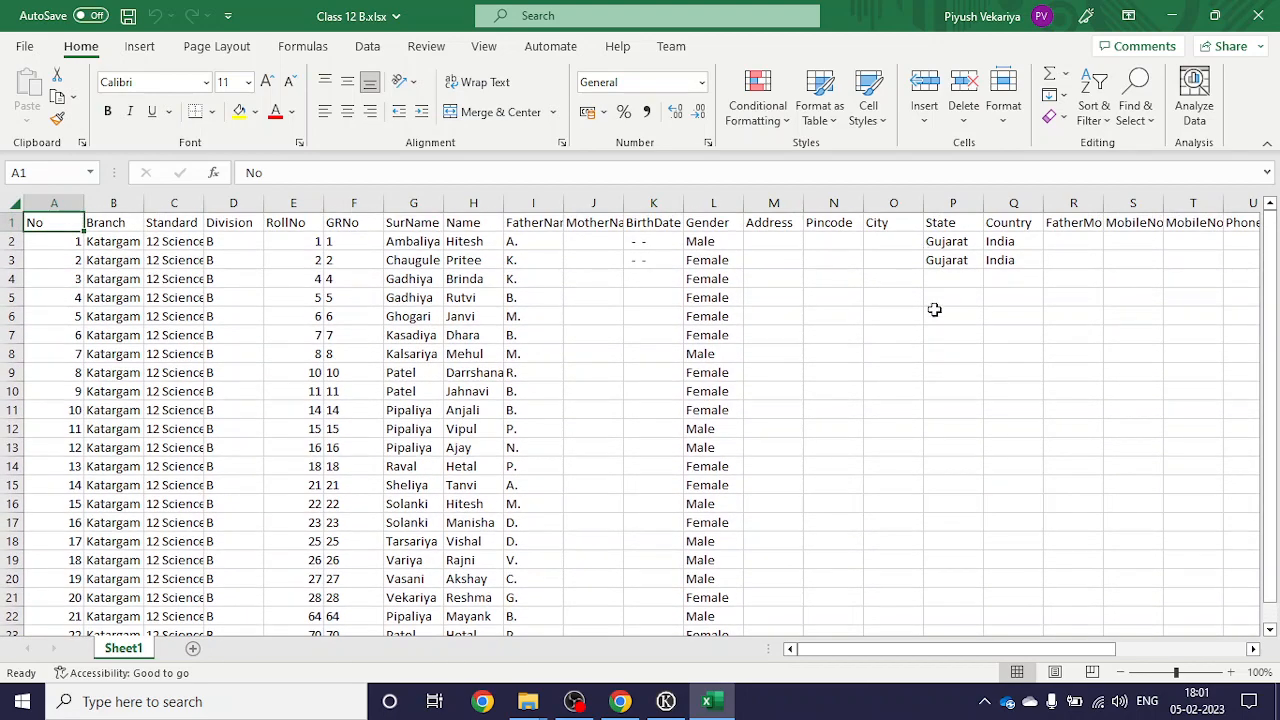
pyautogui.scroll(-7, 729, 380)
pyautogui.scroll(7, 743, 386)
pyautogui.click(305, 314)
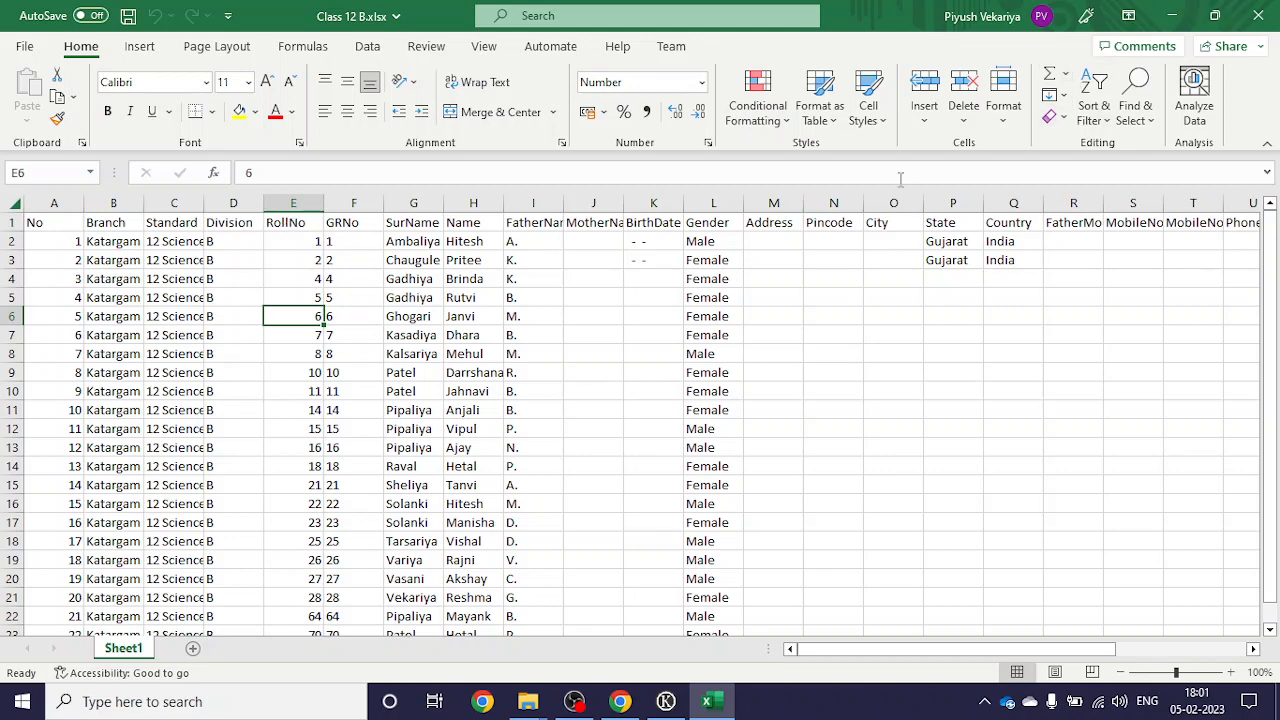
pyautogui.click(1257, 14)
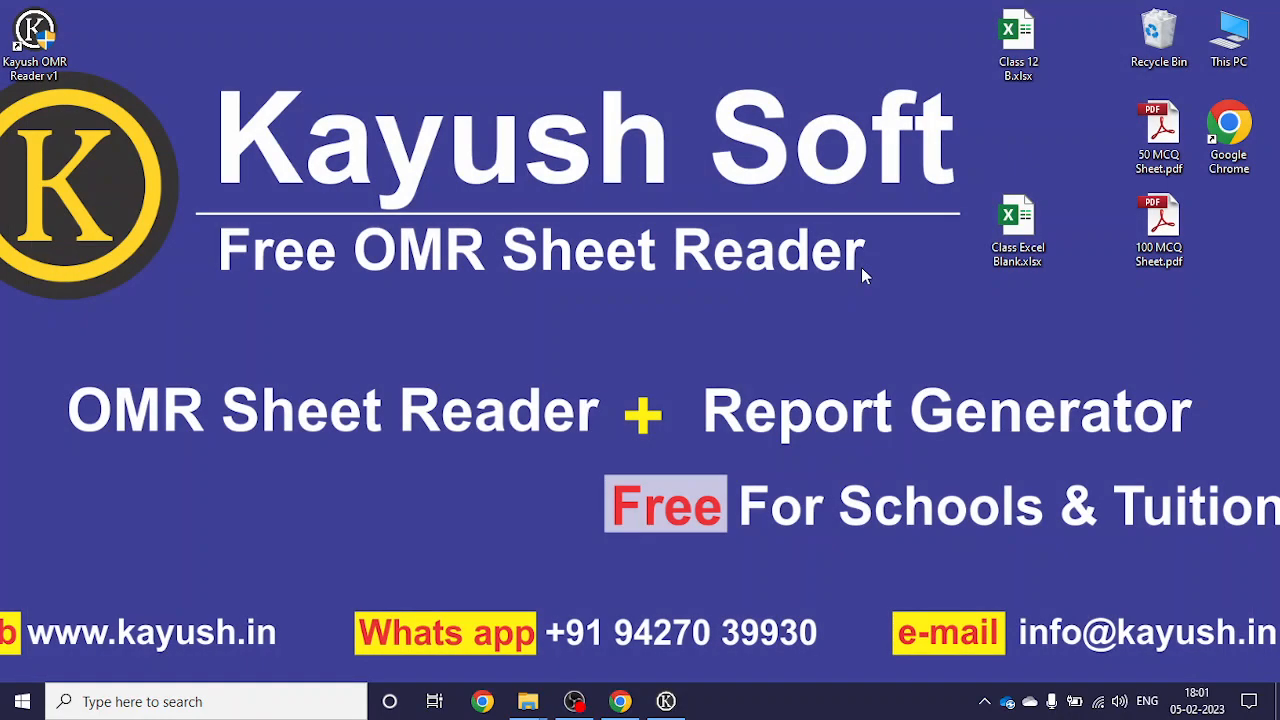
# Step: Return to Kayush OMR Reader to view the available student functions, and switch to the kayush.in website in Chrome
pyautogui.click(666, 700)
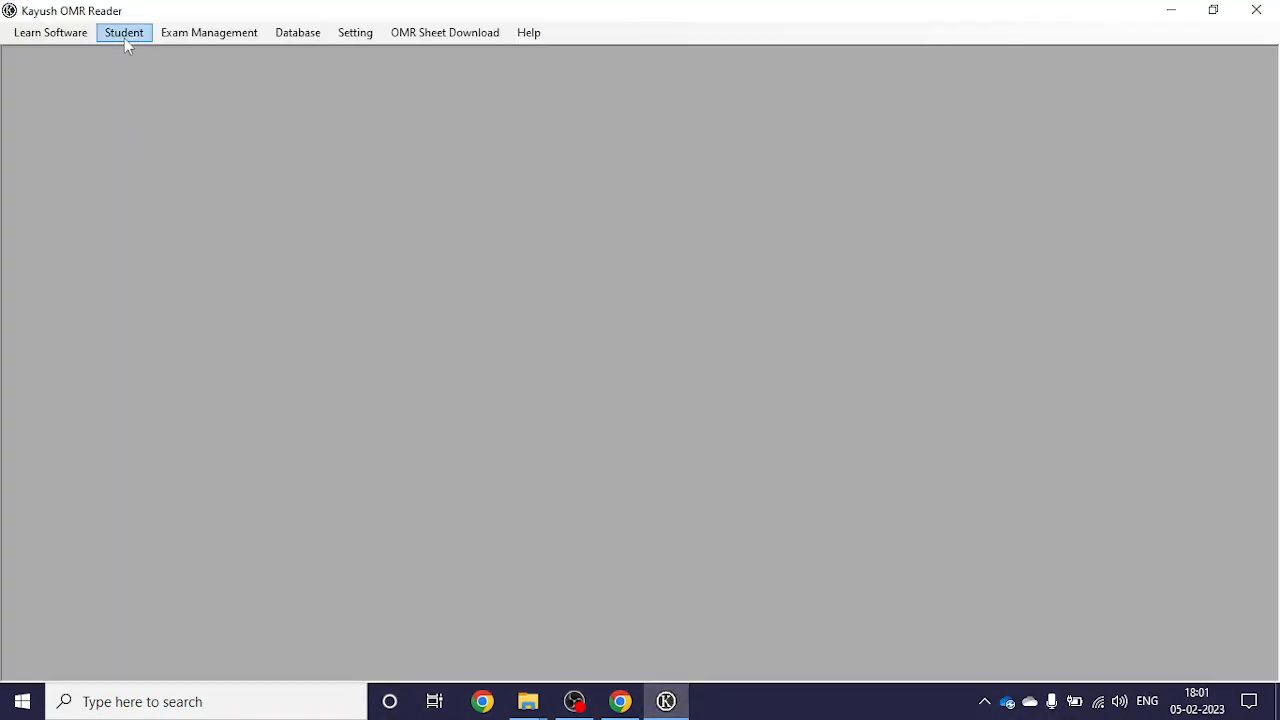
pyautogui.click(114, 35)
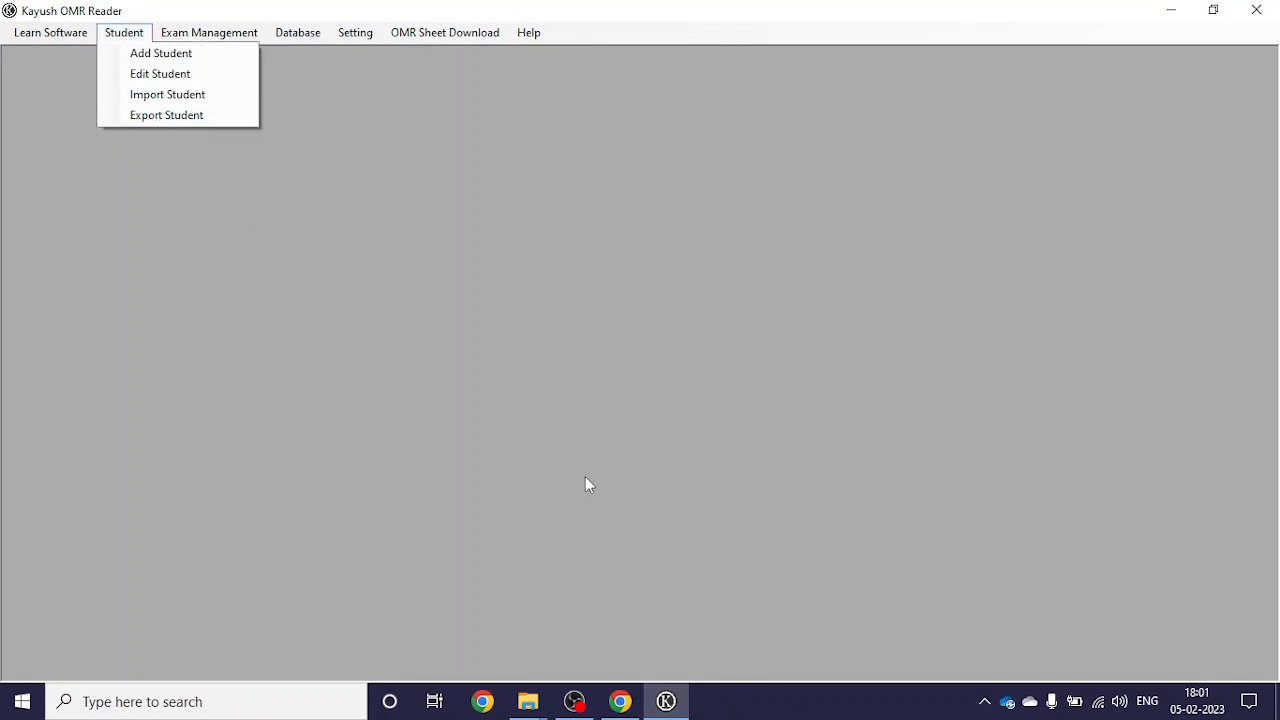
pyautogui.click(633, 710)
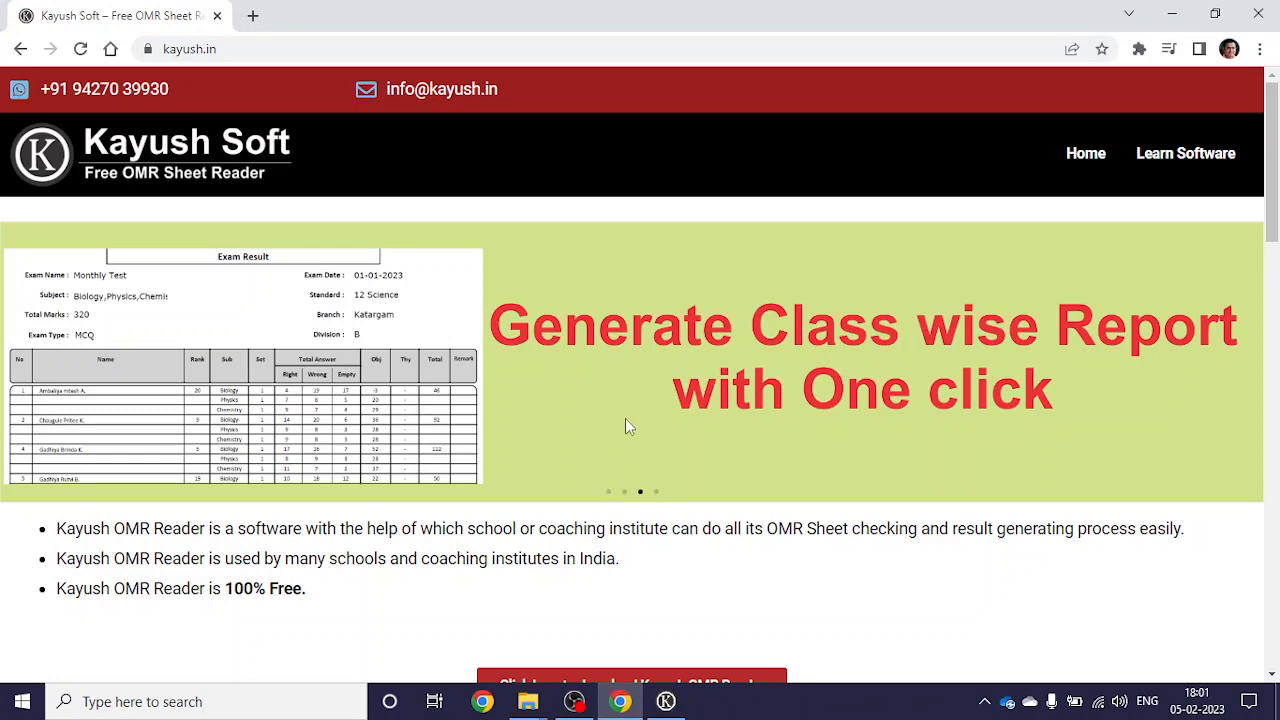